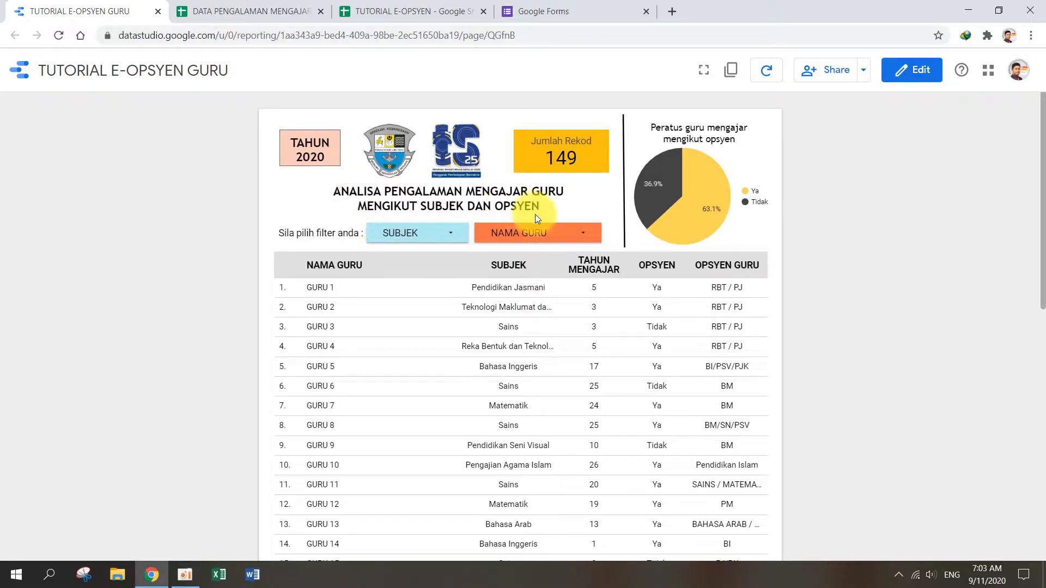
mouse_move(719, 201)
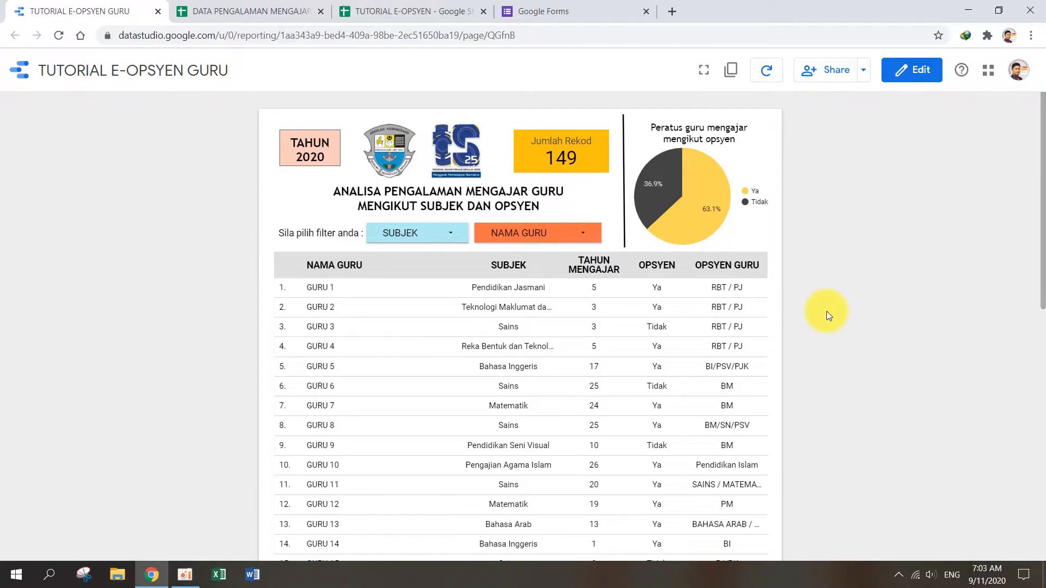
scroll(826, 311, down, 4)
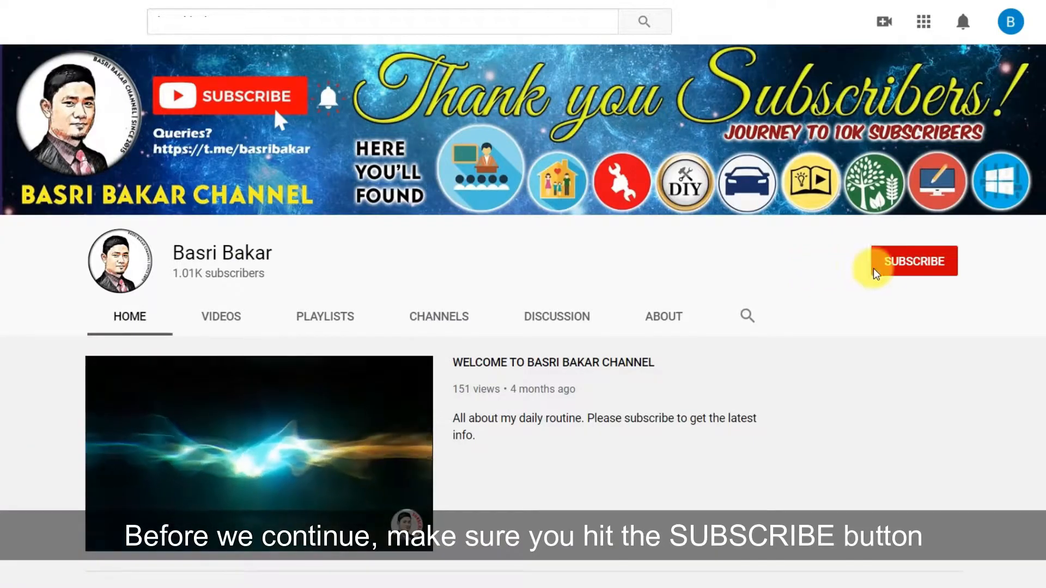
click(902, 272)
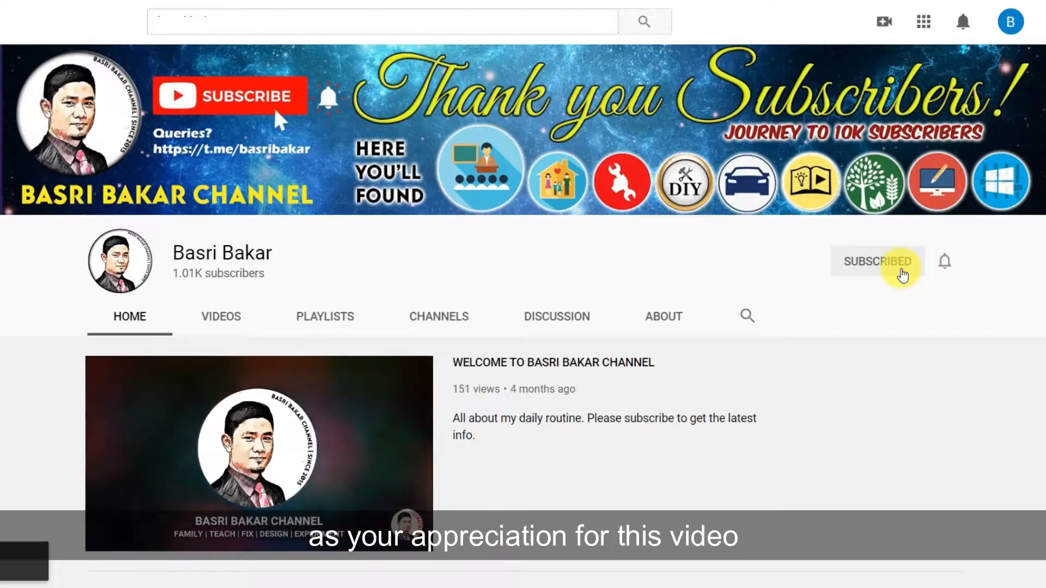
click(941, 268)
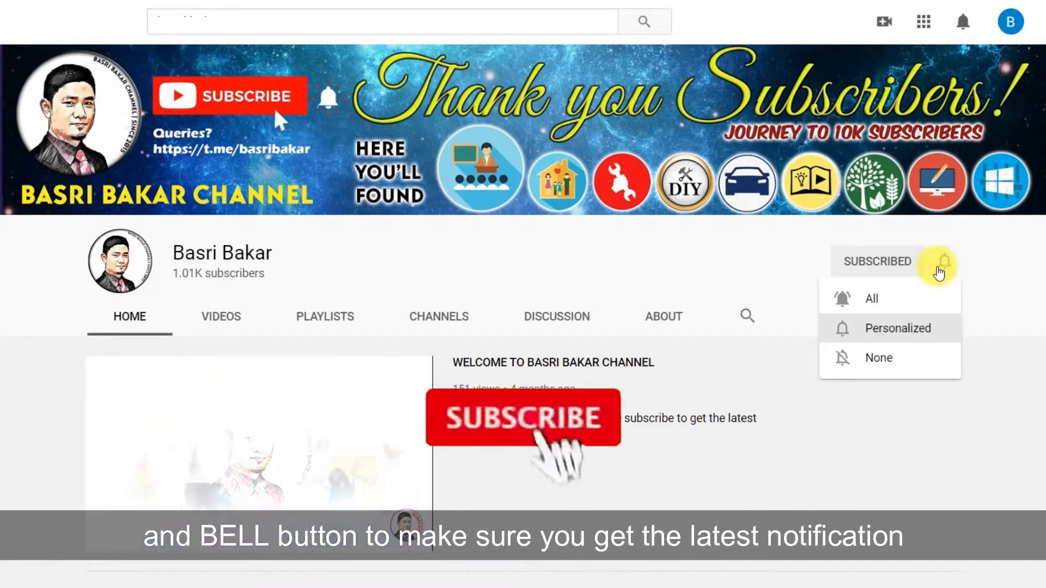
click(926, 297)
scroll(876, 364, down, 5)
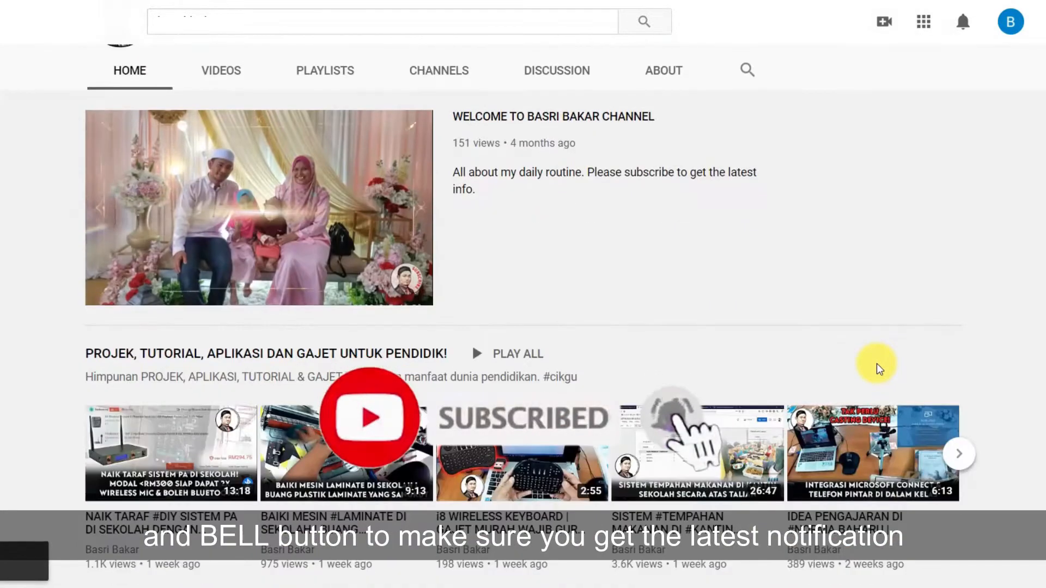
scroll(877, 364, down, 2)
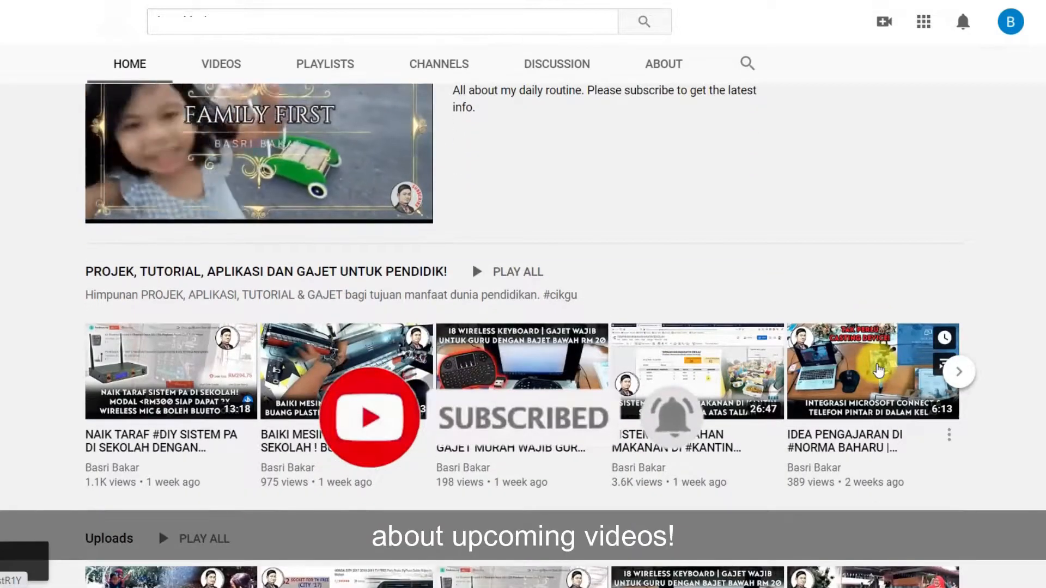
scroll(877, 365, down, 3)
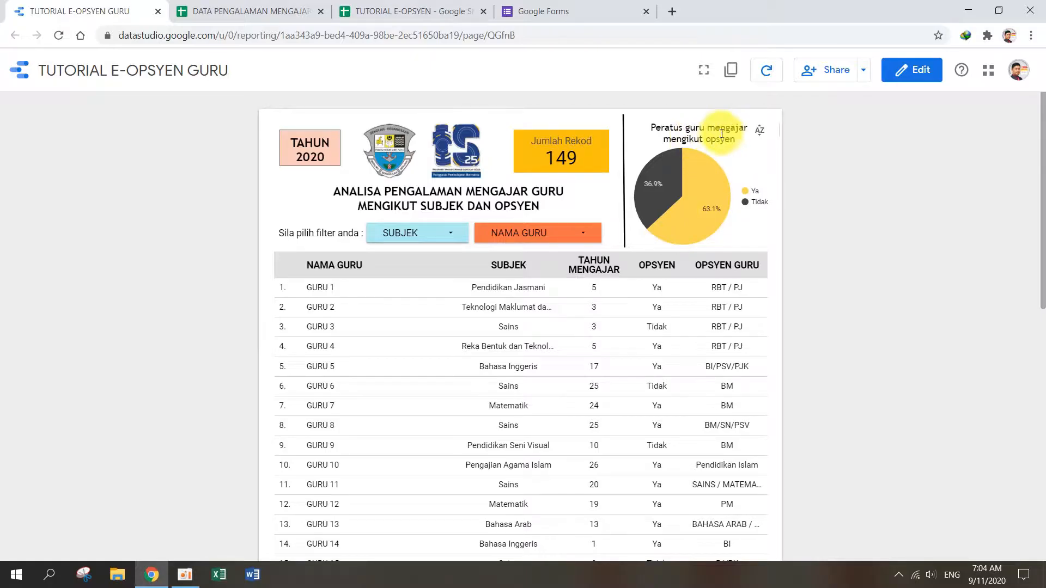
Step: Examine the report's pie chart, the teacher table and the choices in the SUBJEK and NAMA GURU filters
mouse_move(707, 204)
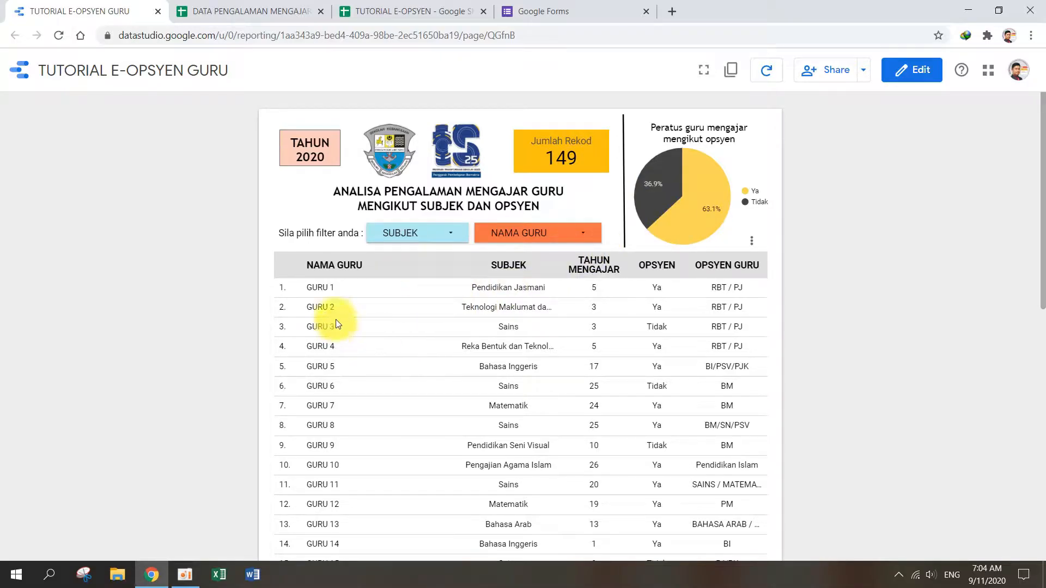
scroll(334, 327, down, 5)
scroll(403, 408, down, 2)
scroll(525, 415, up, 8)
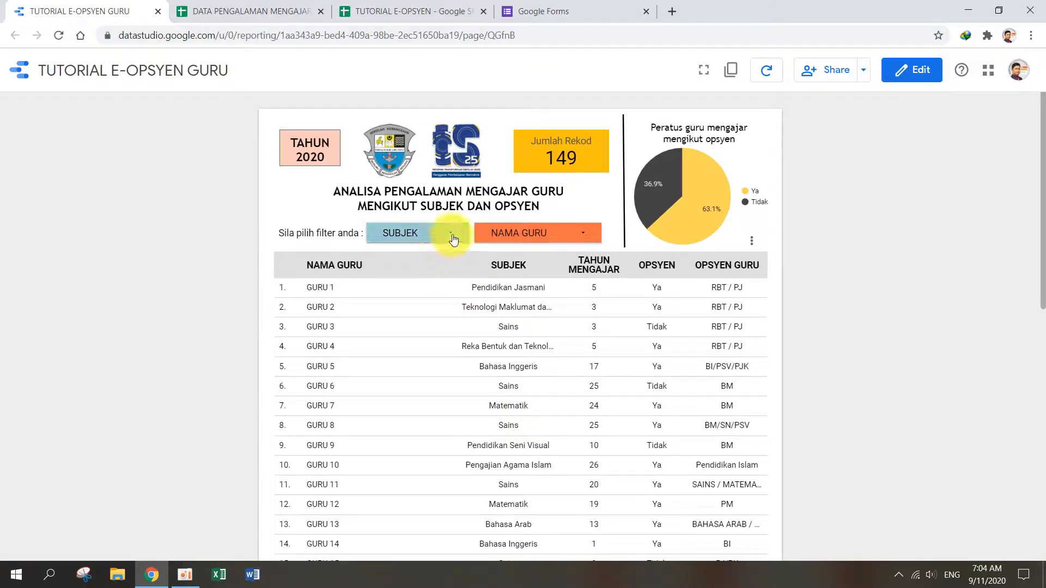
click(453, 237)
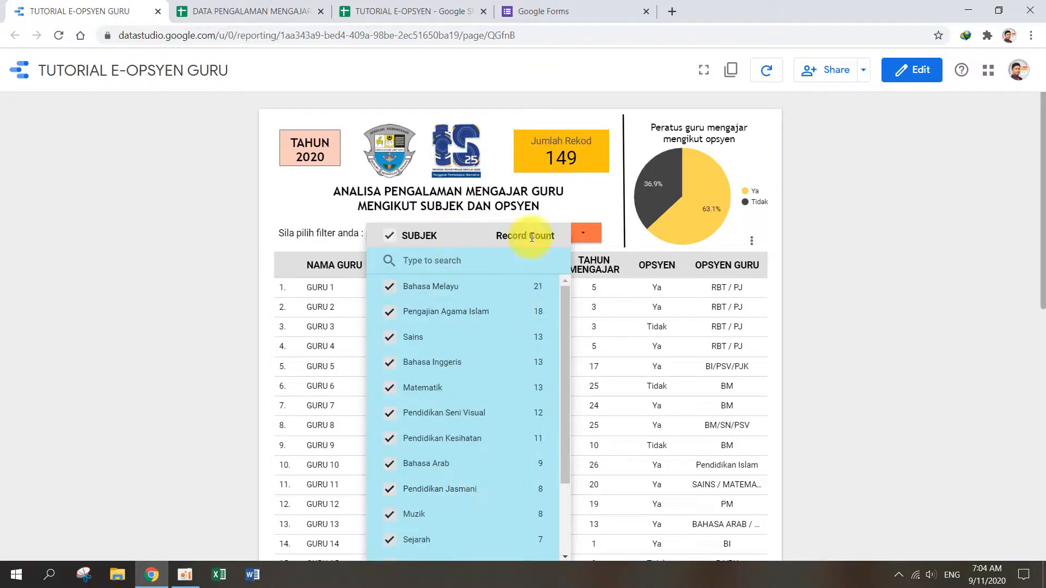
click(577, 205)
click(583, 234)
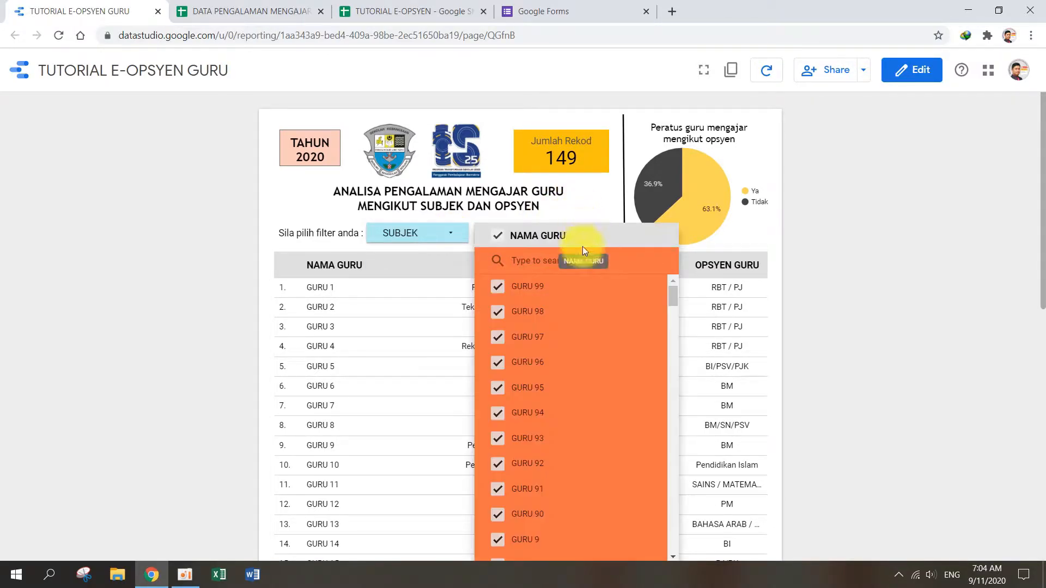
click(597, 198)
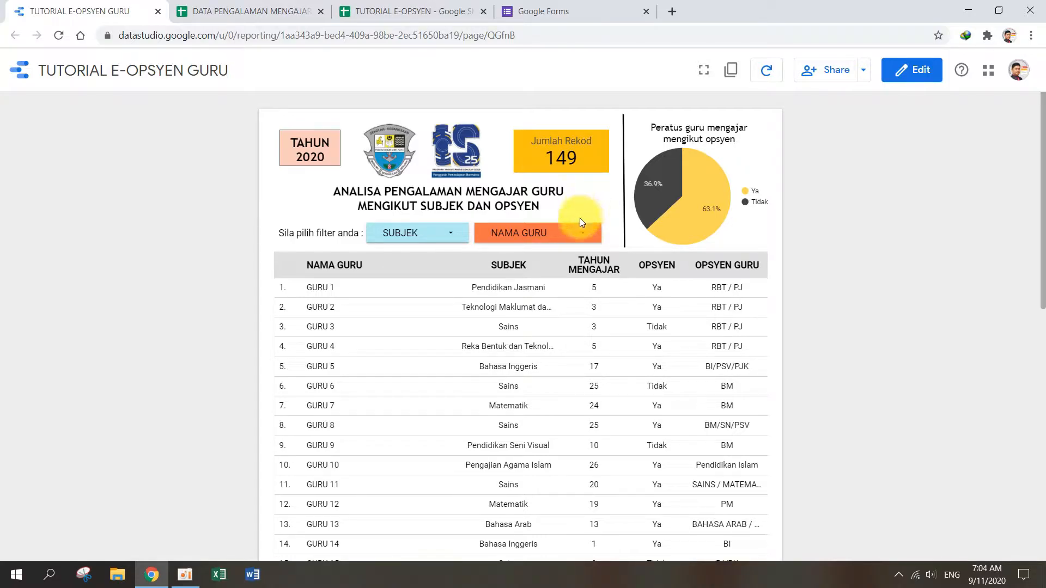
Step: Switch to Google Forms, create a blank form and title it "TUTORIAL E-OPSYEN GURU"
click(584, 9)
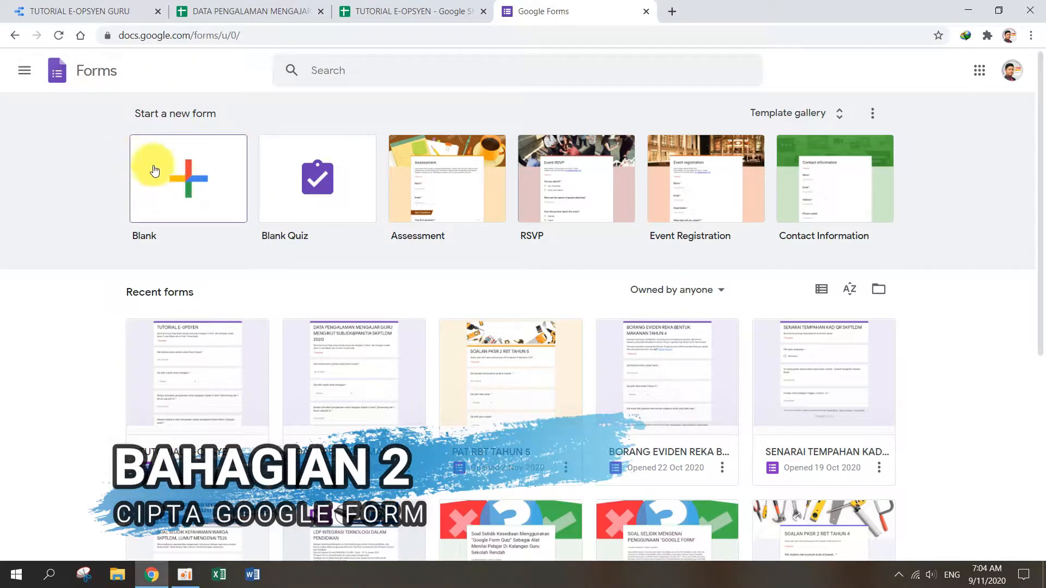
click(191, 195)
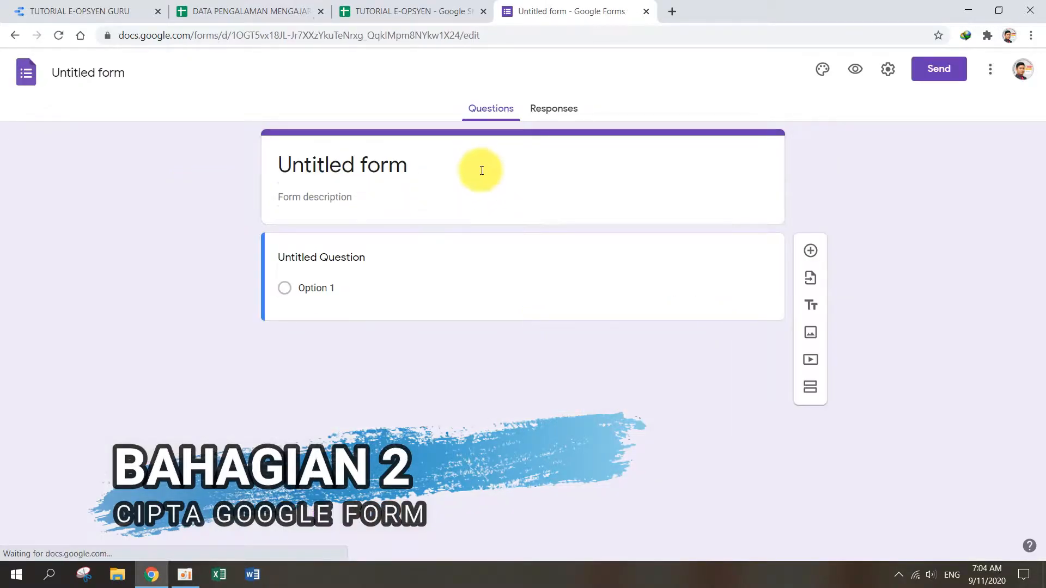
click(481, 170)
text(TUTORIAL E-OPSYEN GURU)
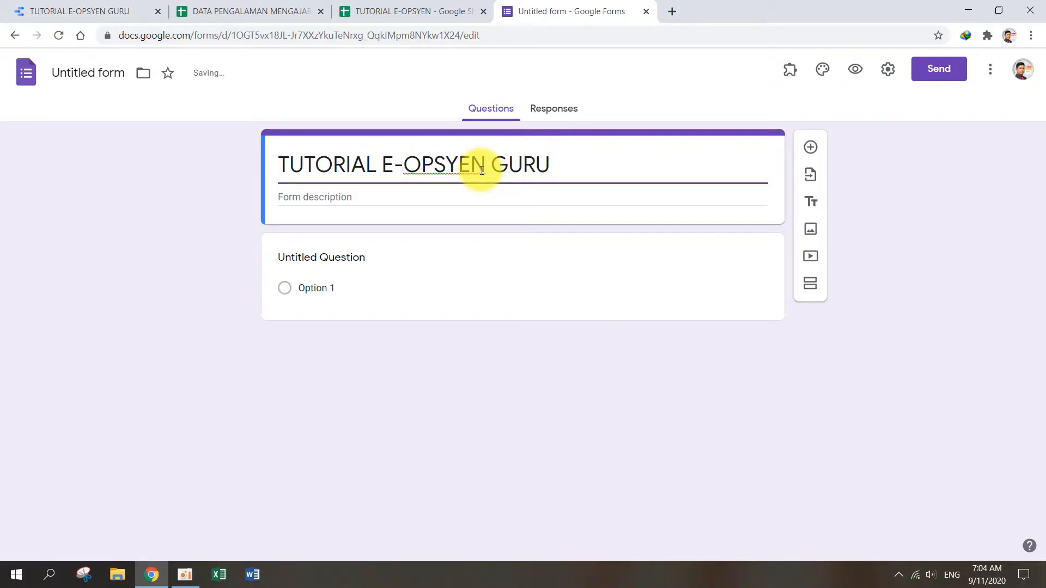
click(427, 197)
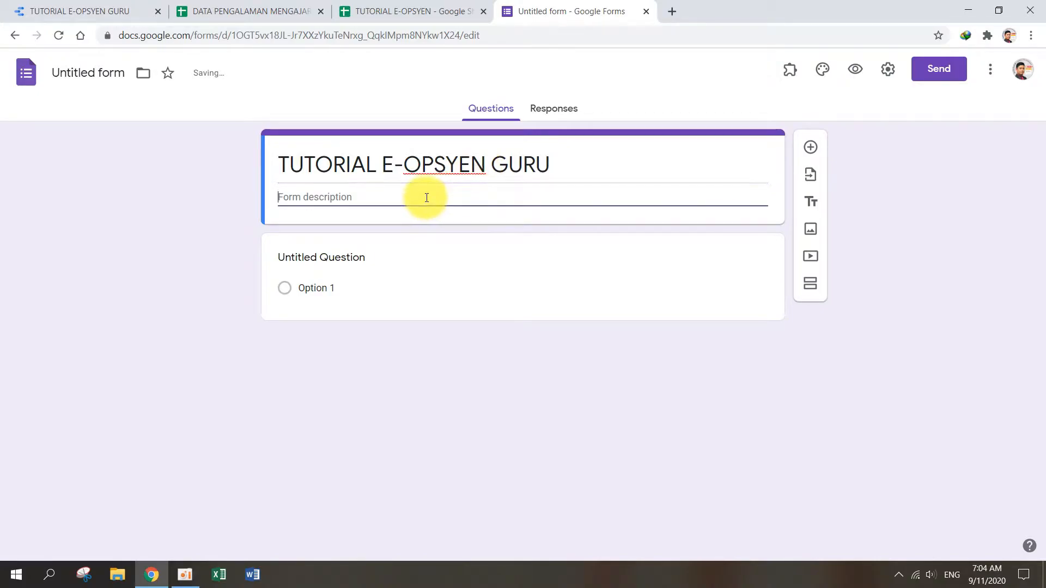
Step: Replace the first question's text with "Sila taipkan nama penuh anda dengan HURUF BESAR."
click(389, 266)
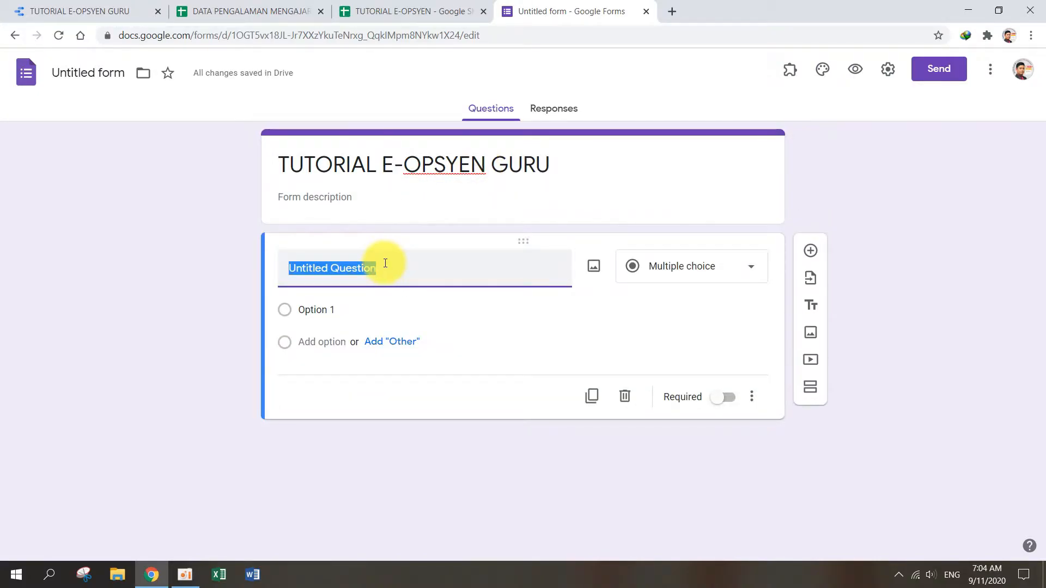
text(S)
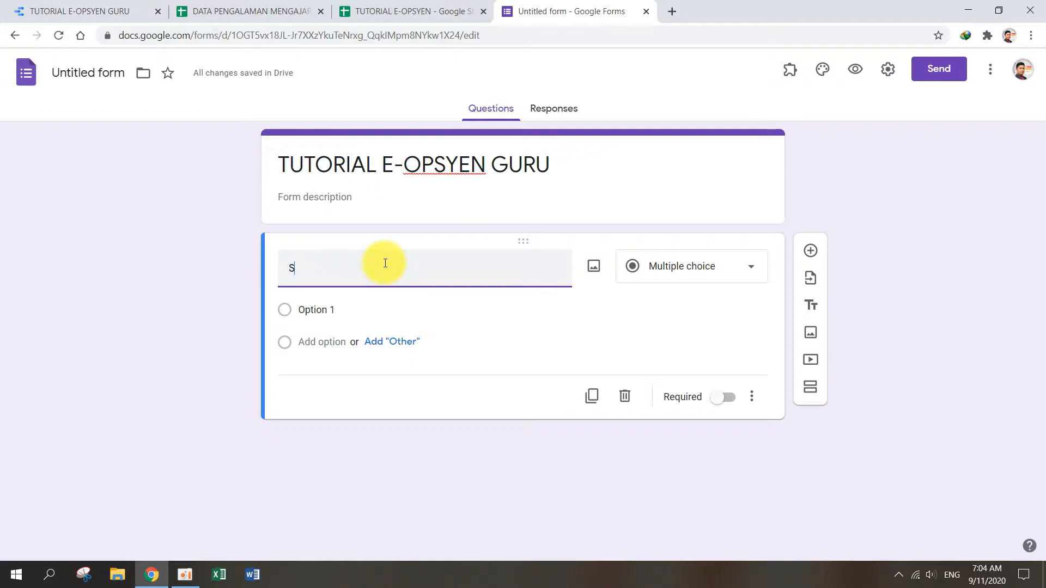
text(ila taipkan nama)
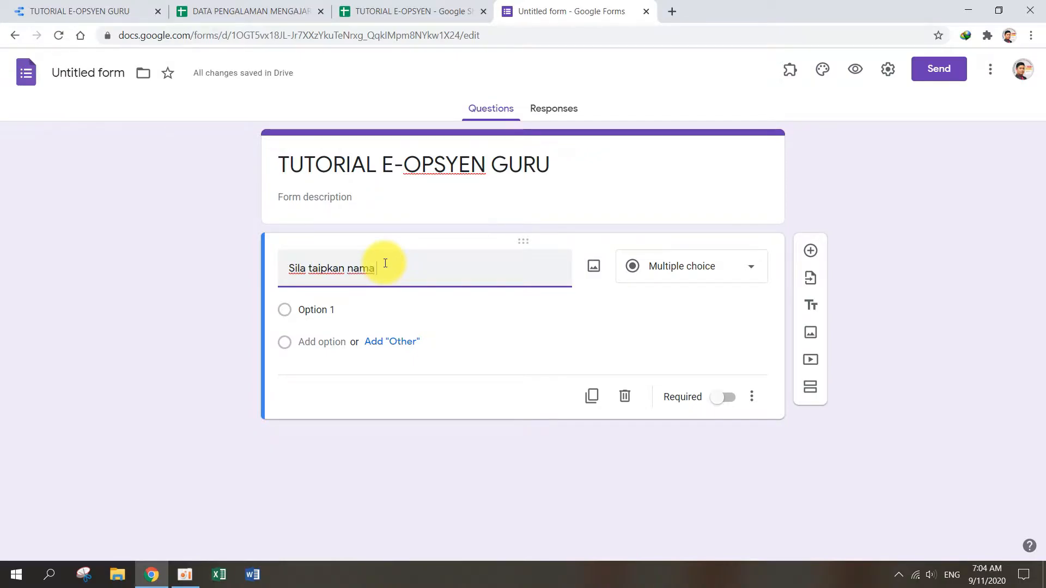
text( penuh anda dengan GURU)
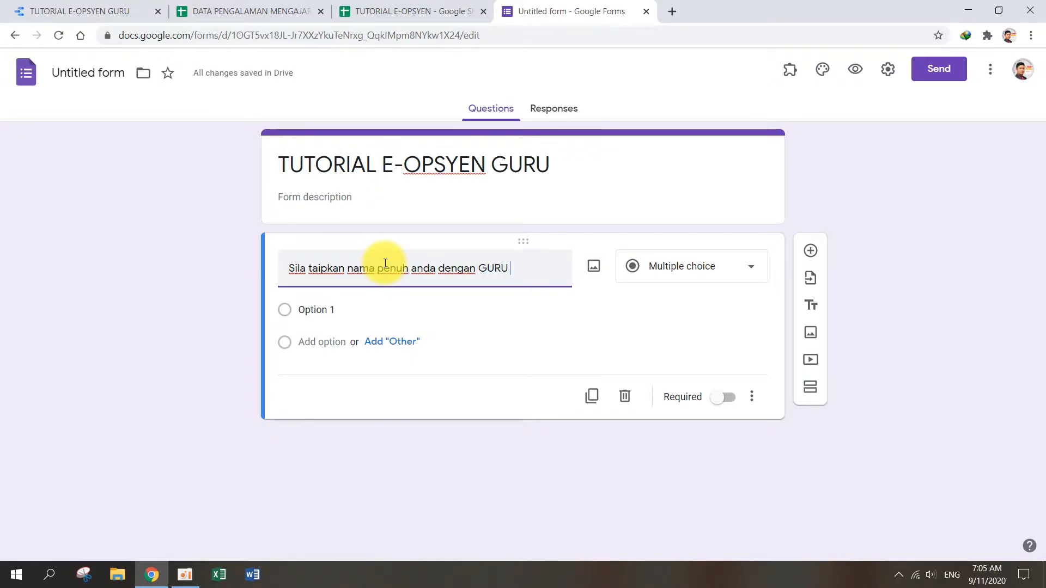
key(BackSpace)
text(H)
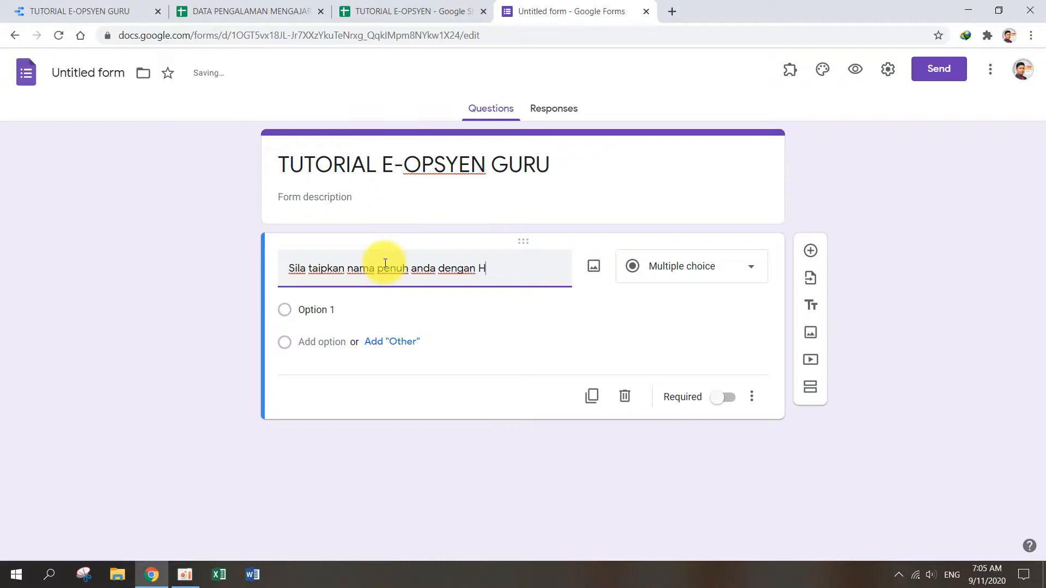
text(URUF BESAR)
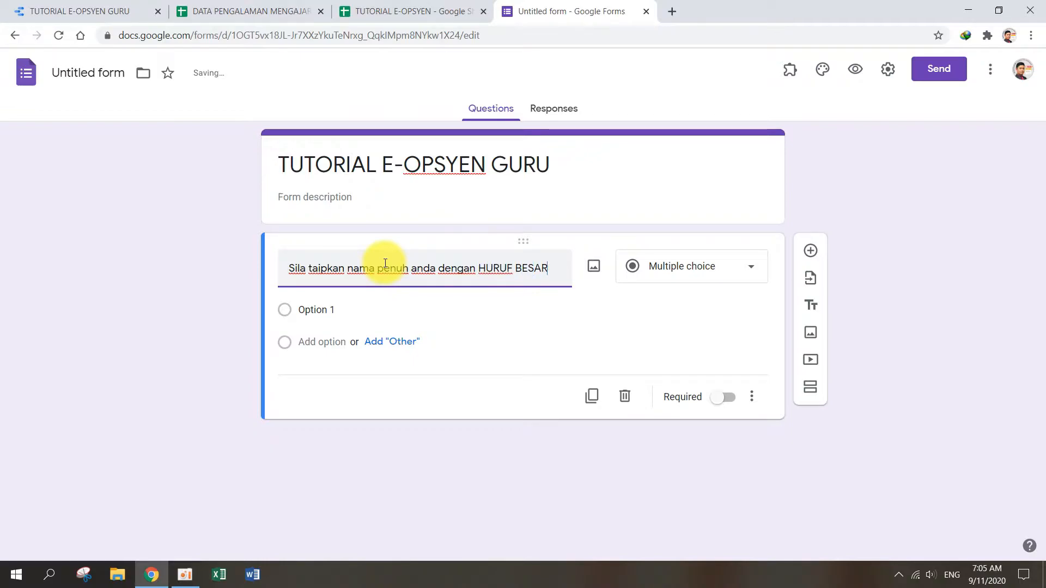
text(.)
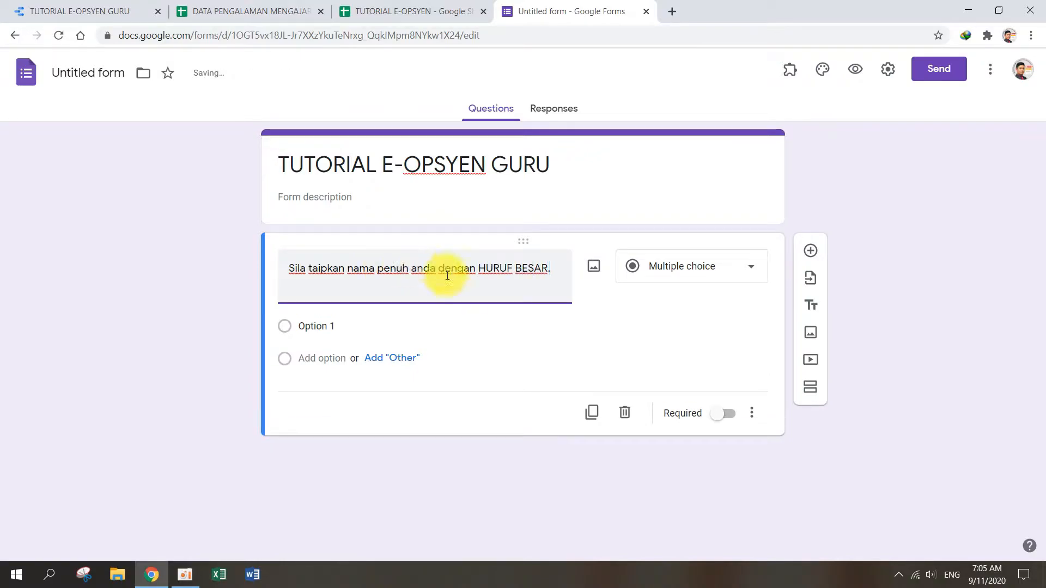
Step: Make the full-name question a required short answer and add a new blank question below it
click(711, 269)
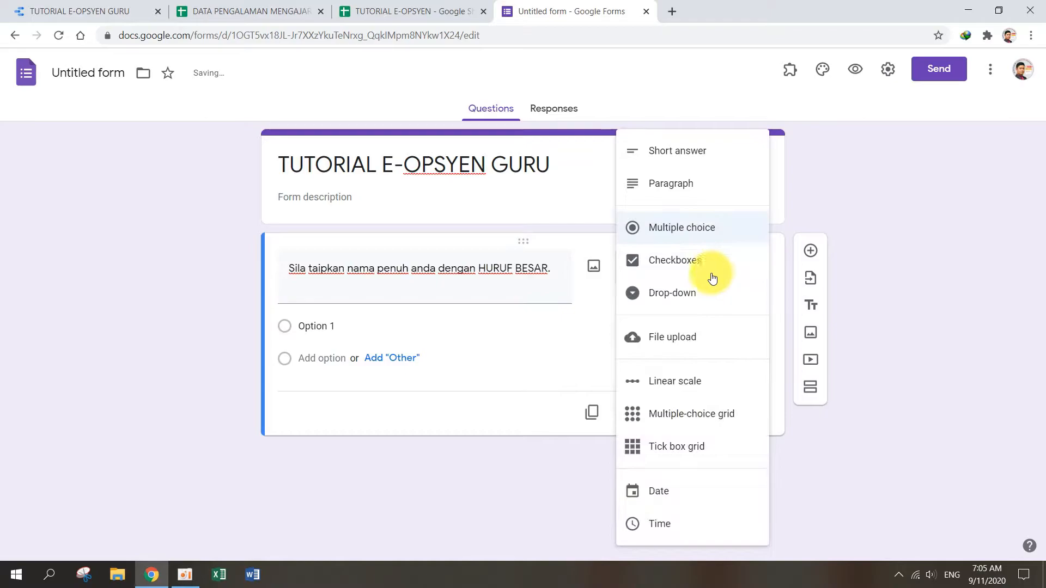
click(695, 162)
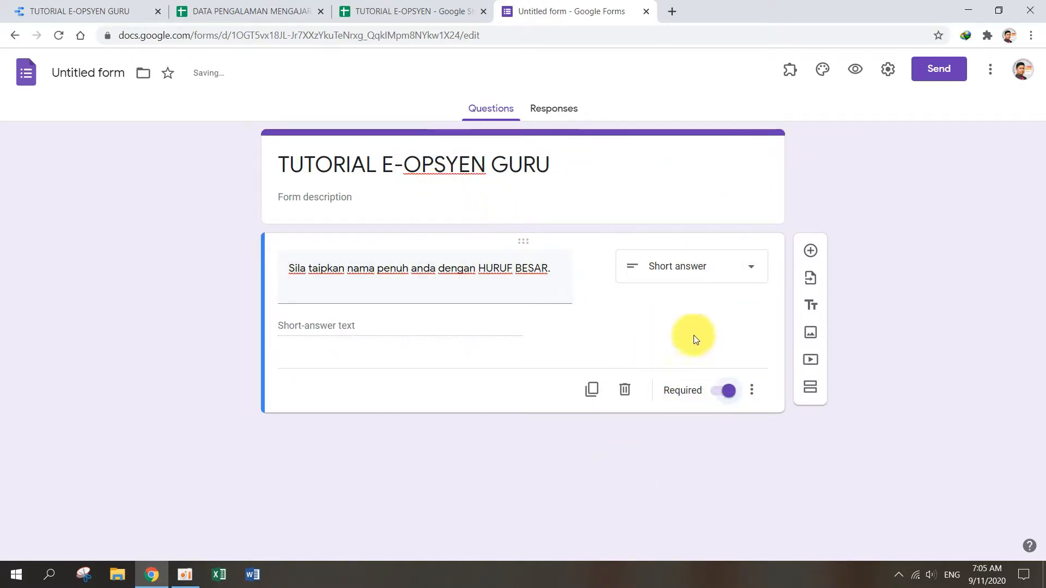
click(810, 252)
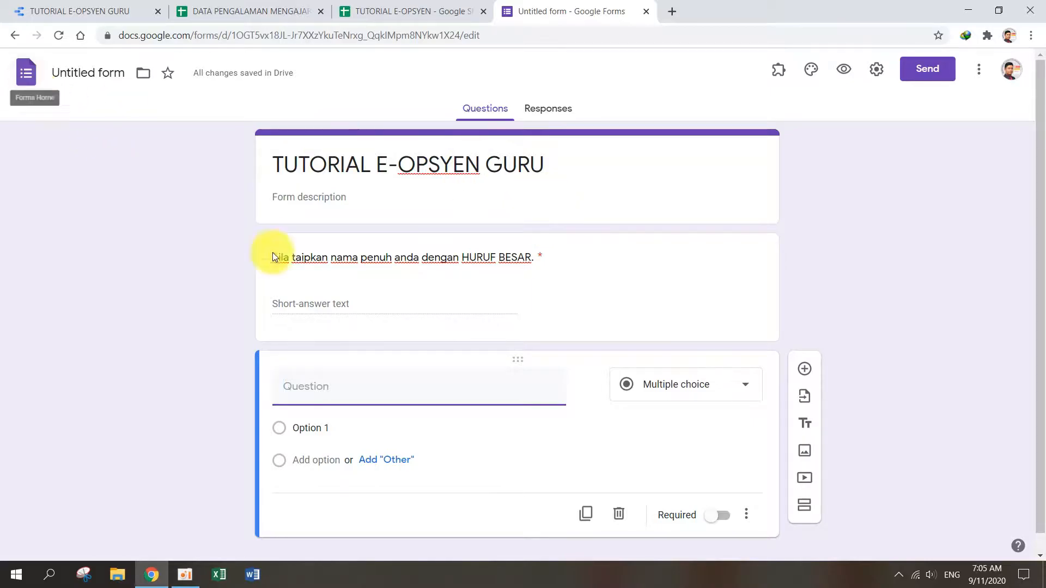
Step: Open the existing TUTORIAL E-OPSYEN form from the Forms home page and examine the description under its title
click(25, 75)
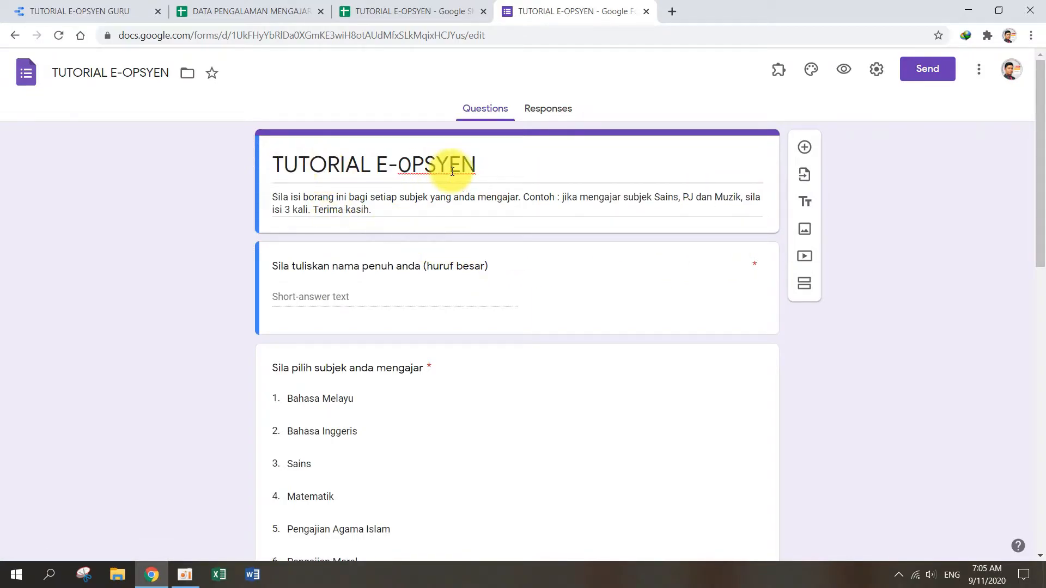
triple_click(277, 204)
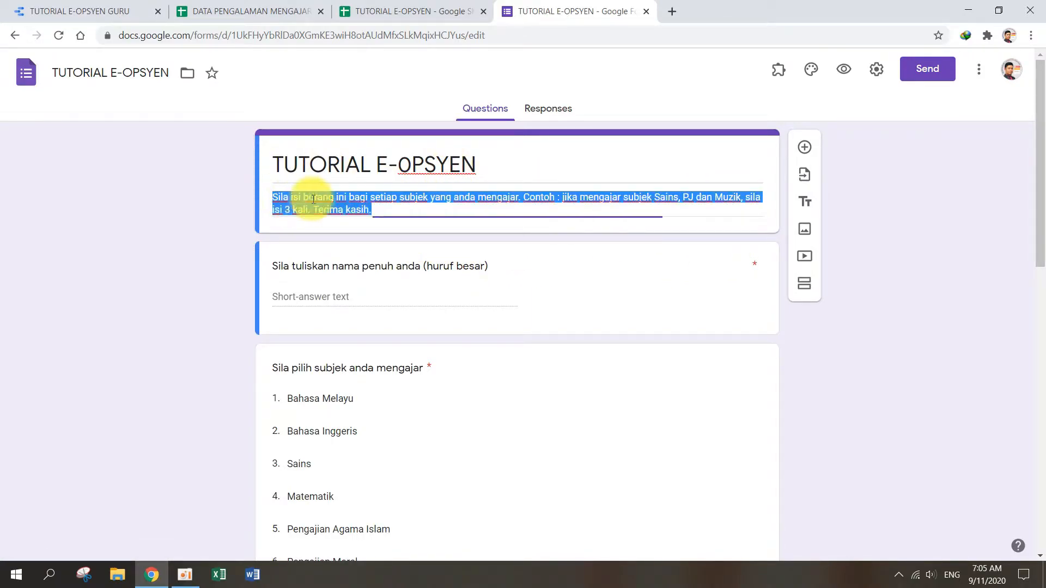
click(381, 209)
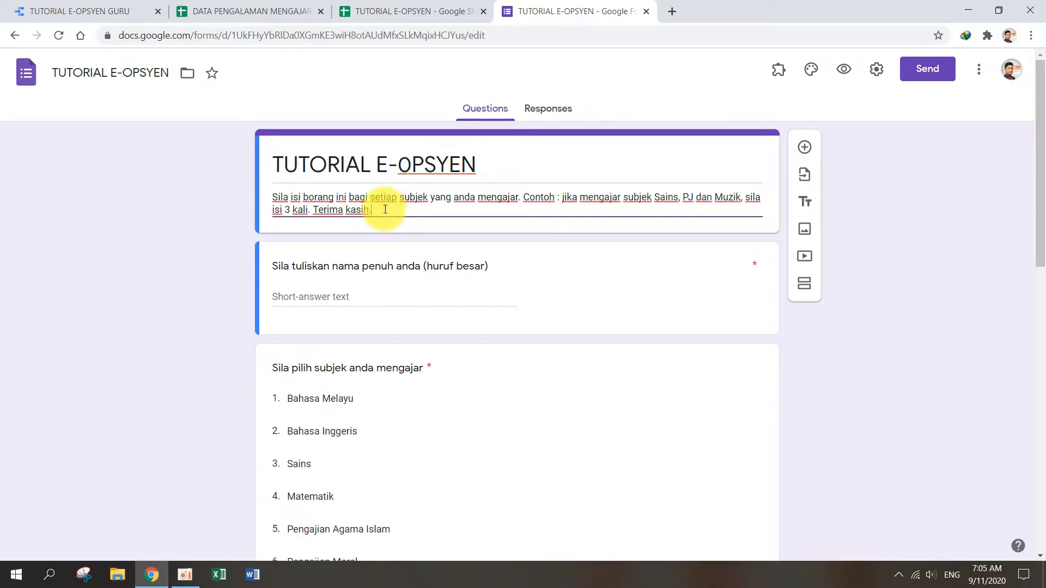
Step: Examine the subject question's drop-down type and options, and the questions on teaching experience and opsyen below it
scroll(444, 312, down, 1)
click(435, 299)
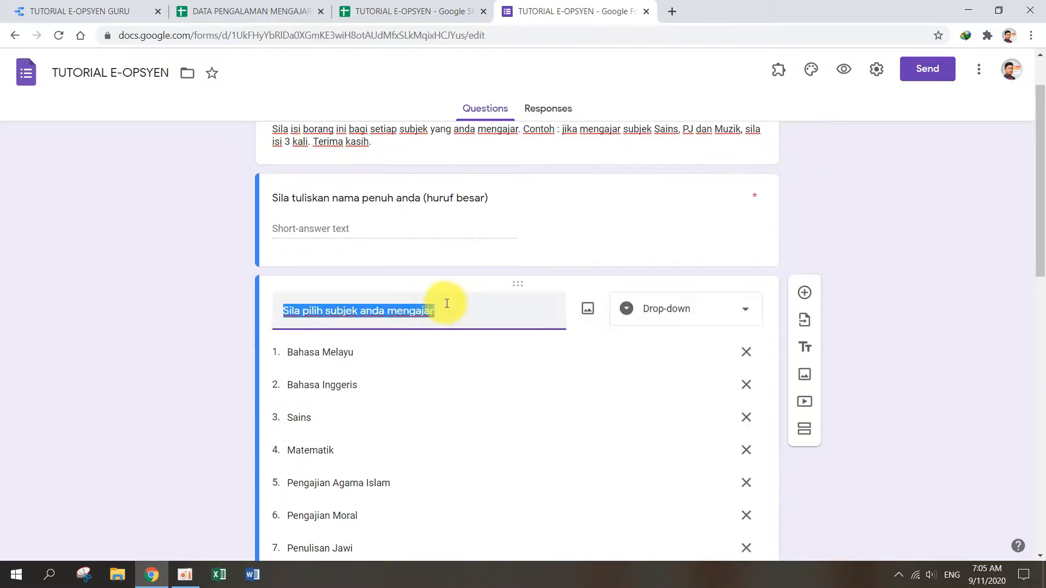
click(746, 319)
click(712, 292)
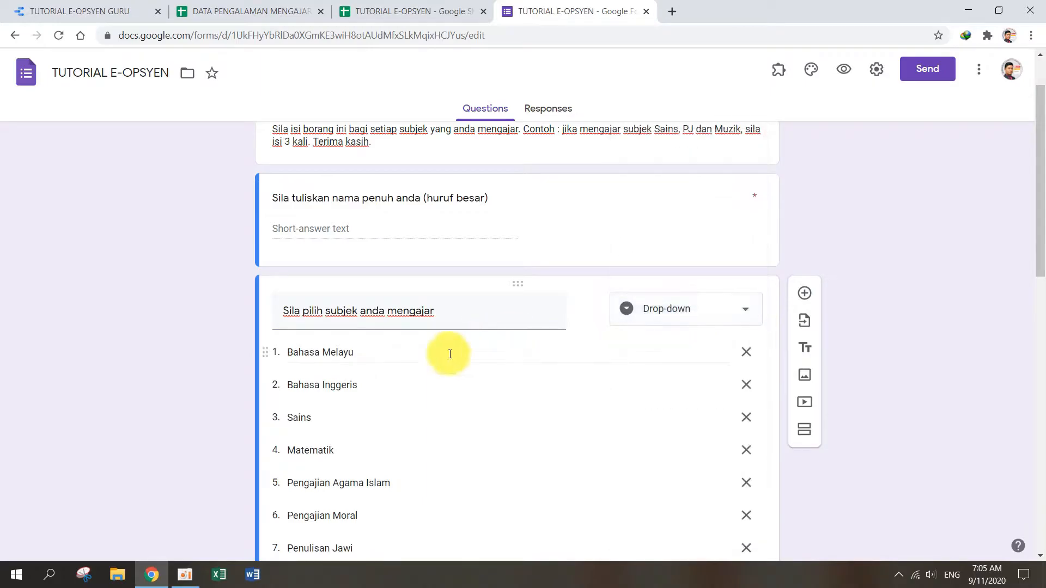
scroll(381, 381, down, 2)
scroll(360, 384, down, 4)
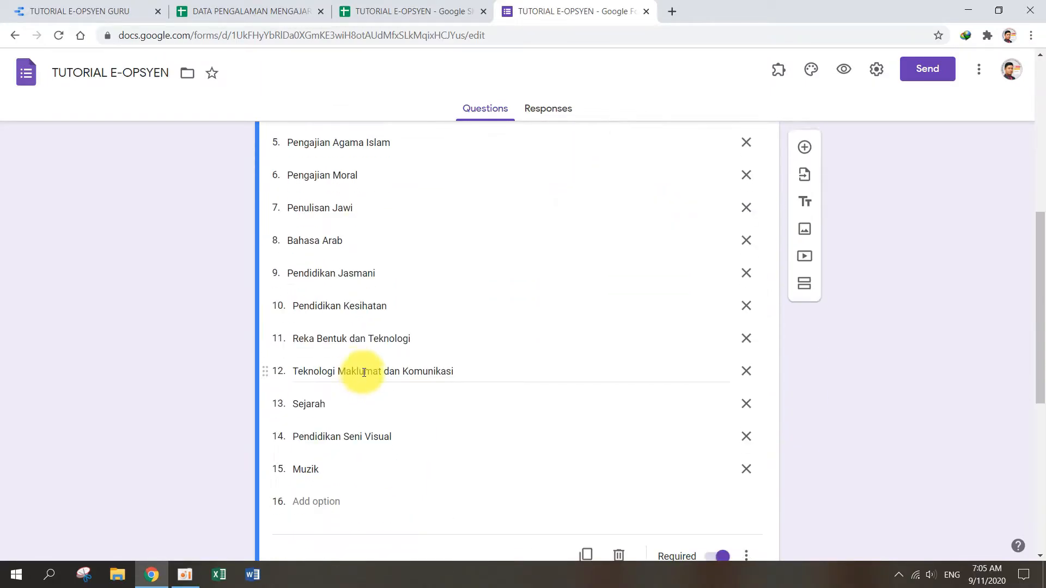
scroll(363, 369, down, 1)
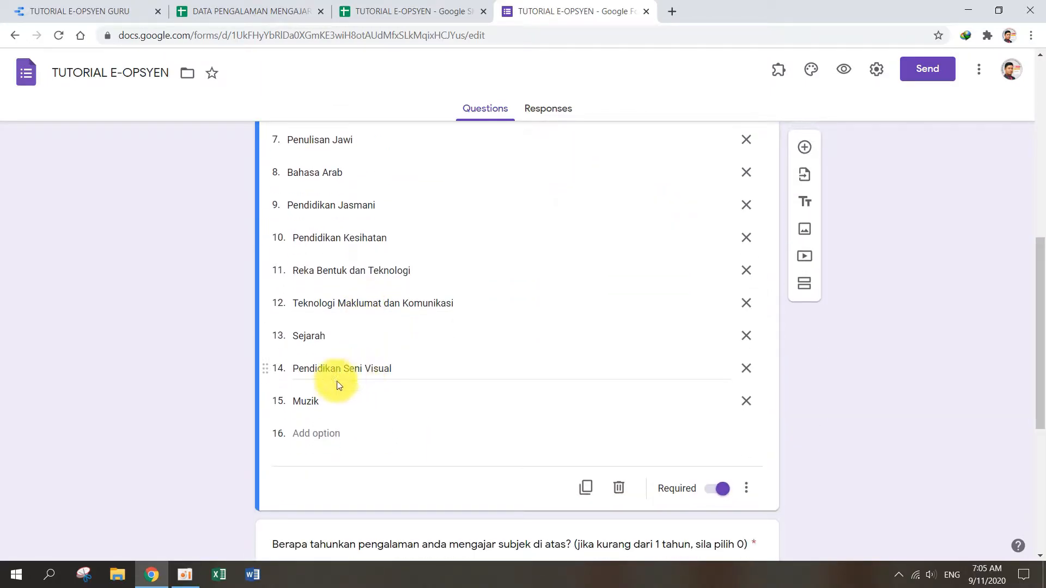
scroll(352, 374, down, 2)
scroll(355, 371, down, 1)
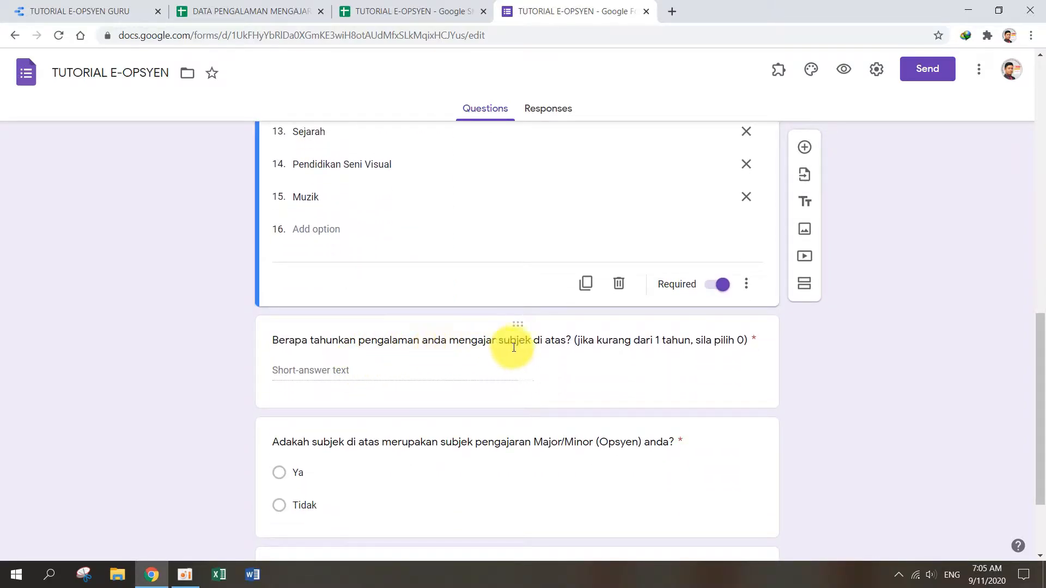
scroll(509, 342, up, 1)
scroll(450, 277, up, 3)
scroll(427, 279, down, 2)
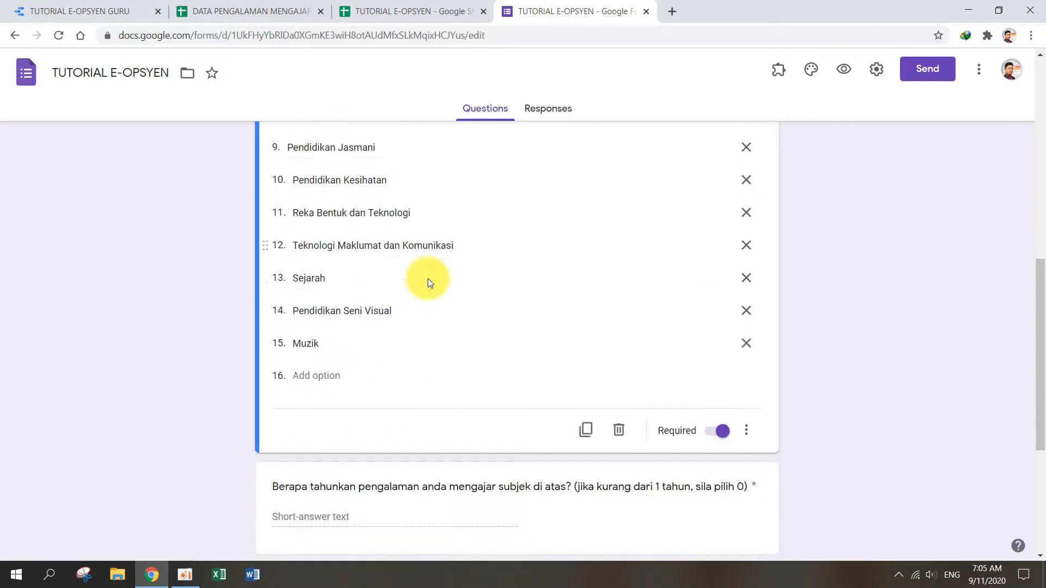
Step: Examine the question asking whether the subject is the teacher's opsyen, including its multiple-choice type and Ya/Tidak options
scroll(447, 287, down, 2)
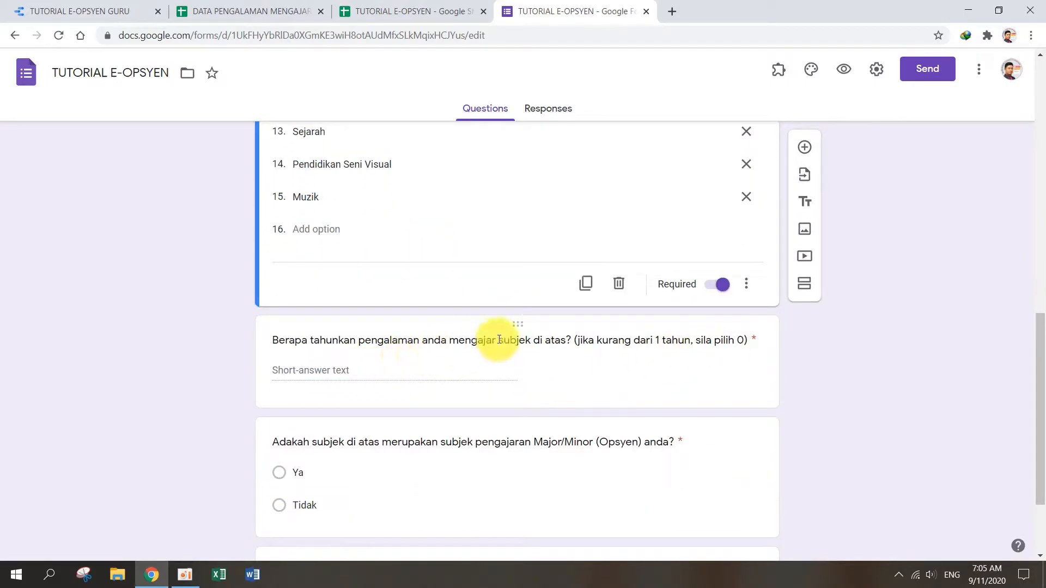
scroll(493, 343, down, 1)
scroll(396, 362, down, 1)
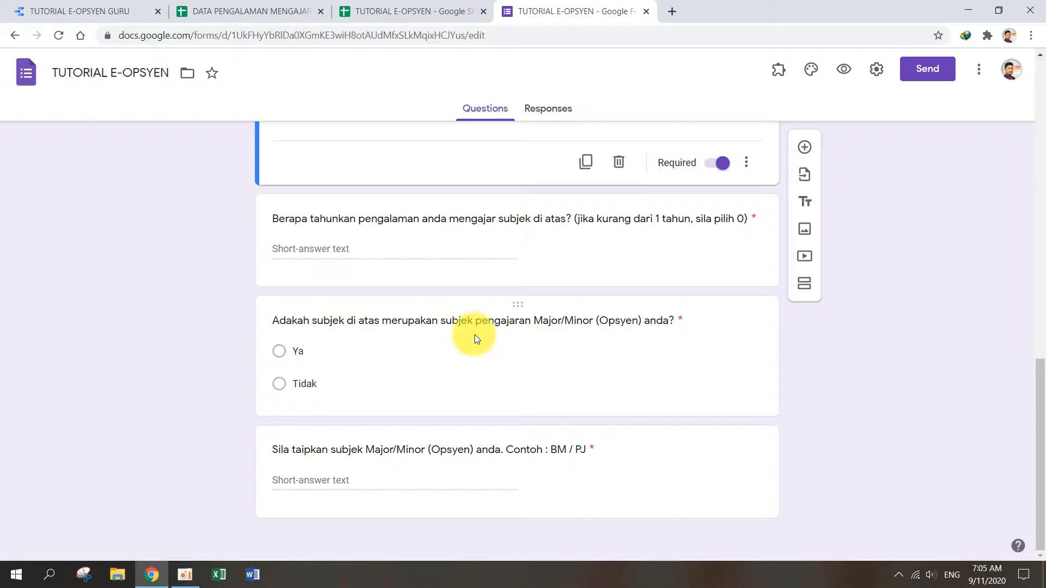
click(575, 323)
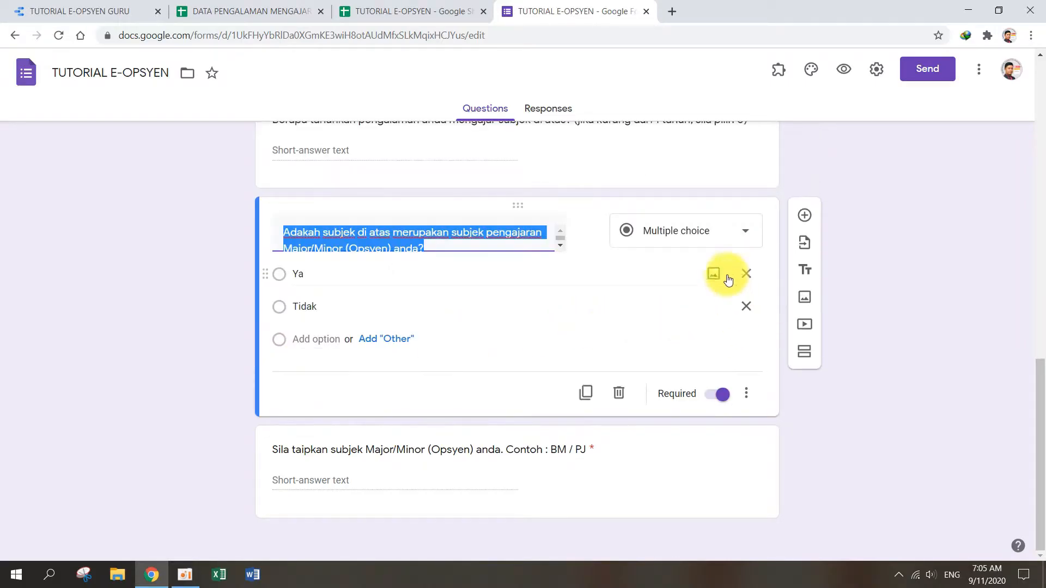
scroll(695, 257, up, 2)
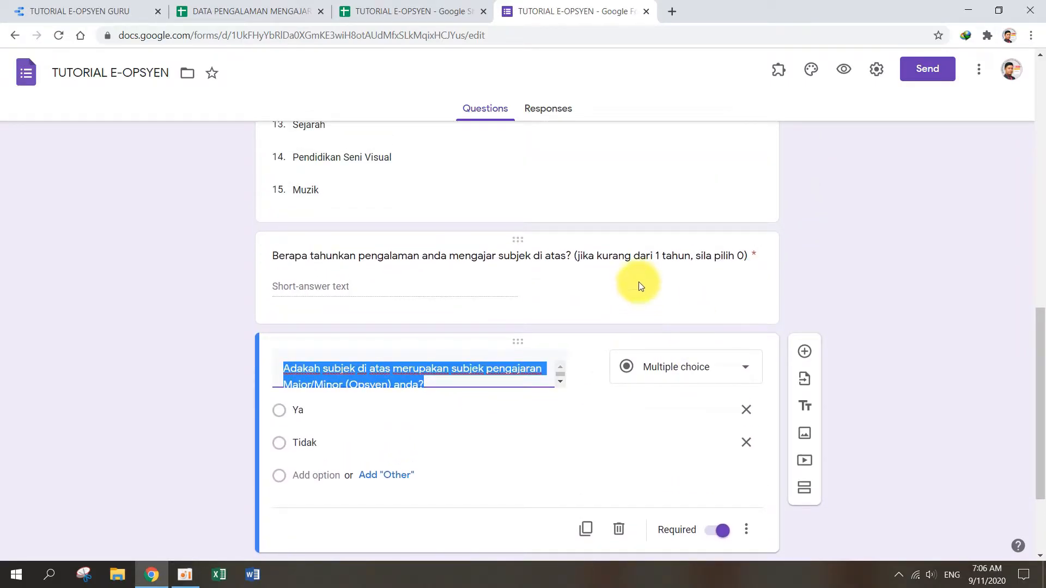
Step: Check the number validation on the teaching-experience question and the short-answer question for the Major/Minor subject
scroll(640, 284, up, 2)
click(703, 401)
scroll(686, 382, down, 4)
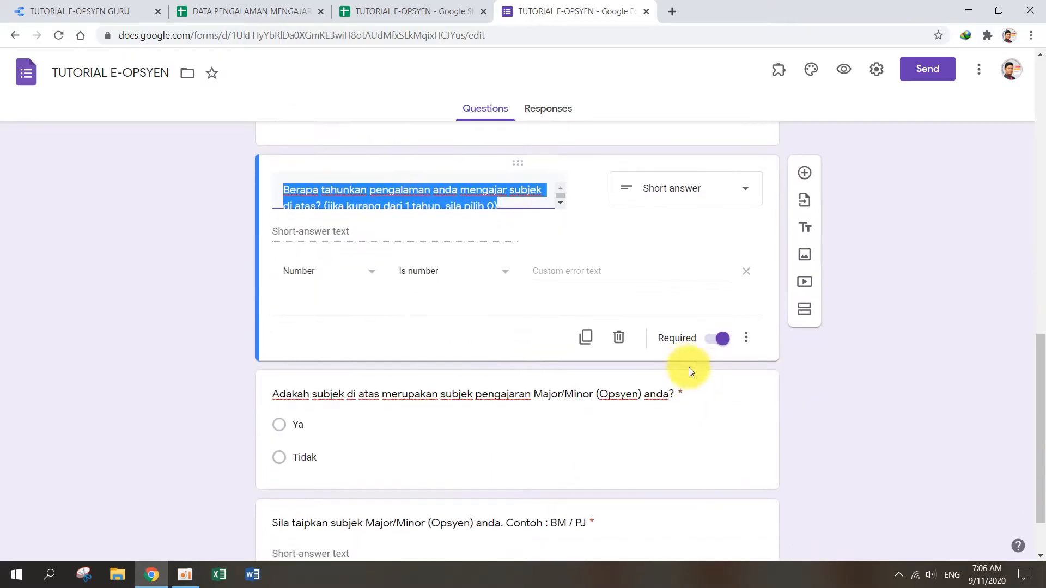
scroll(688, 367, down, 2)
click(495, 461)
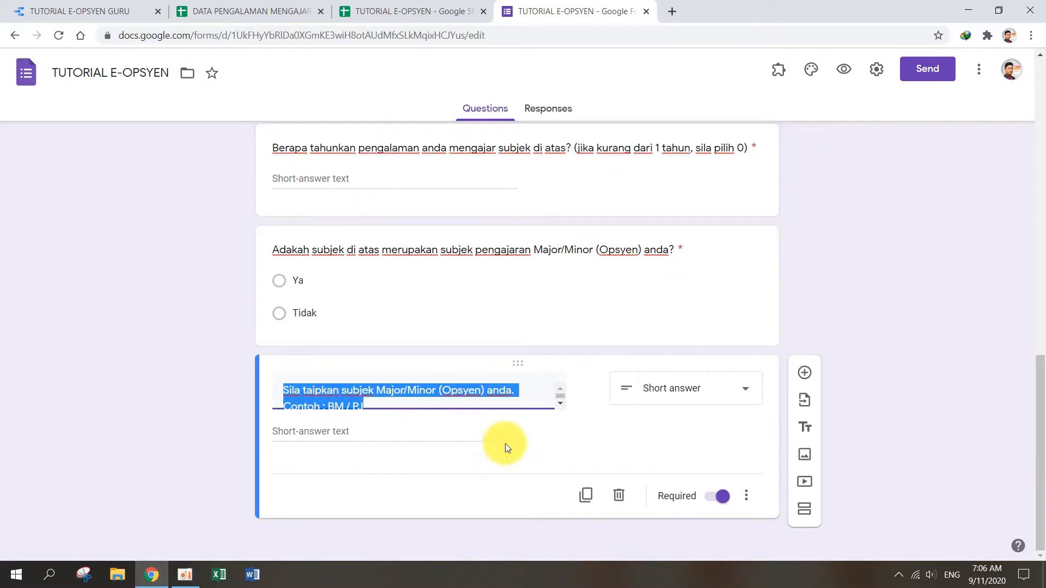
click(278, 432)
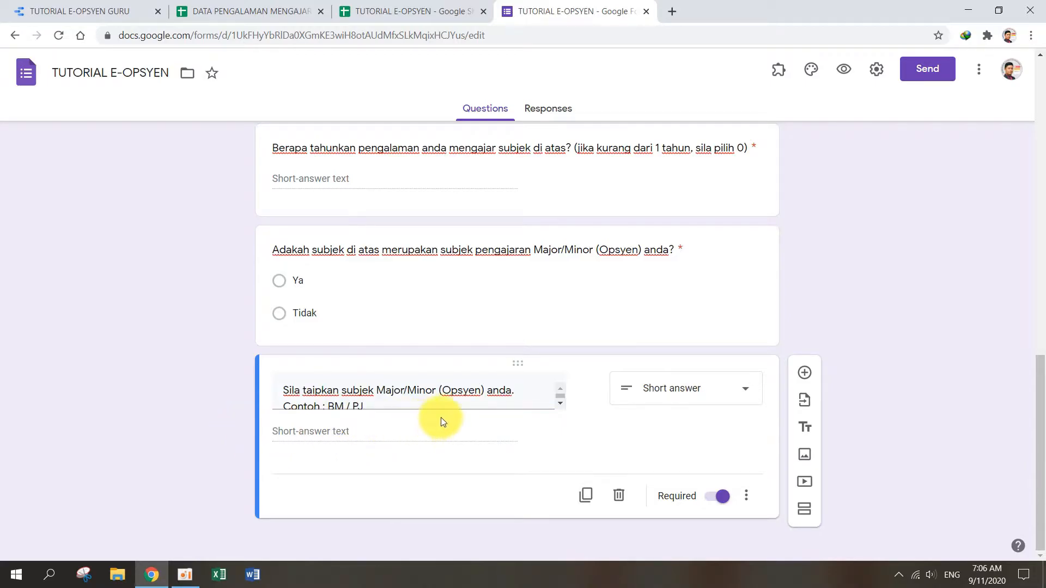
scroll(771, 290, up, 14)
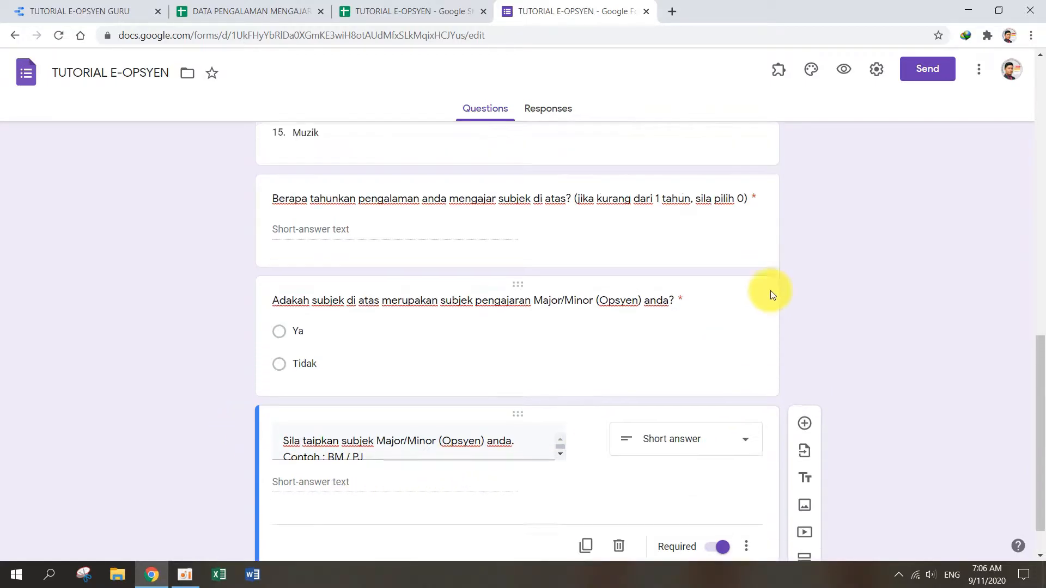
Step: Open the response spreadsheet for the TUTORIAL E-OPSYEN form from its responses
click(561, 122)
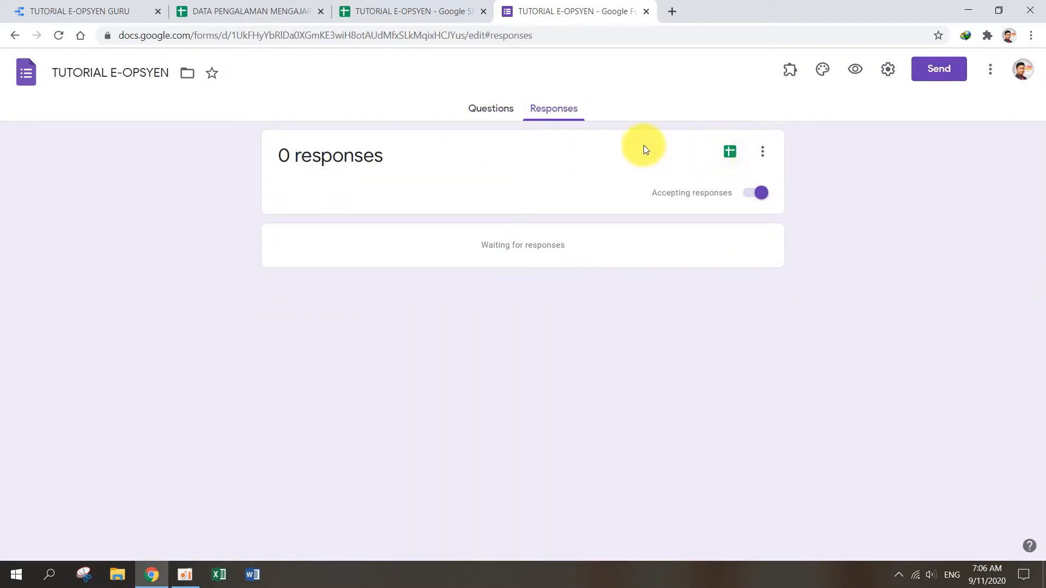
click(730, 153)
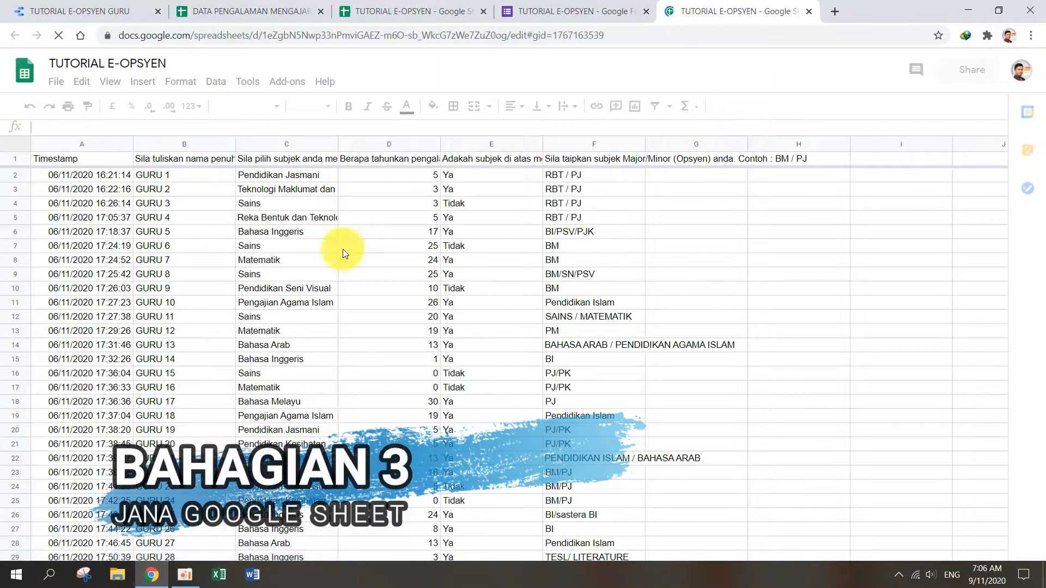
click(345, 247)
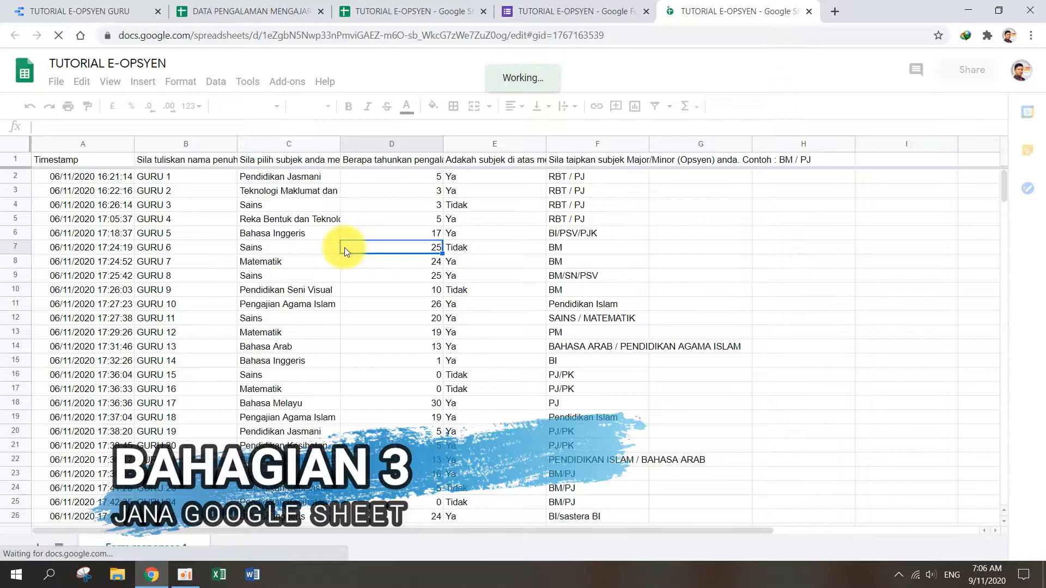
click(320, 235)
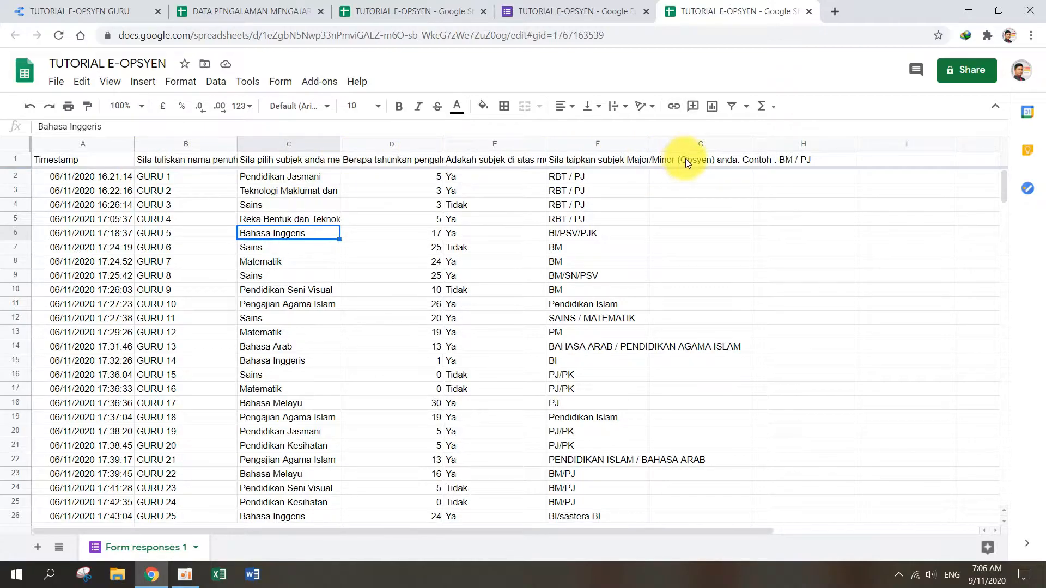
Step: Return to the form's questions, display its shortened sharing link, and close the send dialog
click(552, 17)
click(497, 112)
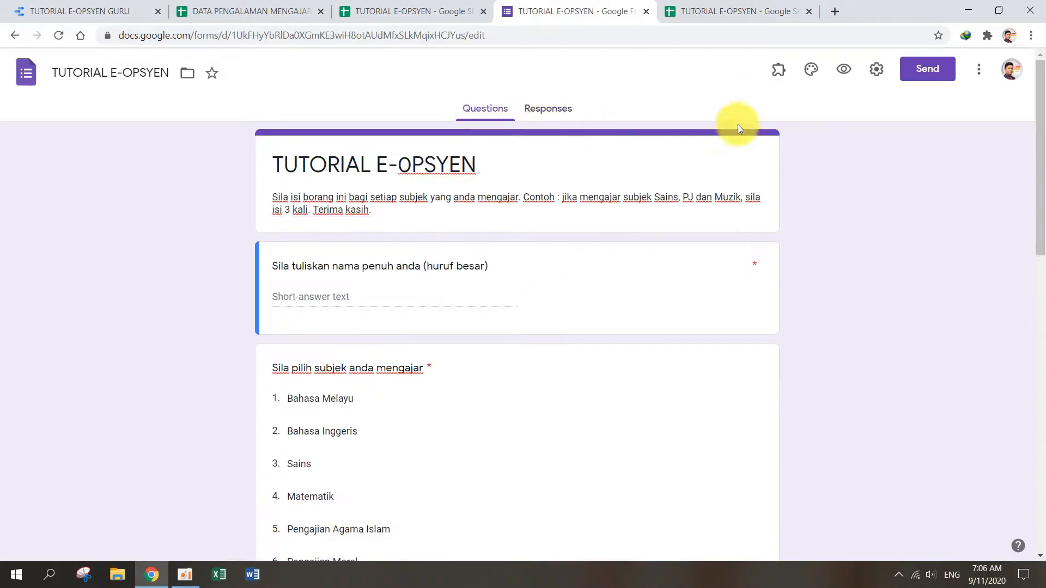
click(914, 79)
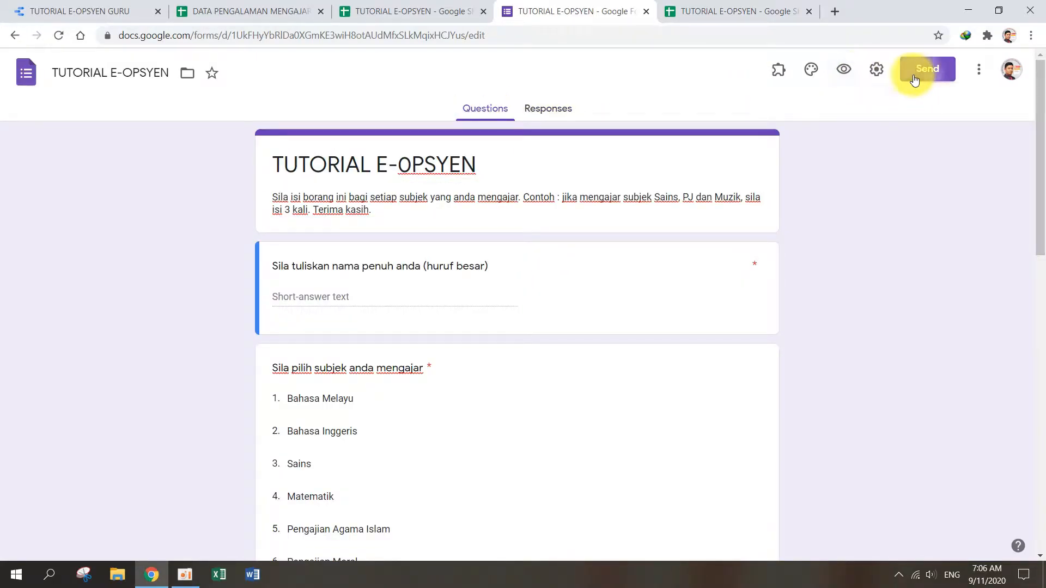
click(464, 174)
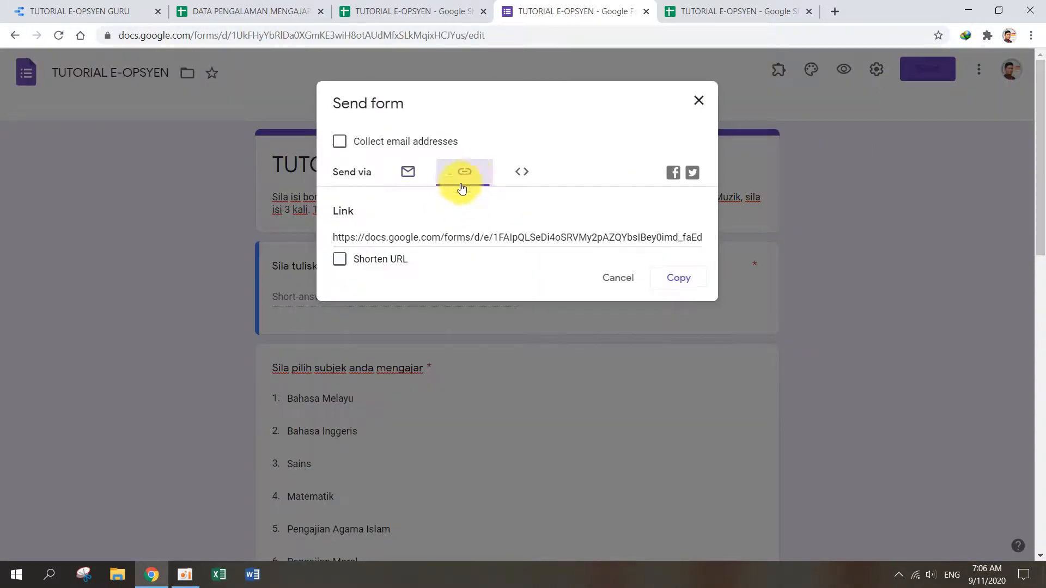
click(380, 257)
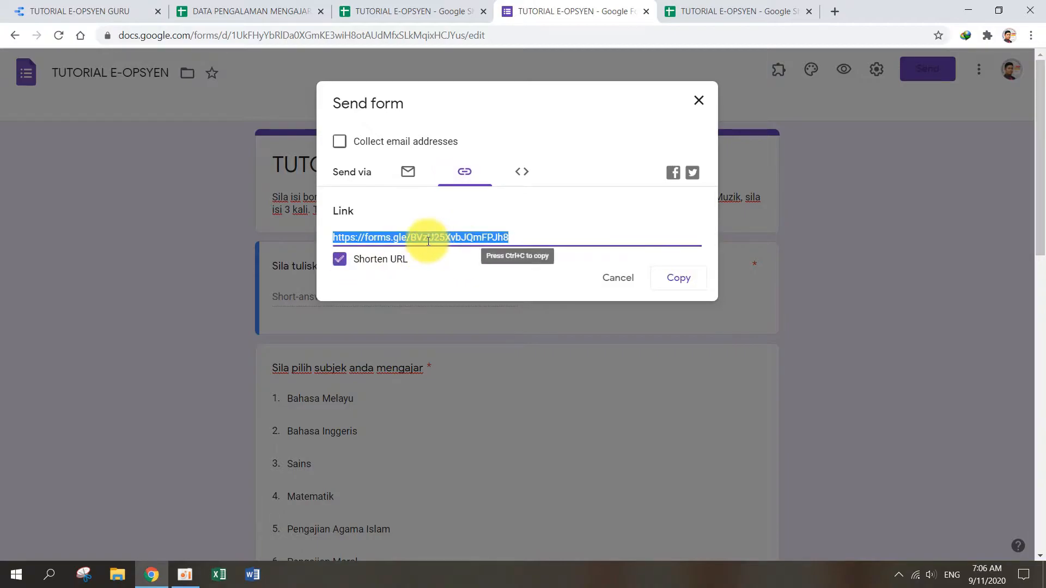
click(620, 279)
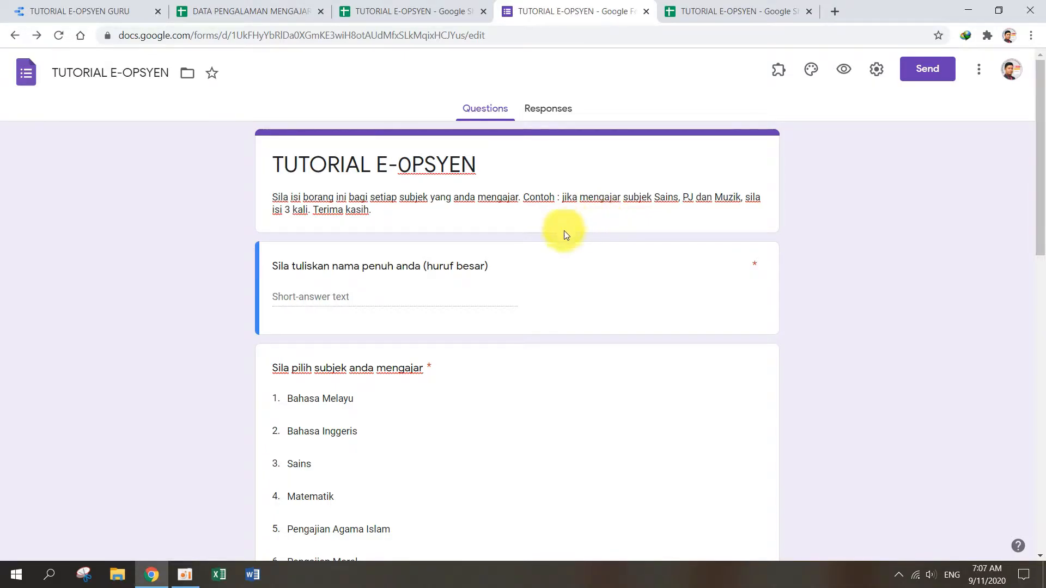
Step: Review the form's questions alongside the teacher responses collected in its spreadsheet
scroll(557, 249, down, 6)
scroll(557, 248, up, 6)
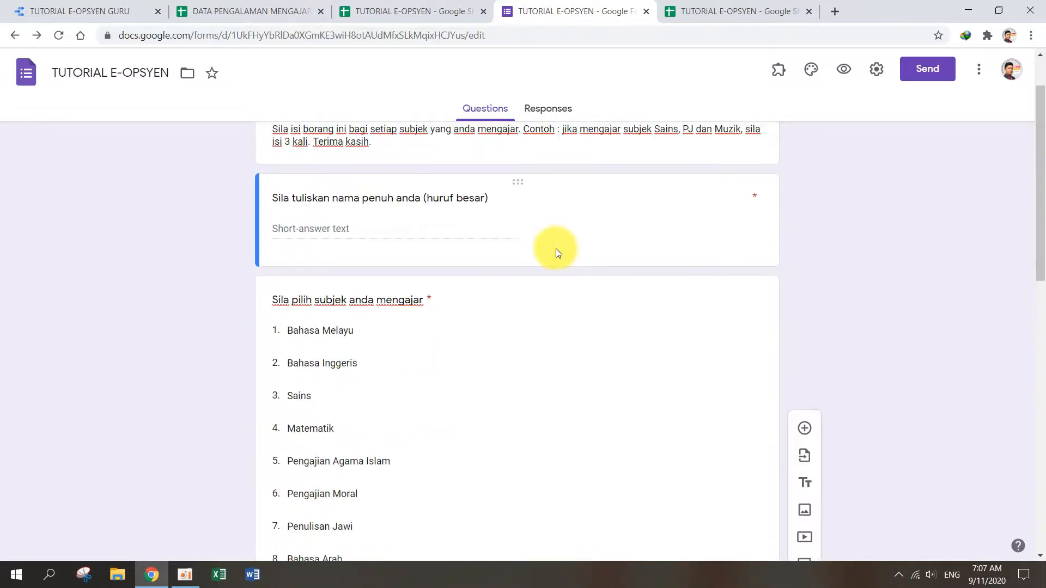
click(719, 13)
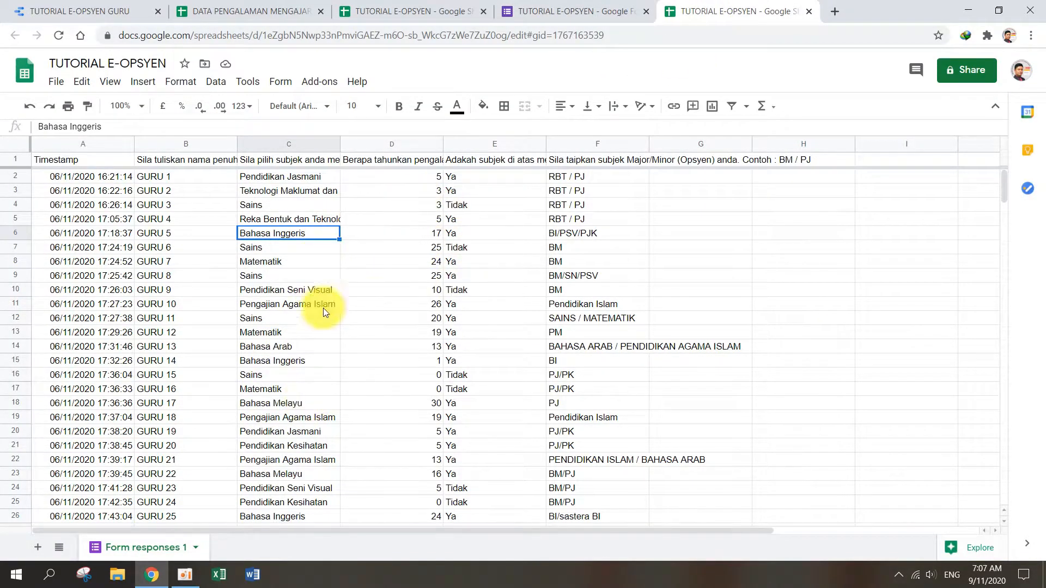
scroll(356, 355, down, 7)
scroll(355, 355, up, 7)
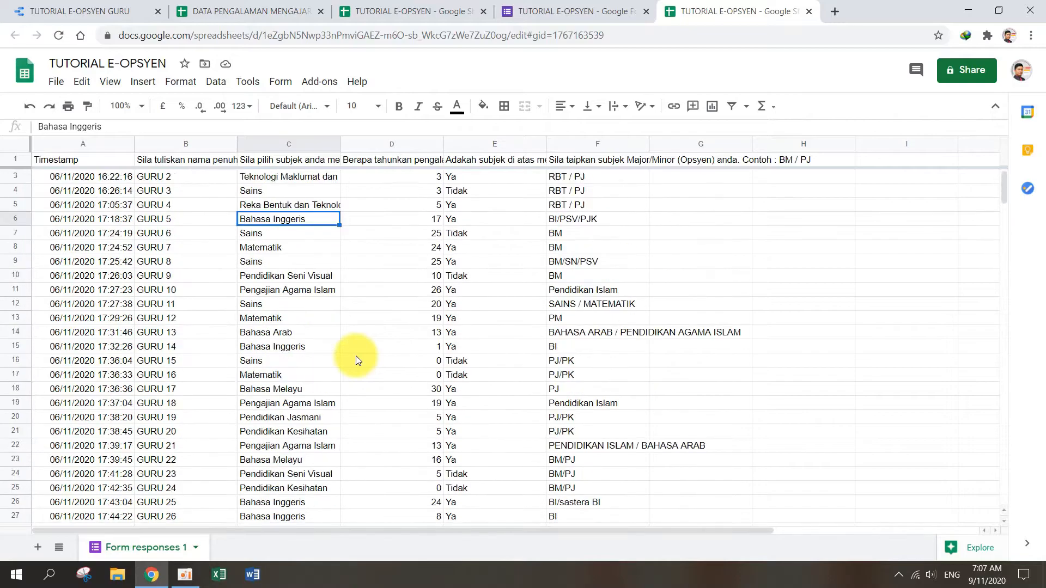
click(574, 11)
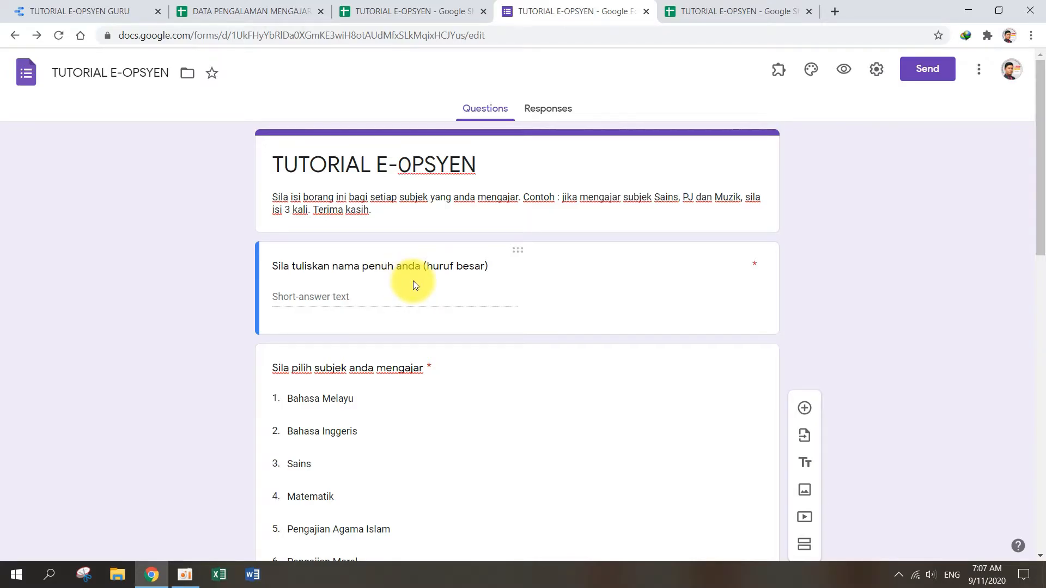
Step: Search Google for "data studio" and open the Google Data Studio home page
click(74, 7)
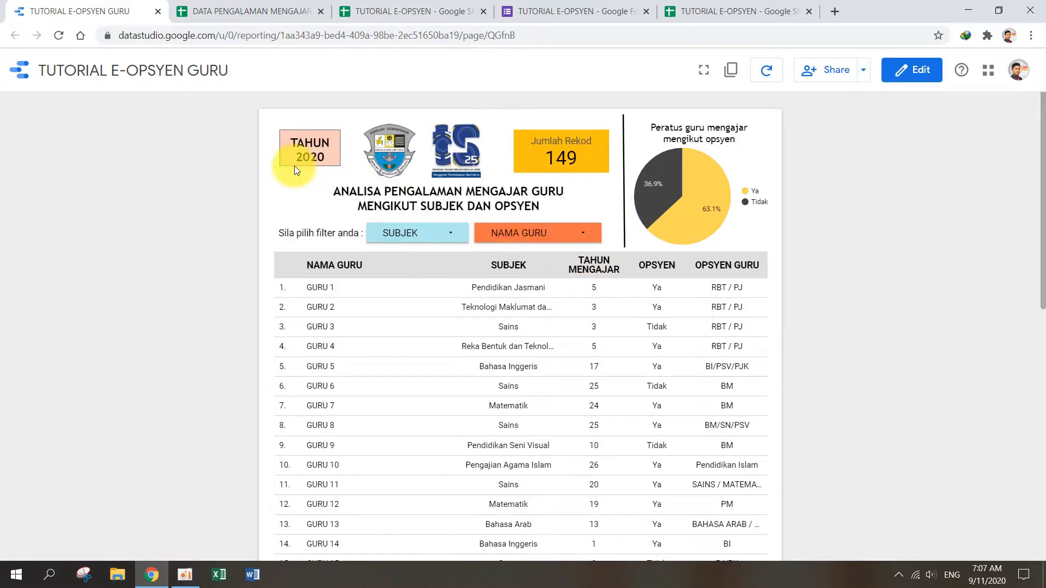
click(22, 70)
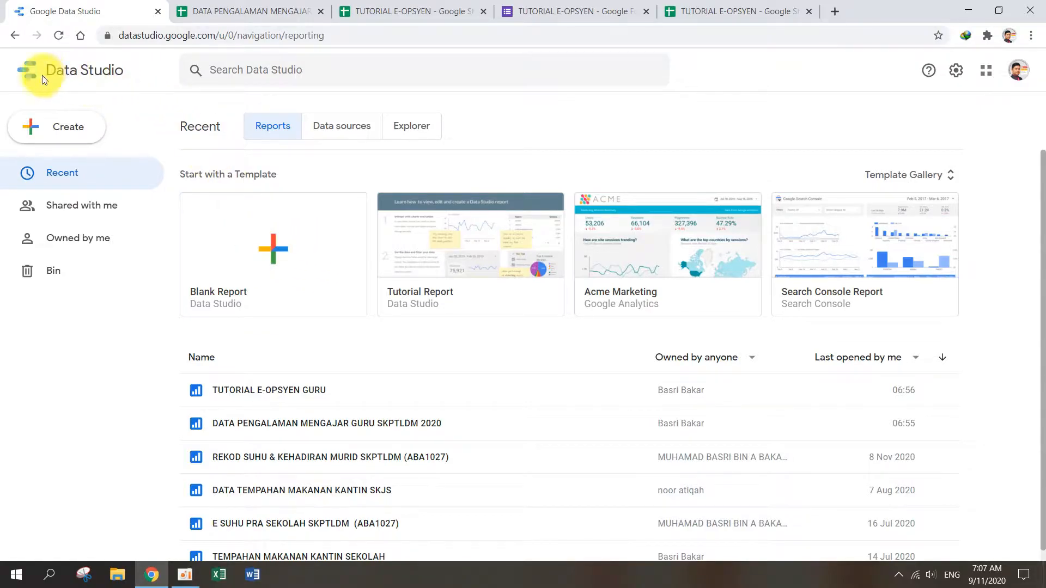
click(251, 34)
text(data)
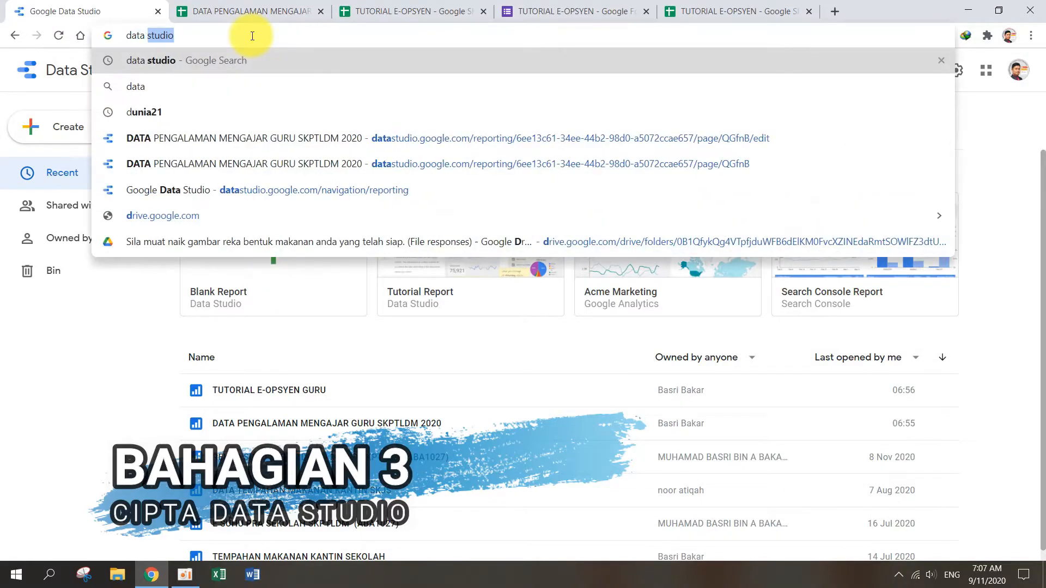
click(255, 59)
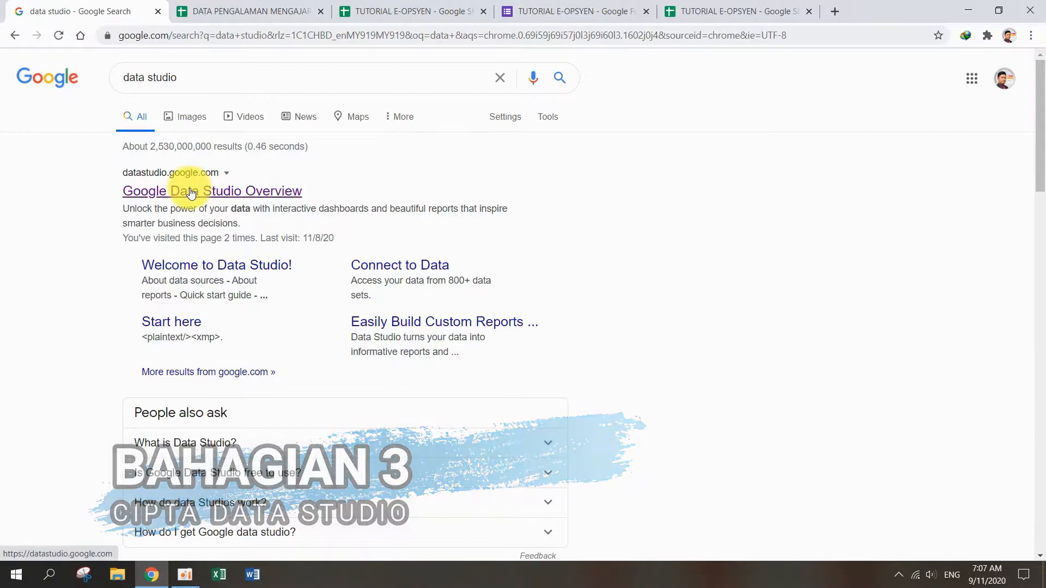
click(168, 194)
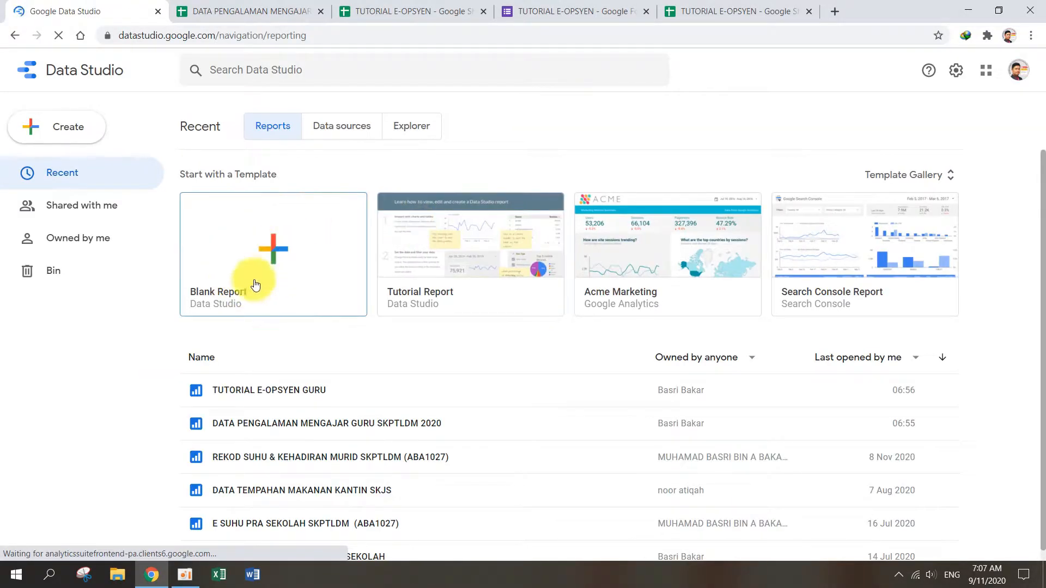
Step: Start a blank report with the Google Sheets connector and check the names of the response spreadsheet and form
click(287, 259)
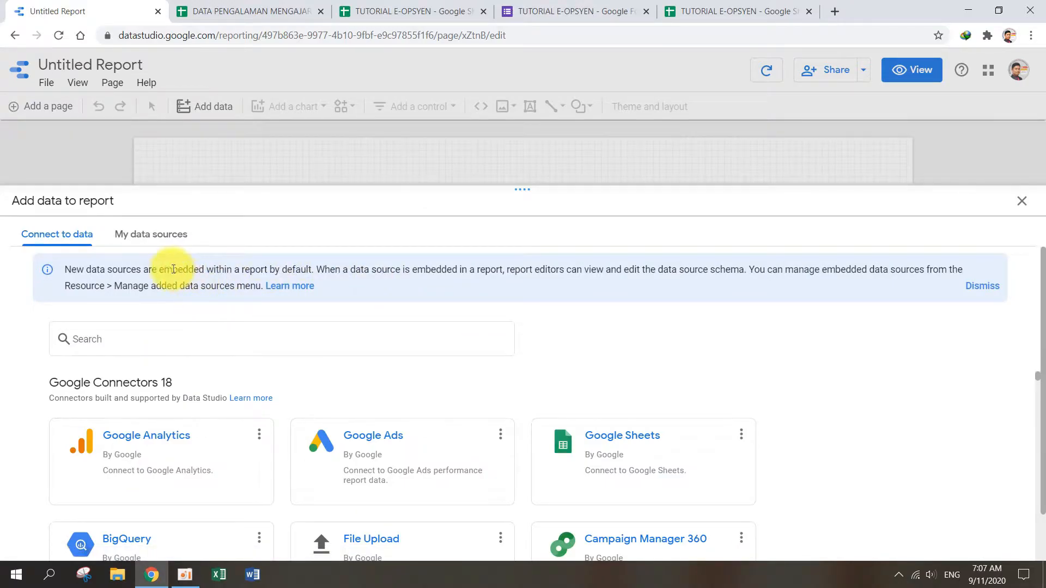
click(627, 442)
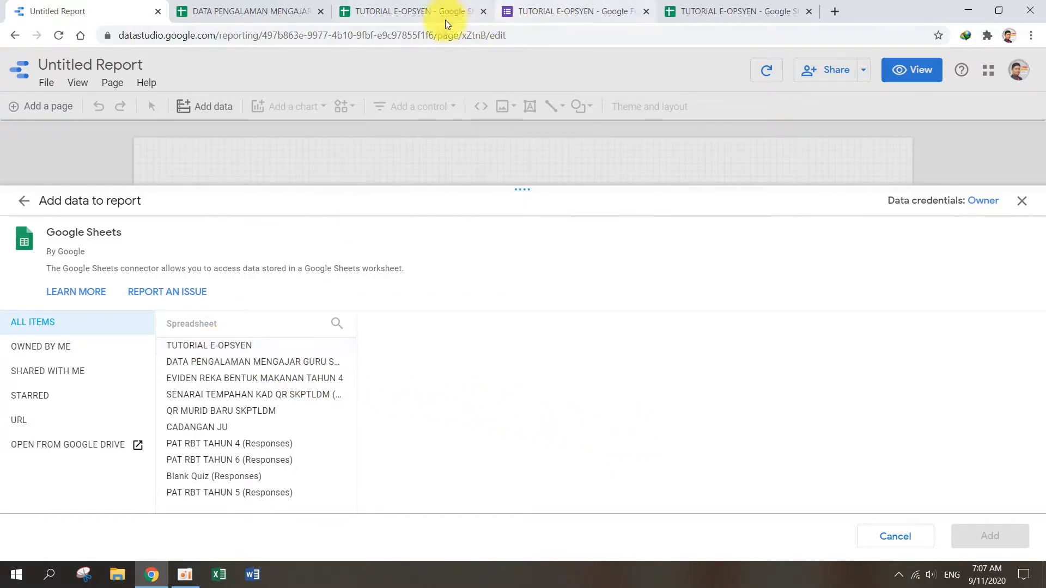
click(717, 16)
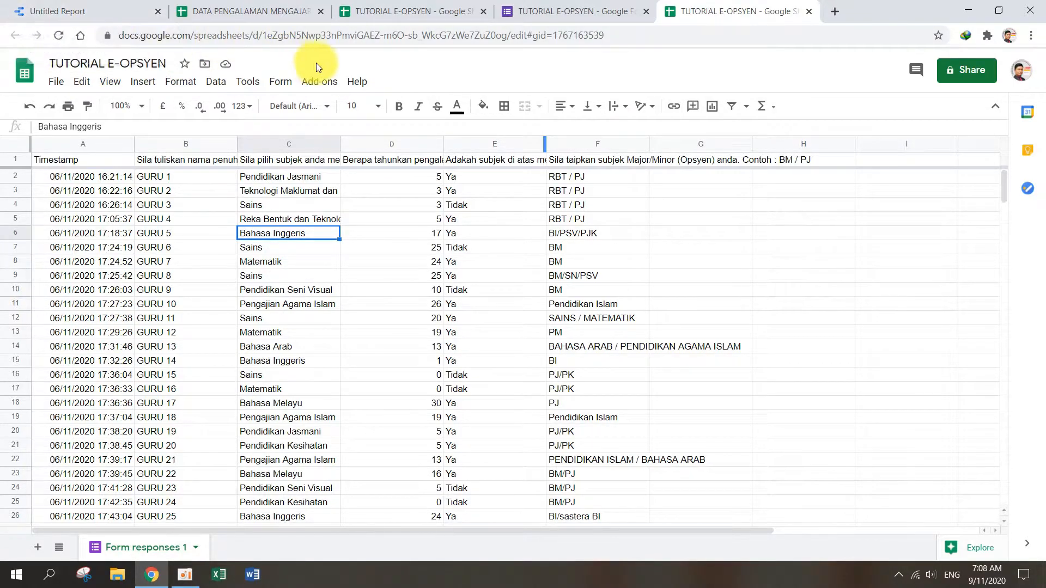
click(547, 14)
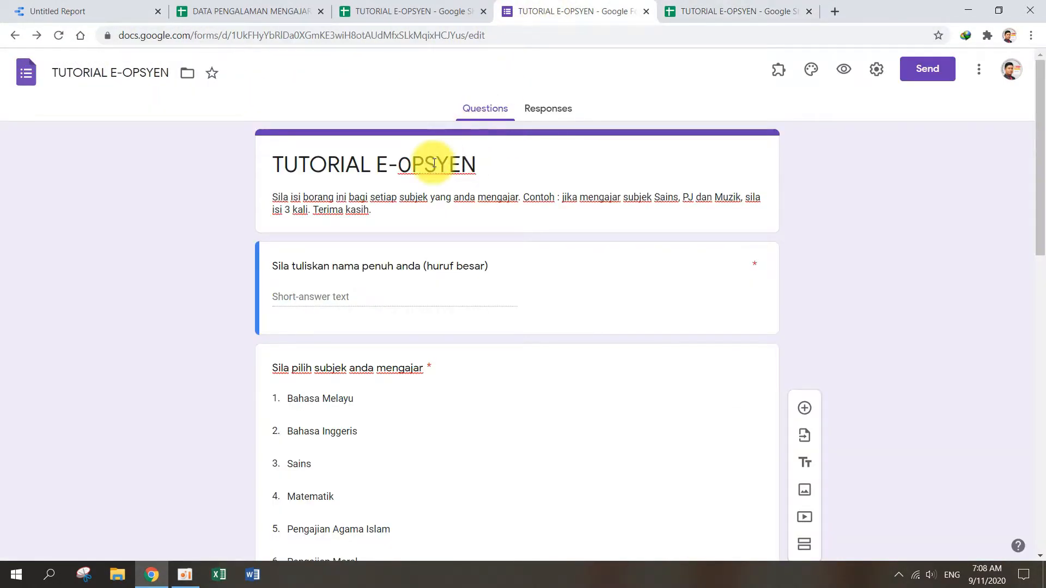
click(702, 11)
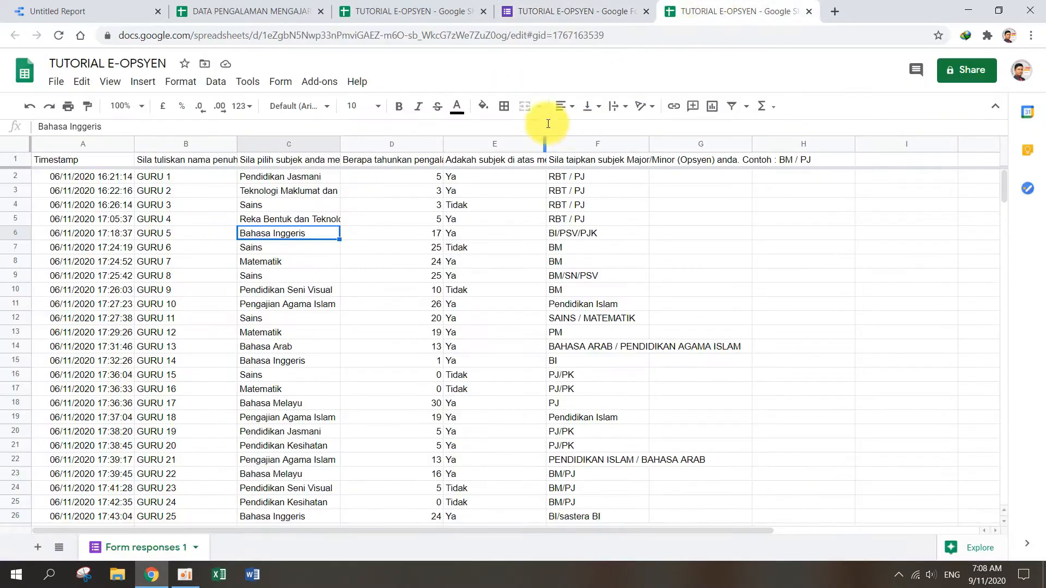
click(82, 4)
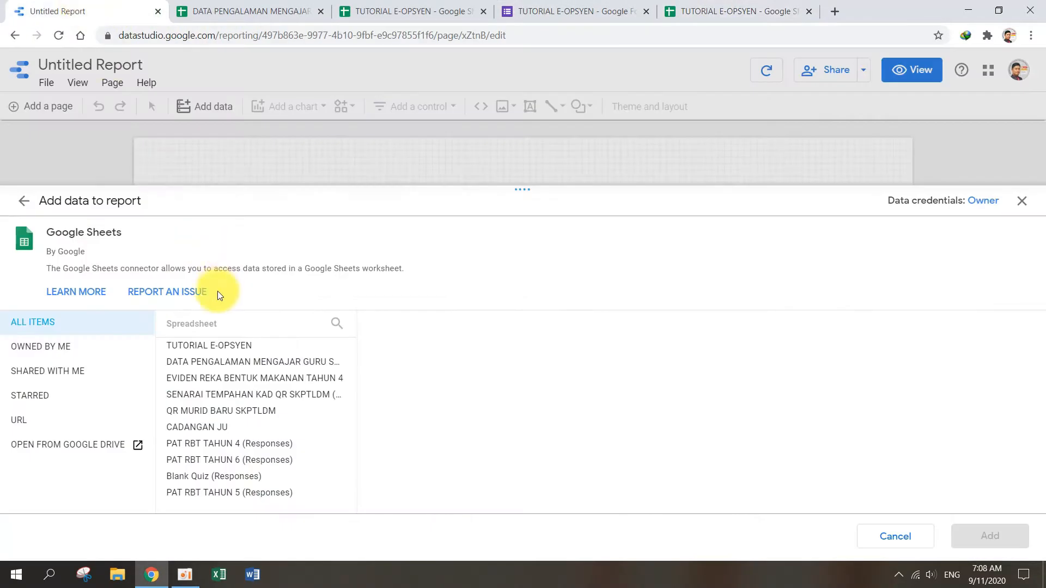
Step: Add the Form responses 1 worksheet of the TUTORIAL E-OPSYEN spreadsheet to the report as its data source
click(215, 346)
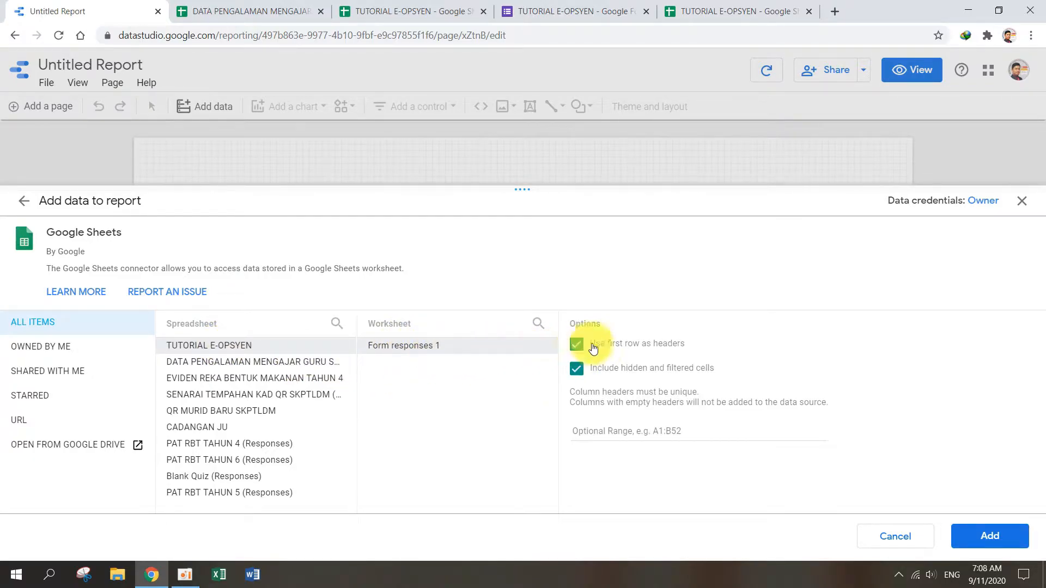
click(986, 536)
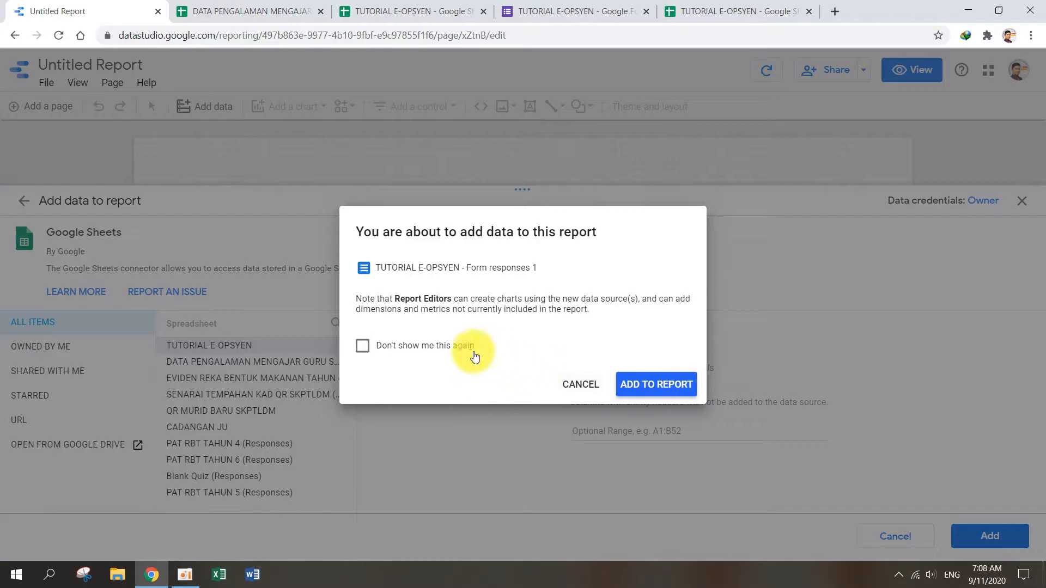
click(654, 388)
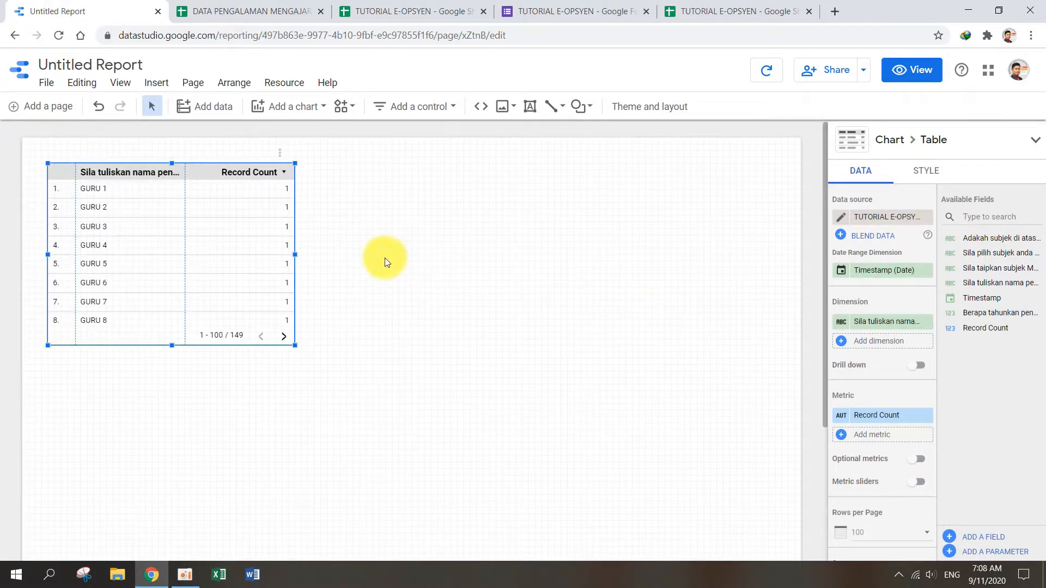
Step: Check the response columns in the TUTORIAL E-OPSYEN spreadsheet and set the report's canvas size to Screen (16:9) – Portrait
click(727, 15)
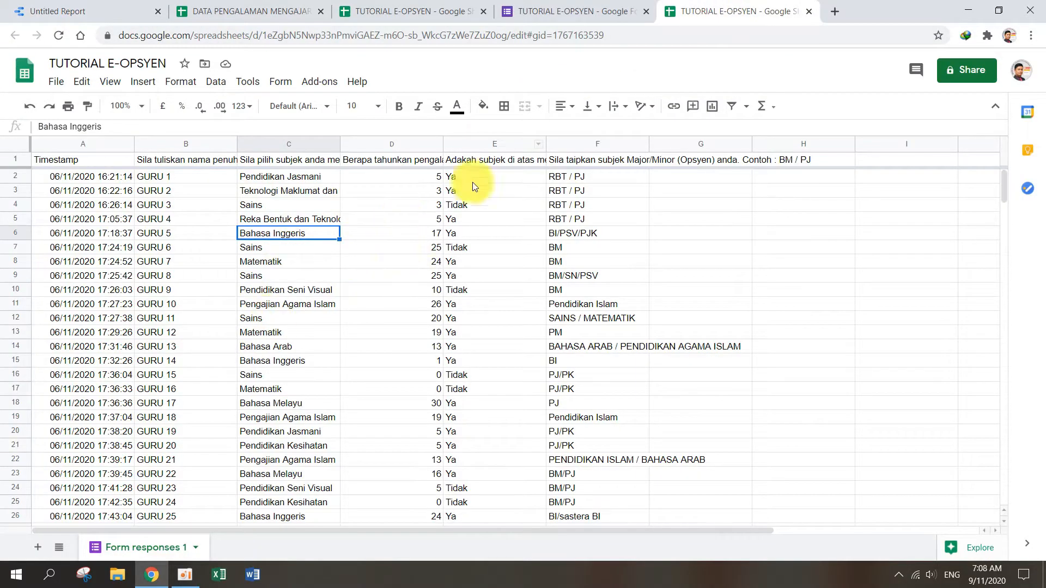
click(68, 11)
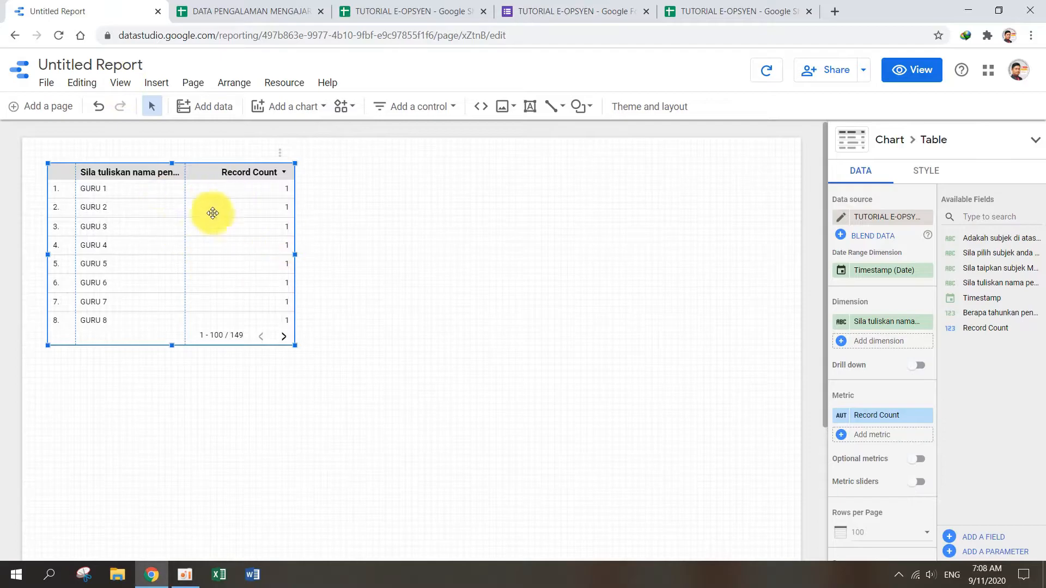
scroll(353, 346, down, 4)
scroll(353, 347, up, 4)
click(383, 344)
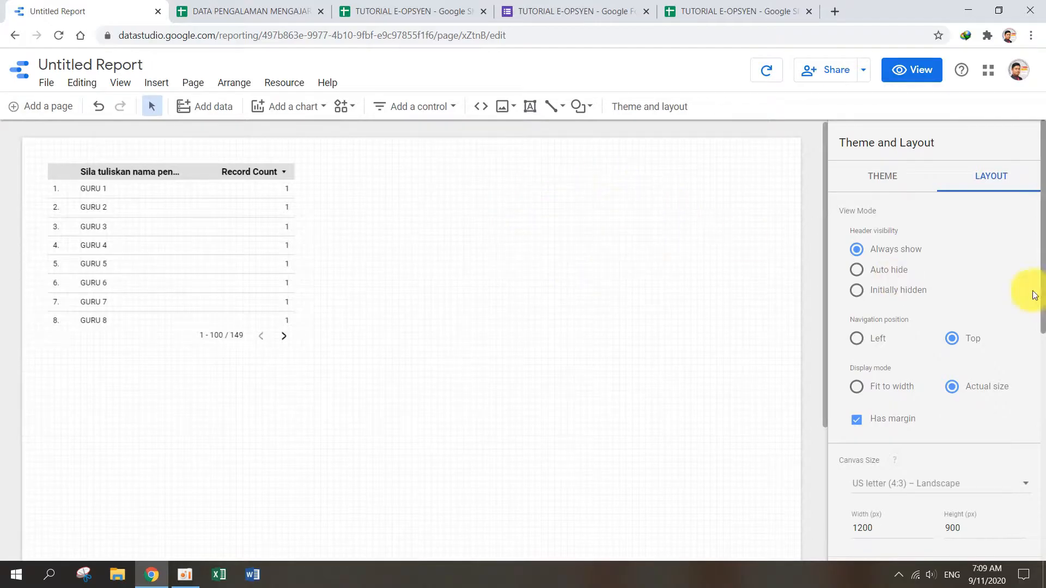
drag(1043, 280, 1034, 423)
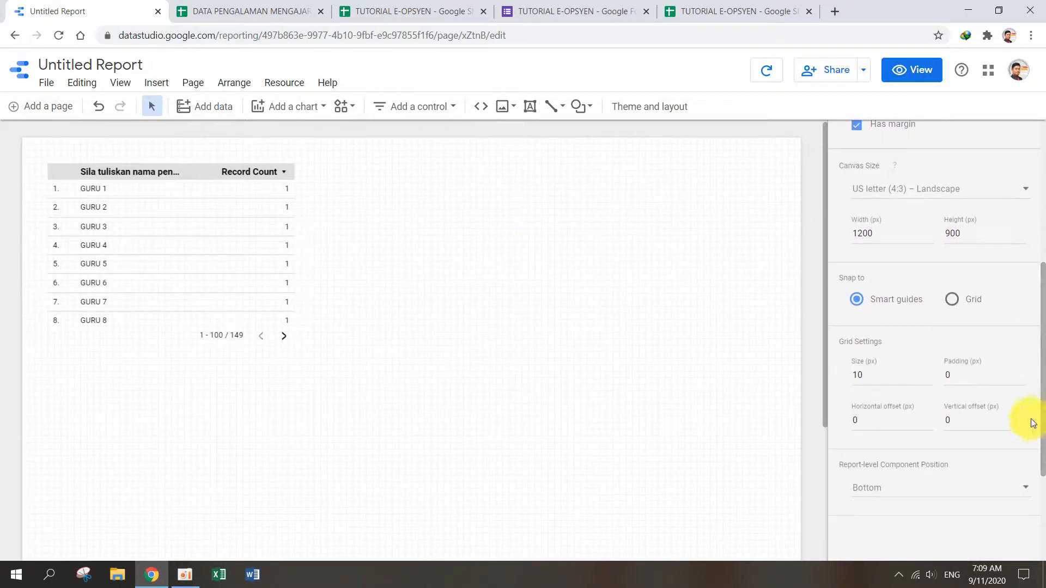
click(937, 183)
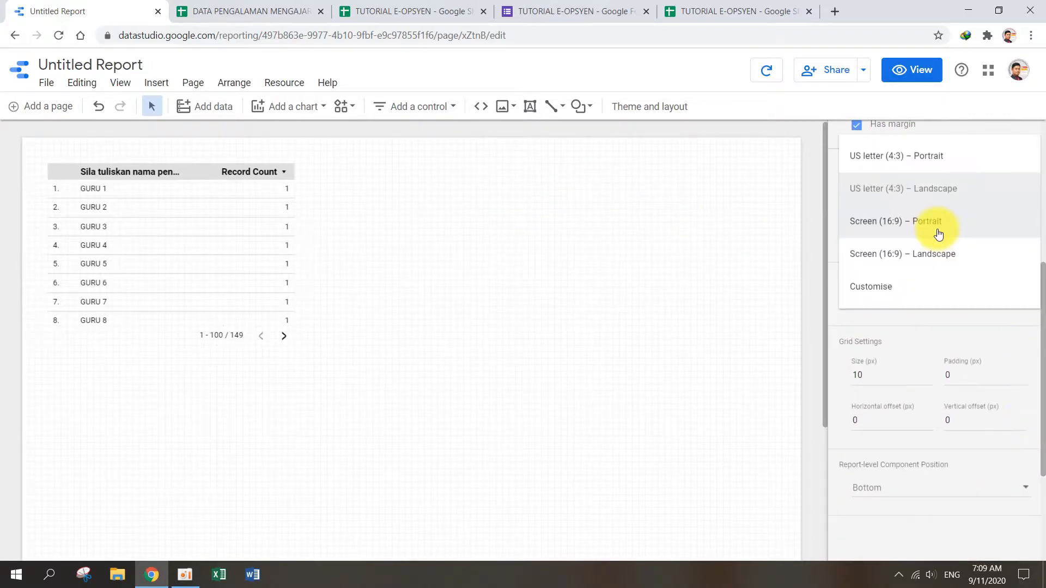
click(900, 223)
scroll(469, 311, down, 10)
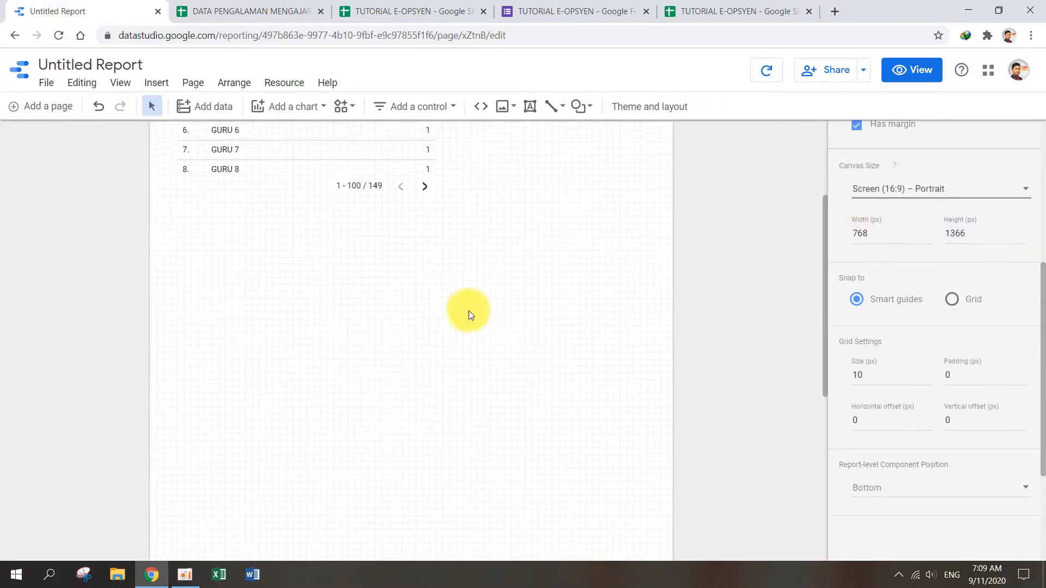
scroll(469, 315, up, 10)
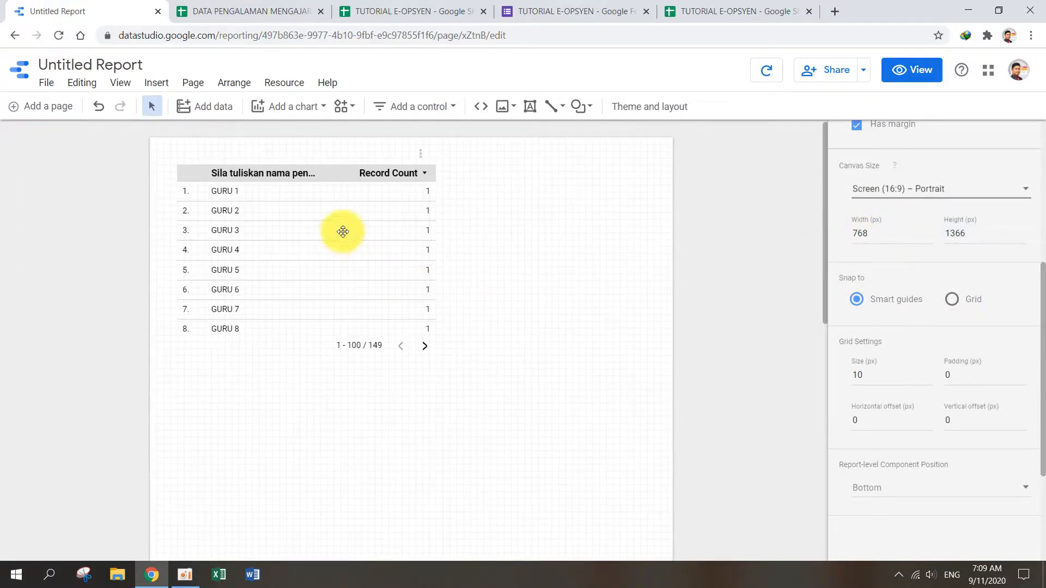
Step: Move the table lower on the page and review the finished TUTORIAL E-OPSYEN GURU report as a layout reference
click(341, 229)
drag(335, 166, 328, 256)
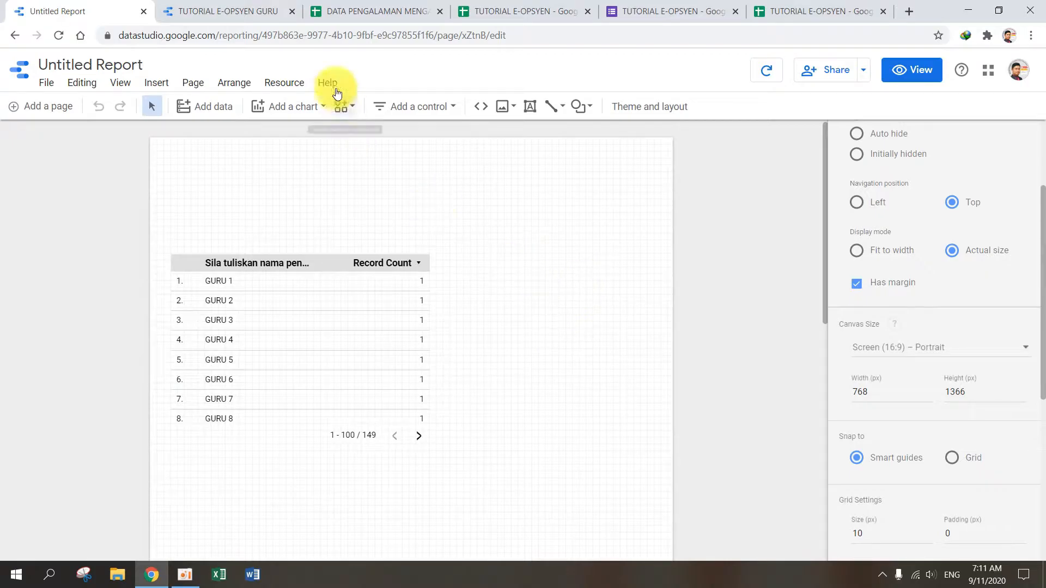
click(214, 12)
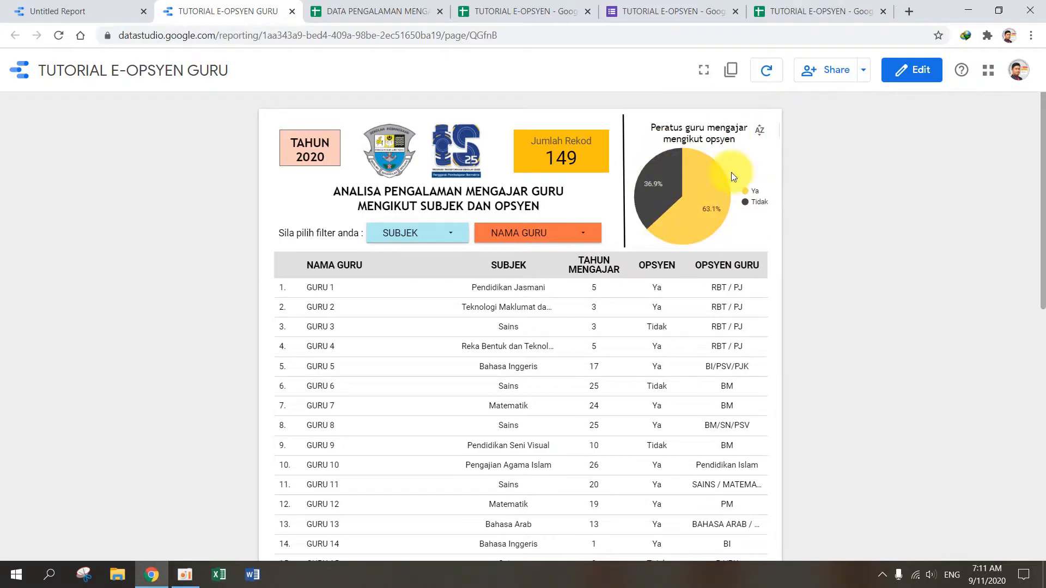
scroll(697, 245, down, 1)
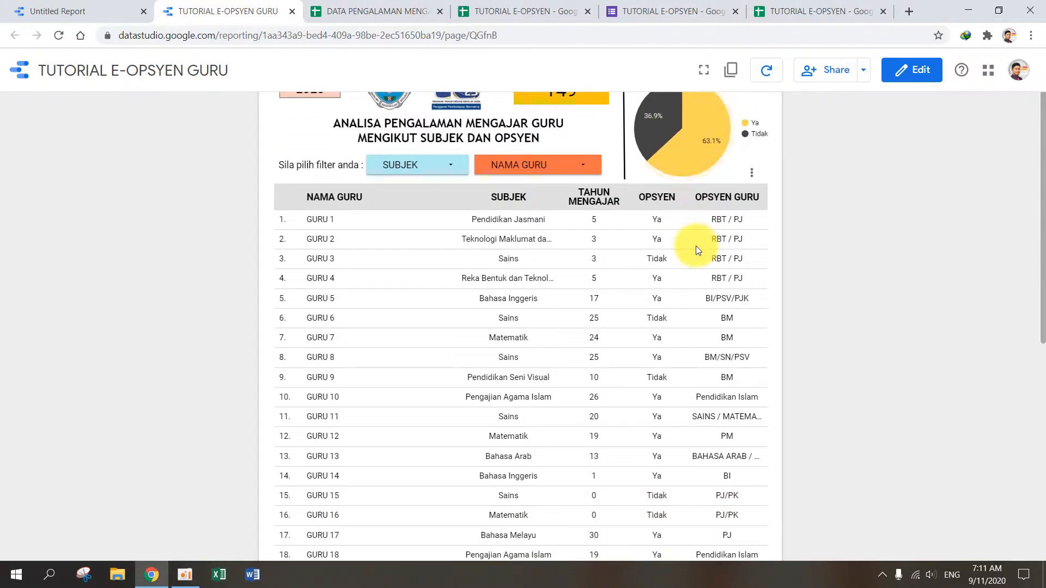
click(69, 11)
Step: Add the text title "ANALISA OPSYEN MENGIKUT SUBJEK GURU" in the free space above the table
click(530, 107)
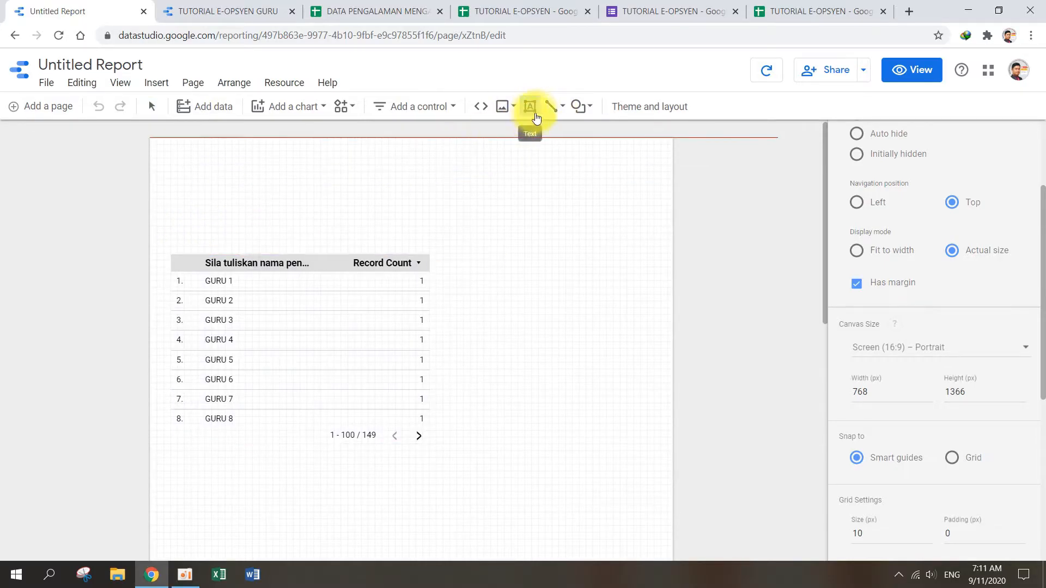
click(197, 180)
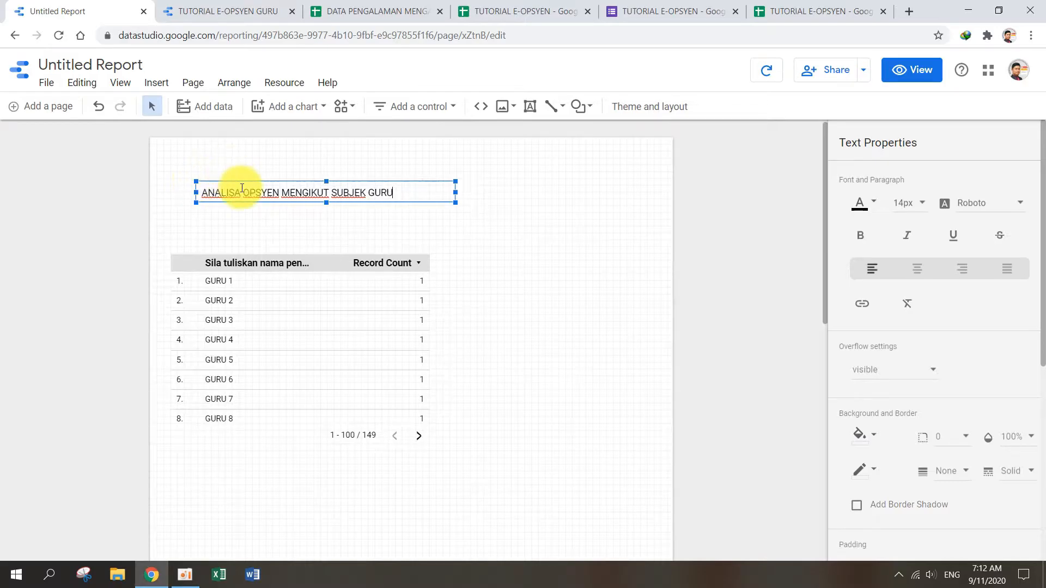
drag(248, 180, 231, 170)
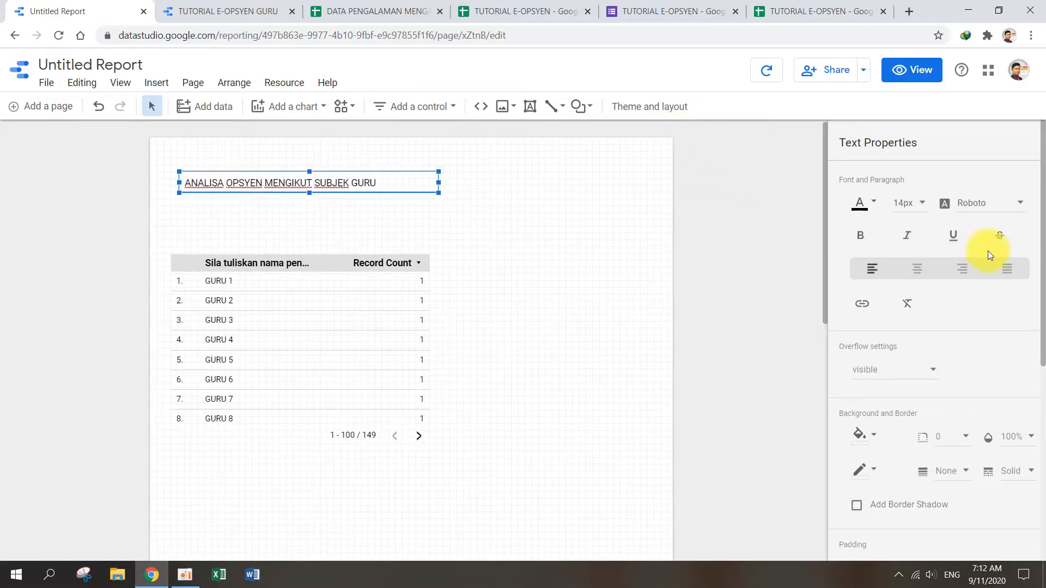
Step: Format the report title in 18px bold Trebuchet
click(917, 202)
click(911, 283)
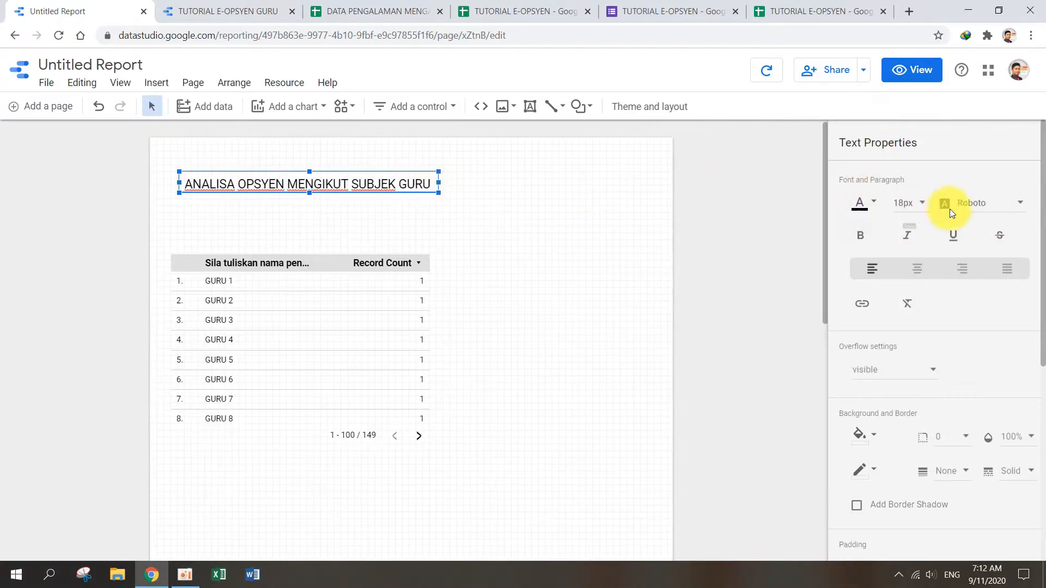
click(1009, 207)
scroll(1002, 228, down, 3)
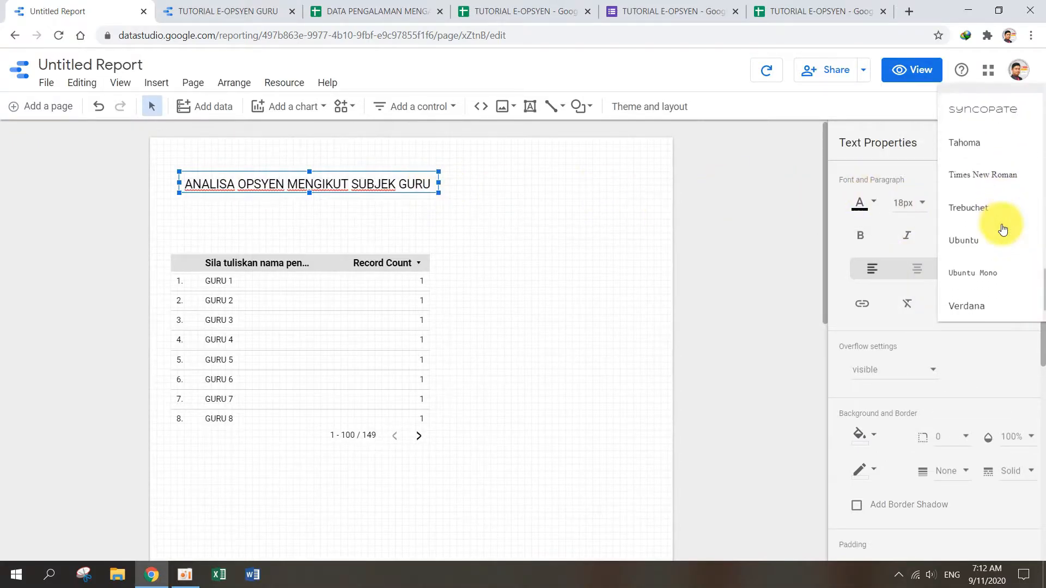
click(991, 207)
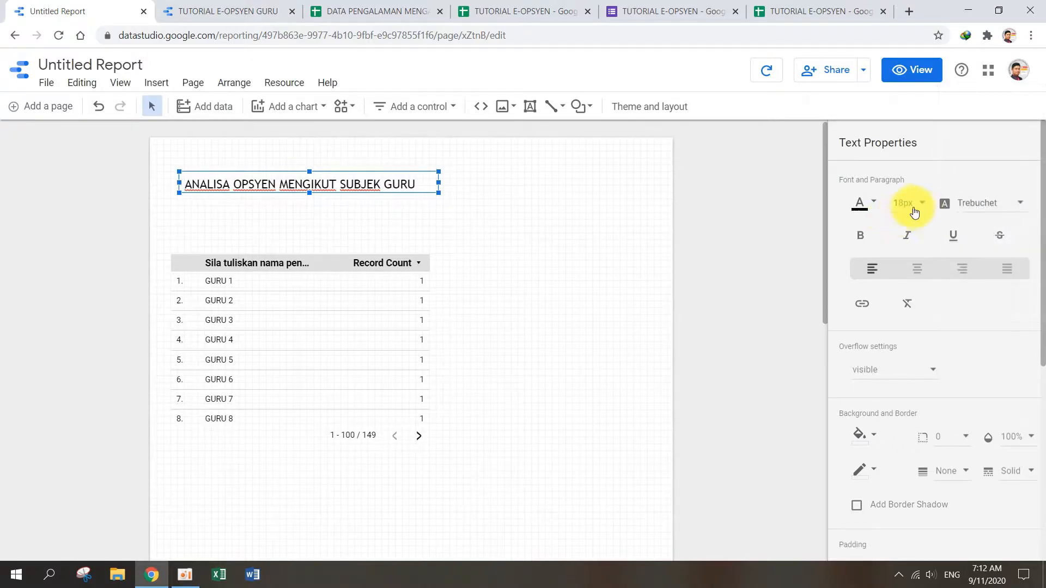
click(862, 247)
click(504, 269)
click(400, 185)
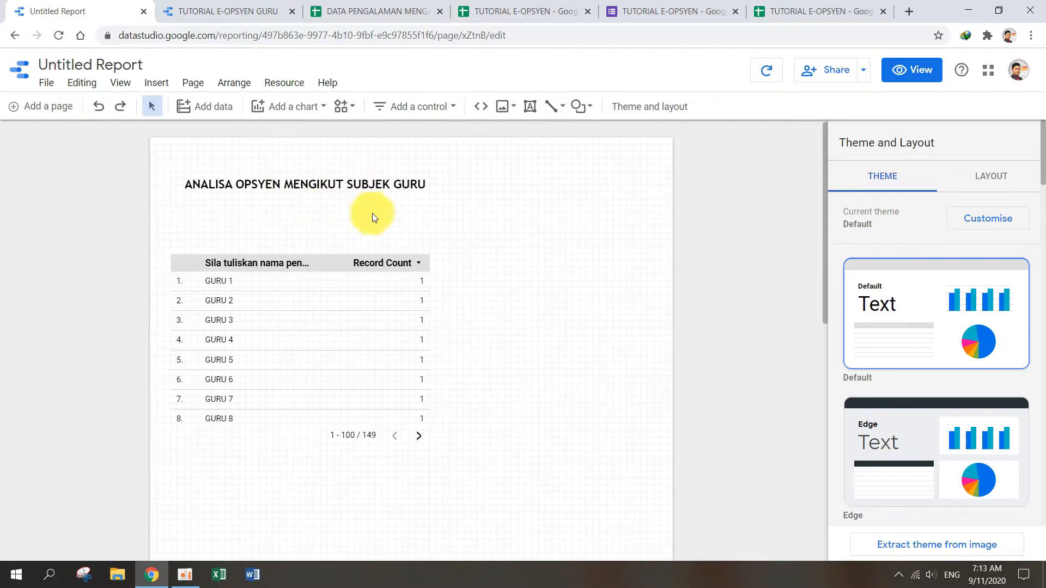
Step: Move the table closer to the title, narrow its row-number column and rename the teacher name dimension as NAMA GURU
mouse_move(313, 257)
mouse_down()
mouse_move(311, 235)
mouse_move(308, 246)
mouse_up()
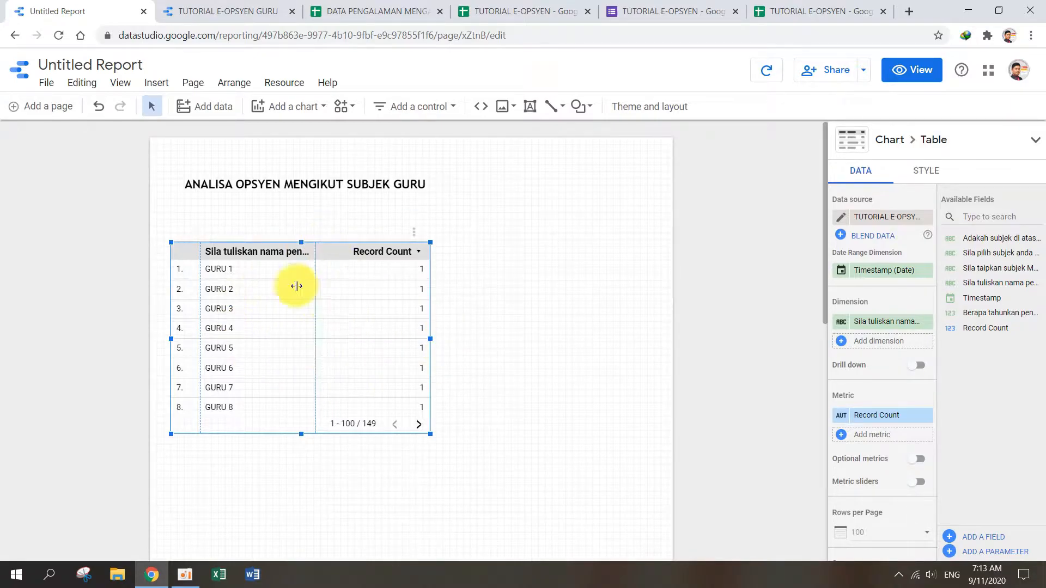
drag(200, 301, 195, 309)
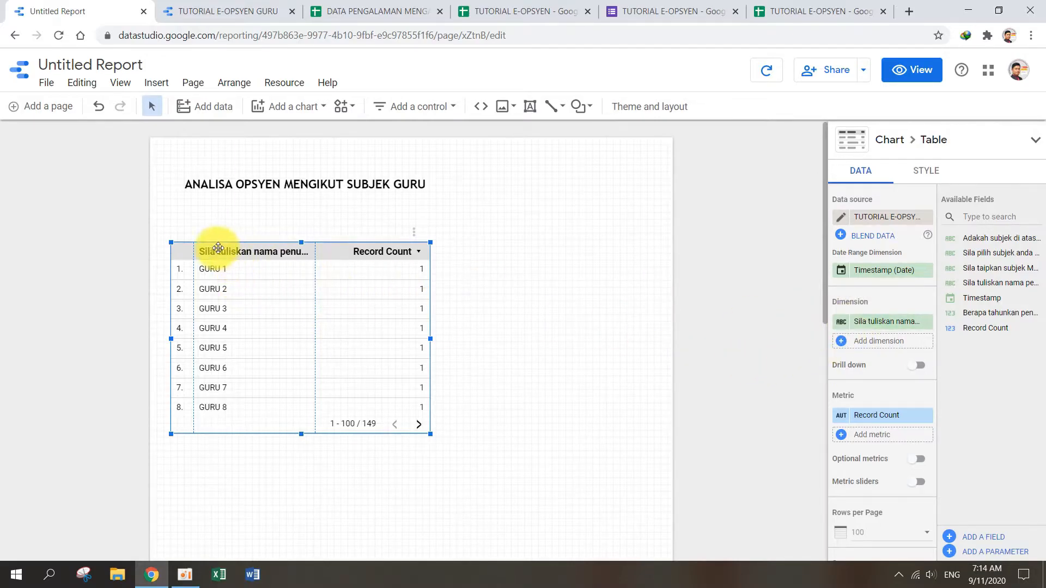
click(843, 324)
text(NAMA GURU)
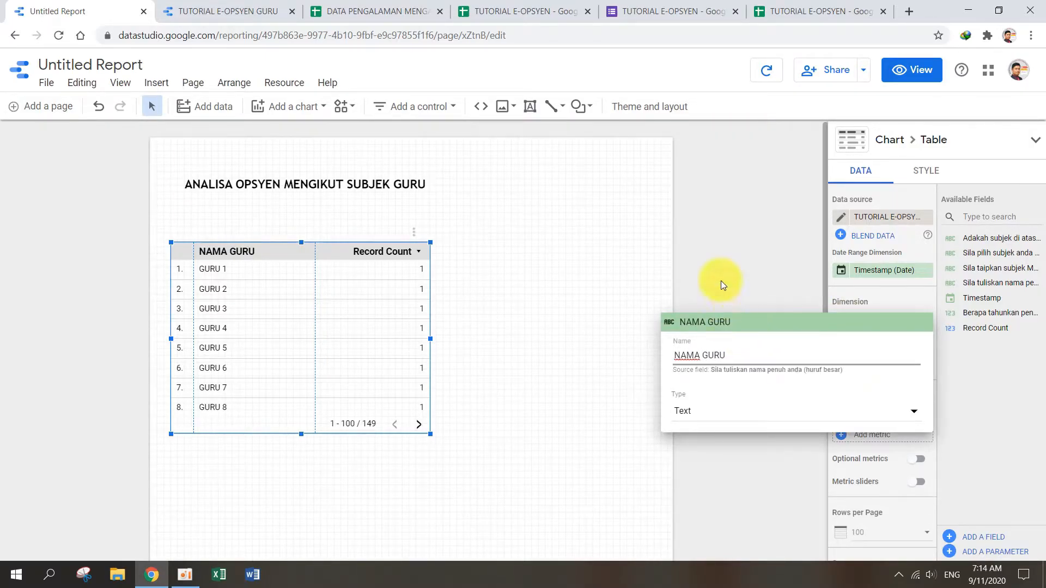
click(720, 259)
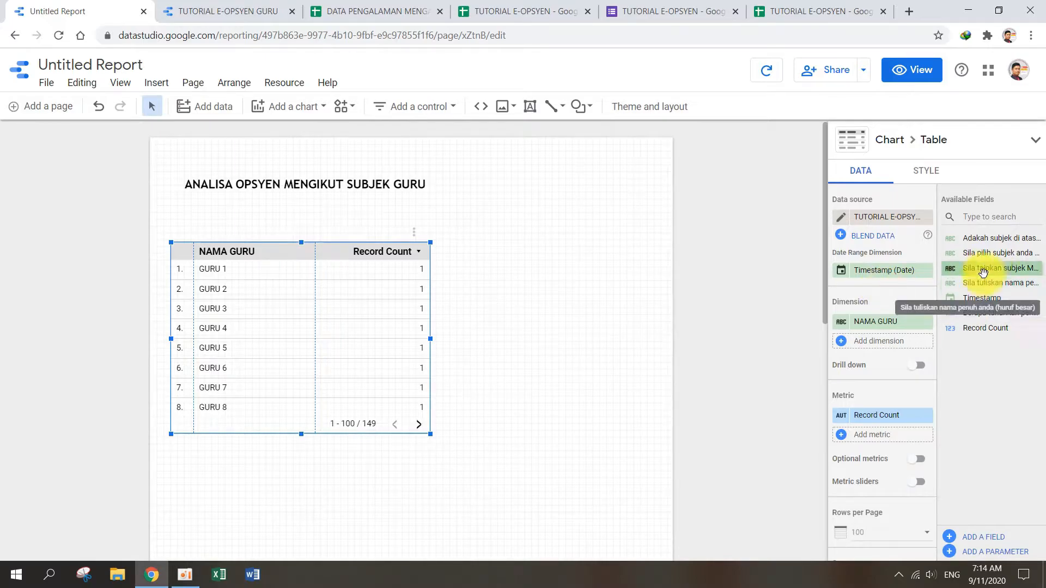
Step: Add the "Sila pilih subjek anda mengajar" field as the second dimension and widen the table to nearly the full page width
drag(996, 257, 893, 346)
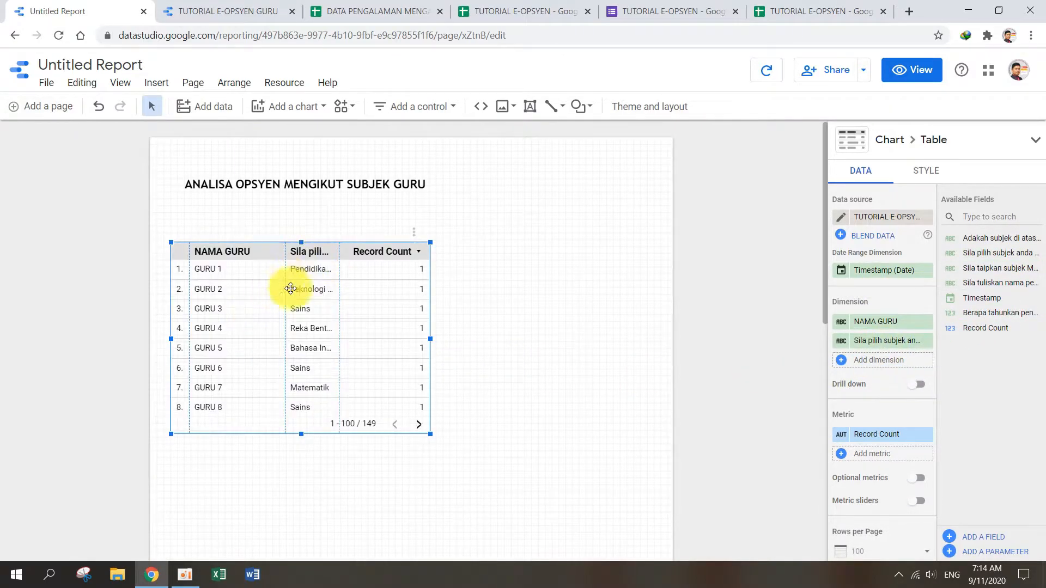
drag(430, 337, 659, 338)
drag(385, 320, 318, 321)
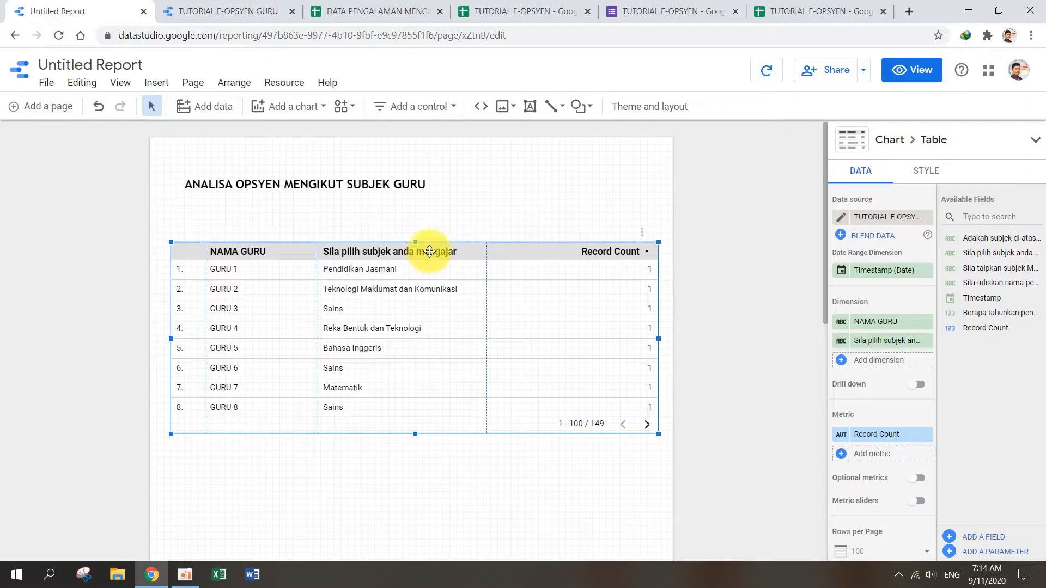
Step: Rename the taught-subject dimension as SUBJEK and narrow its column
click(842, 343)
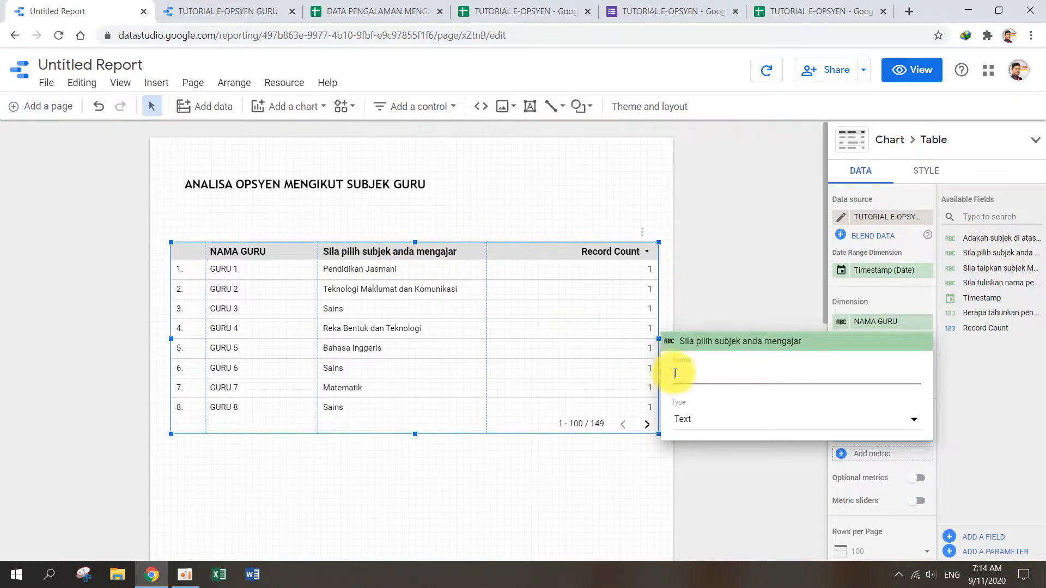
text(SUBJEK)
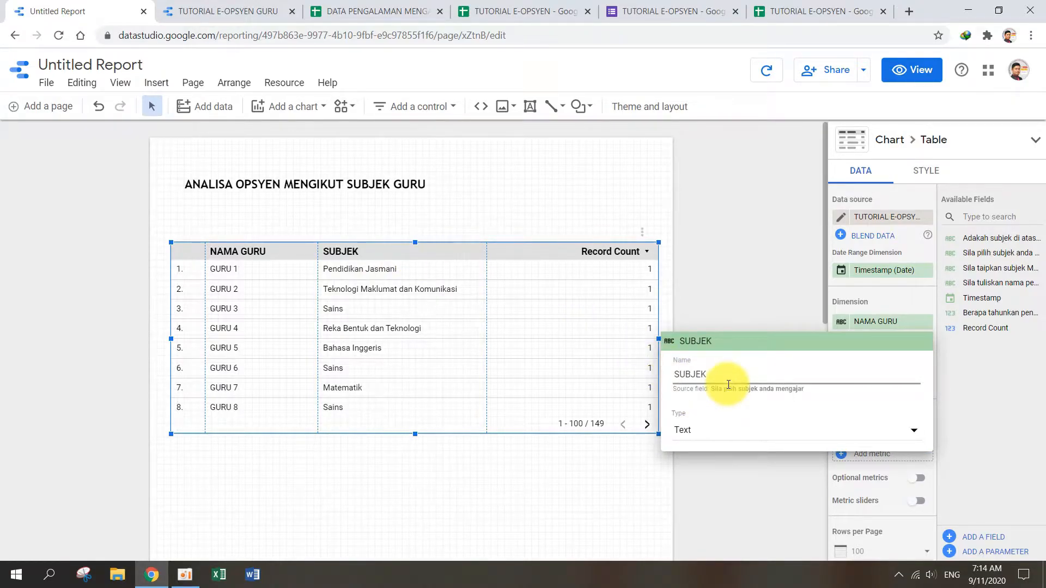
click(715, 286)
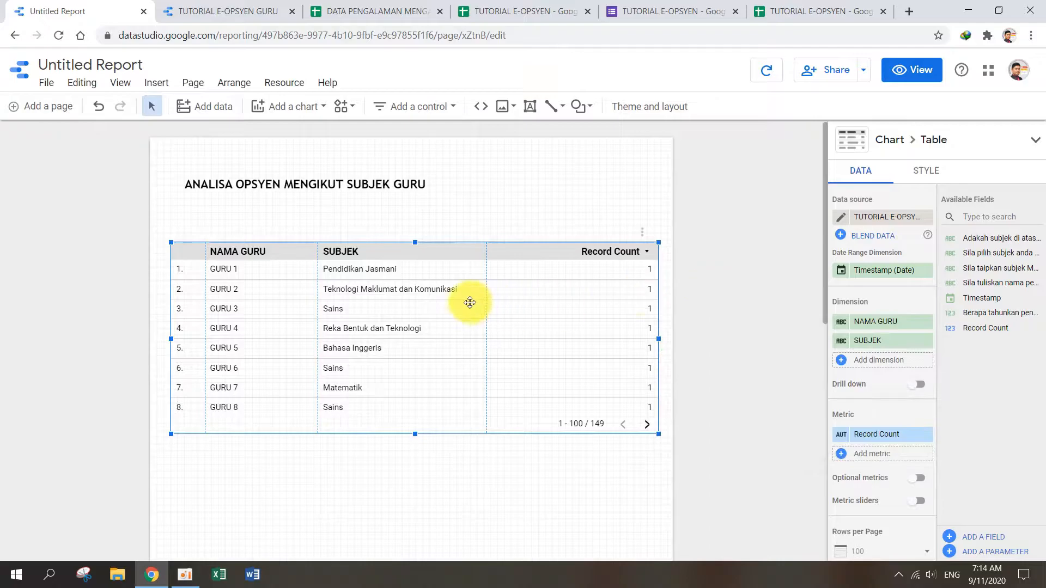
drag(485, 299, 444, 301)
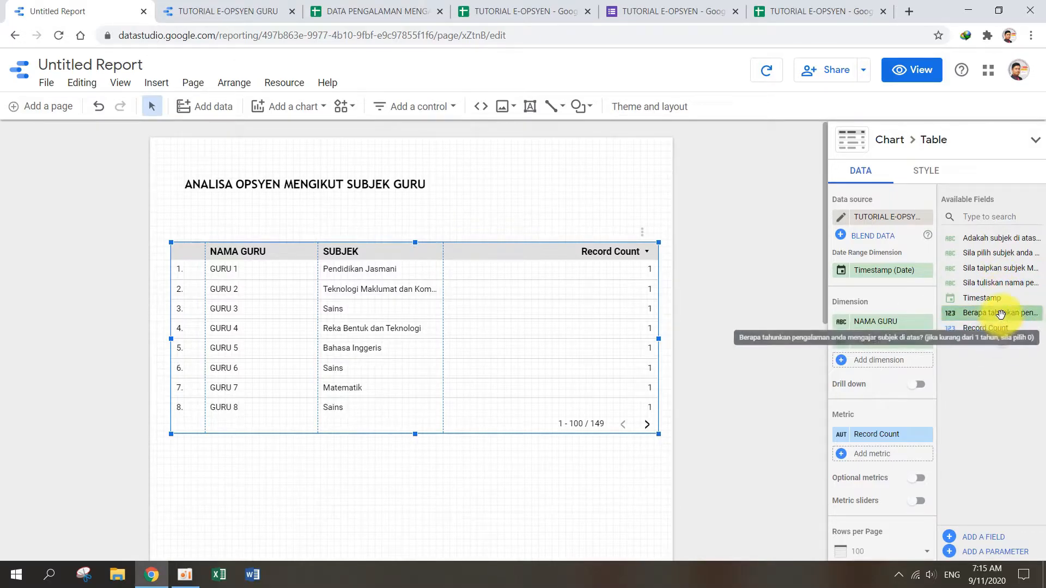
Step: Add the "Berapa tahunkan pengalaman anda mengajar" field as the third dimension and rename it as TAHUN MENGAJAR
drag(1000, 315, 896, 354)
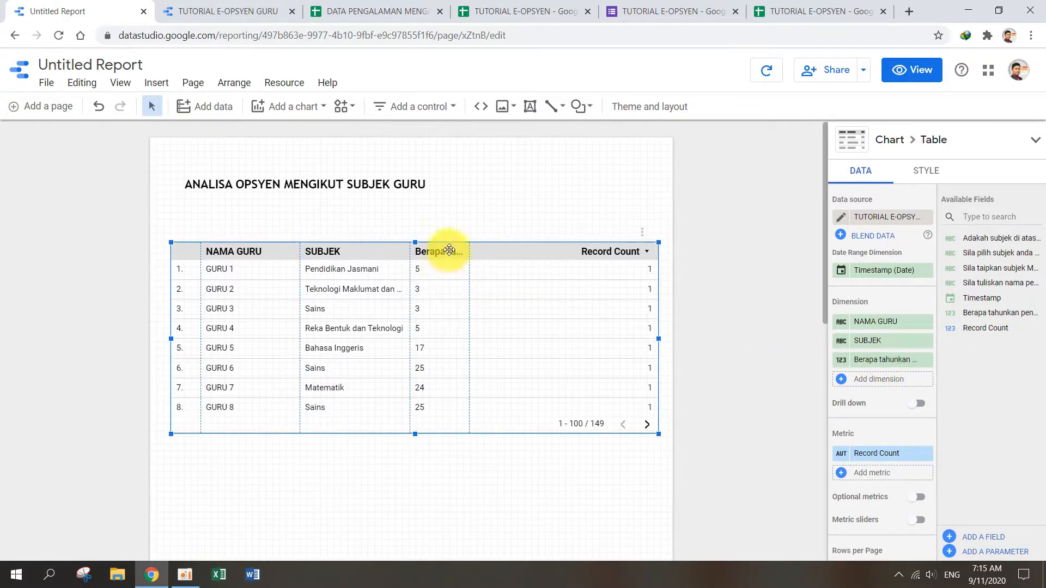
click(841, 359)
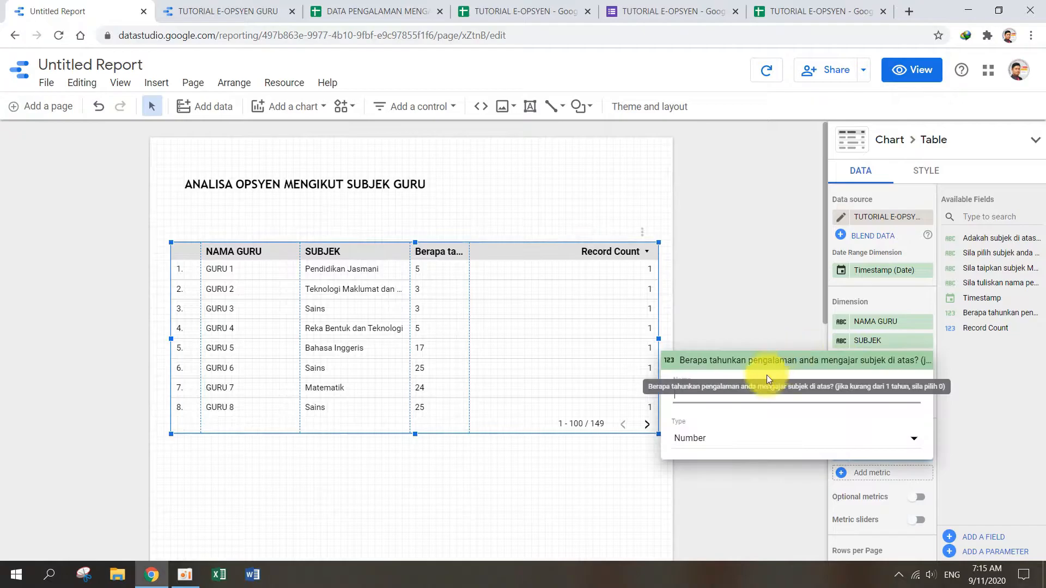
text(PENGALAMAN MENGAJAR)
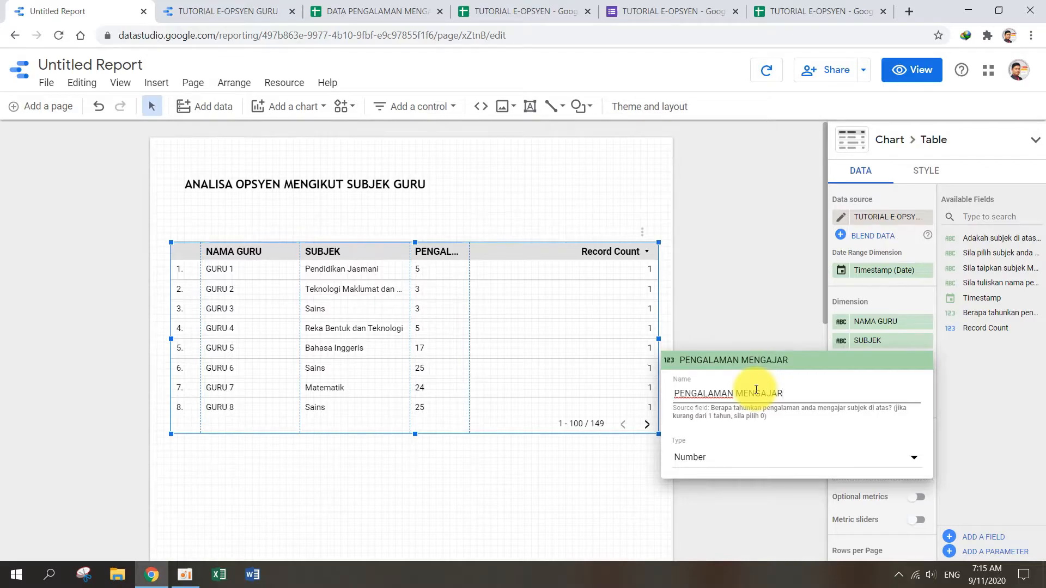
double_click(725, 394)
text(TAHUN)
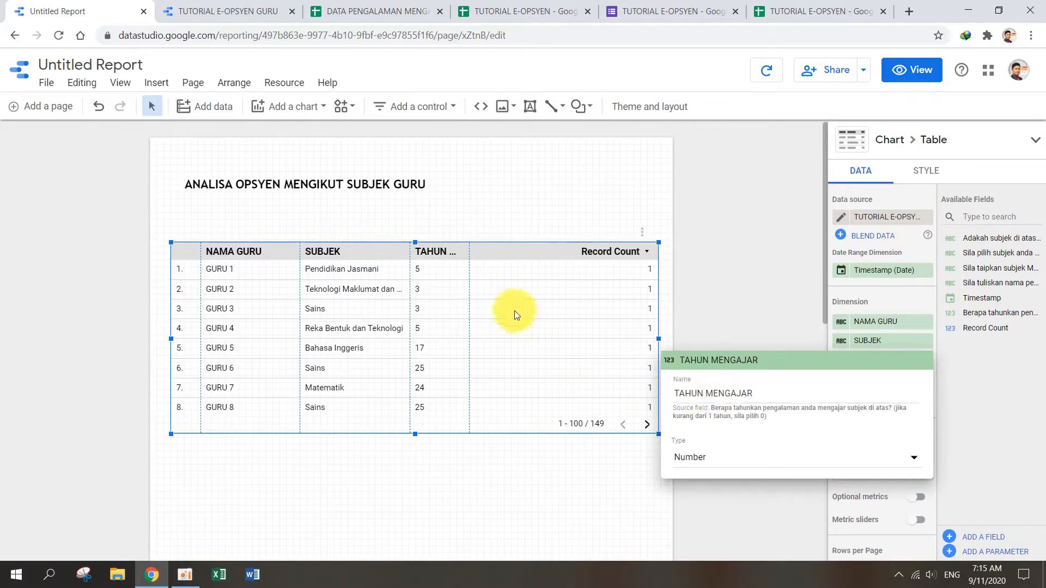
click(515, 315)
Step: Keep the TAHUN MENGAJAR column narrow and turn on text wrapping for the table header
drag(470, 270, 553, 270)
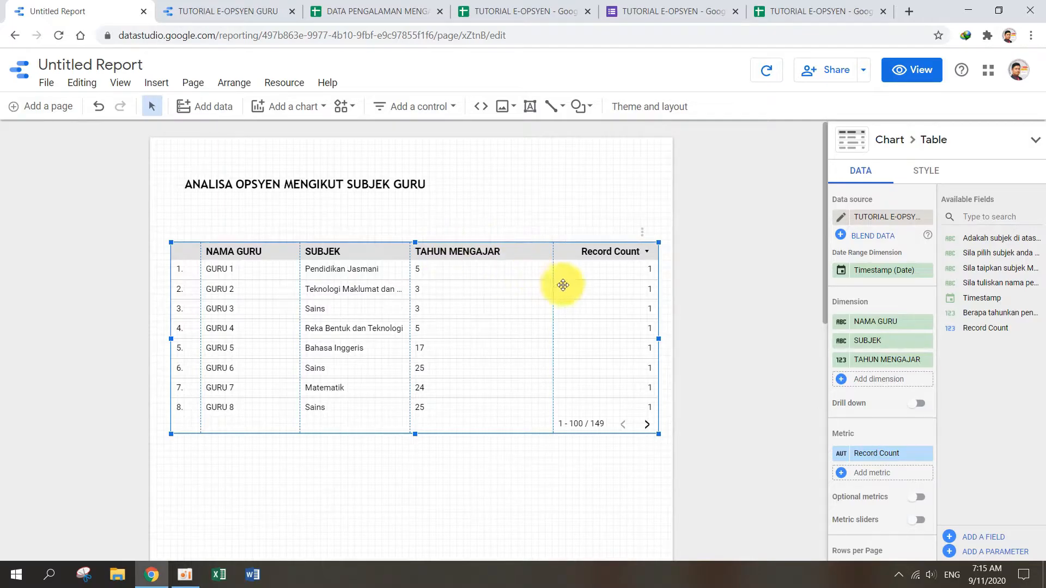
drag(553, 270, 472, 275)
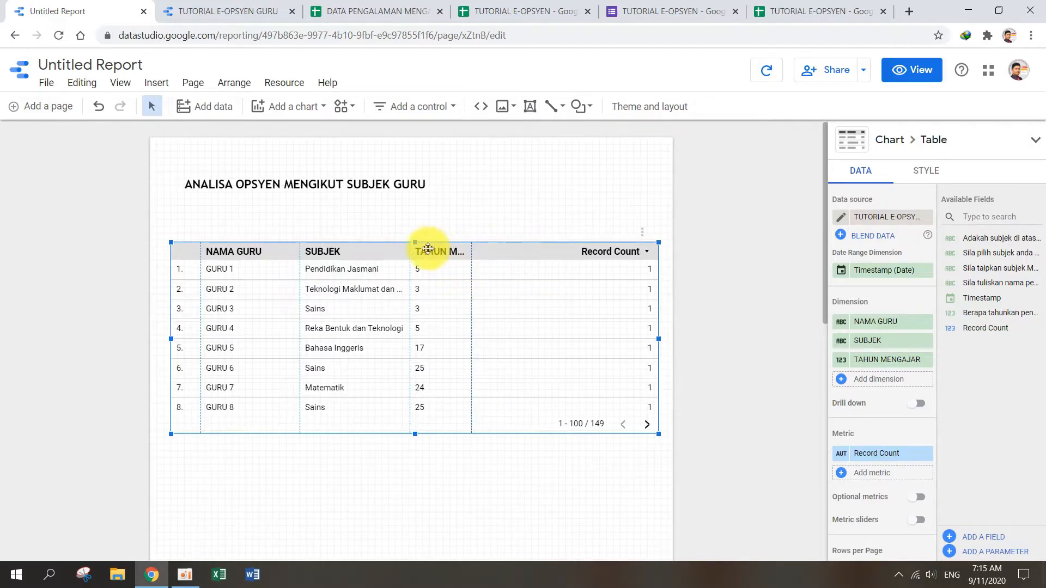
click(931, 174)
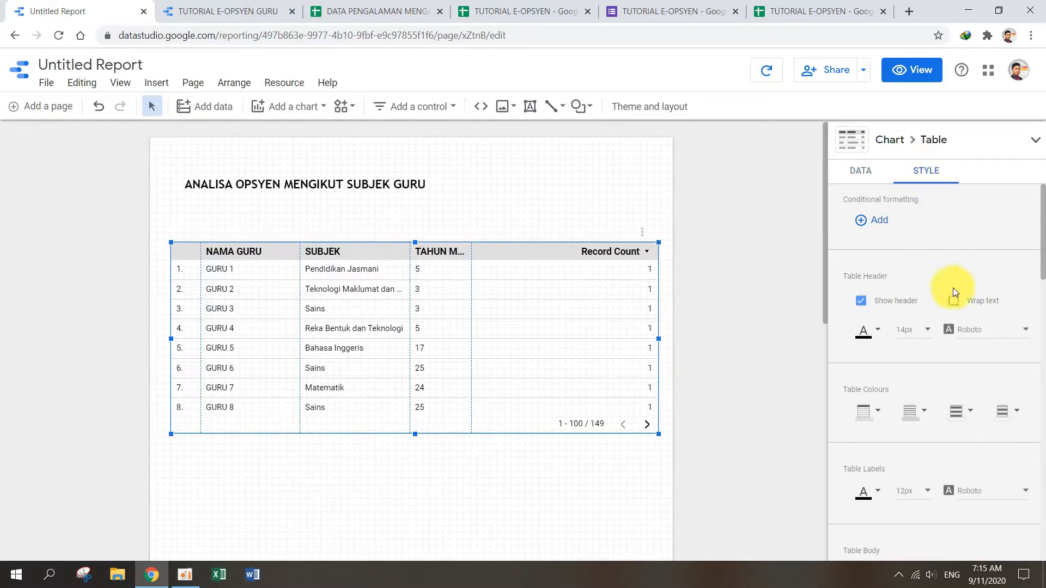
click(953, 302)
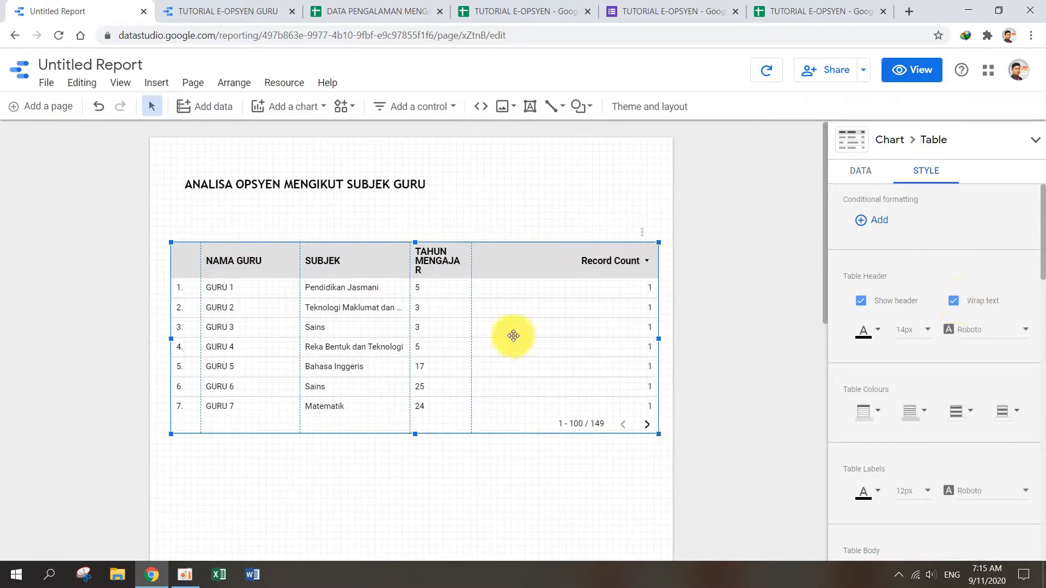
Step: Widen the TAHUN MENGAJAR column slightly, left-align the NAMA GURU column and centre the SUBJEK and TAHUN MENGAJAR columns
drag(472, 279, 477, 280)
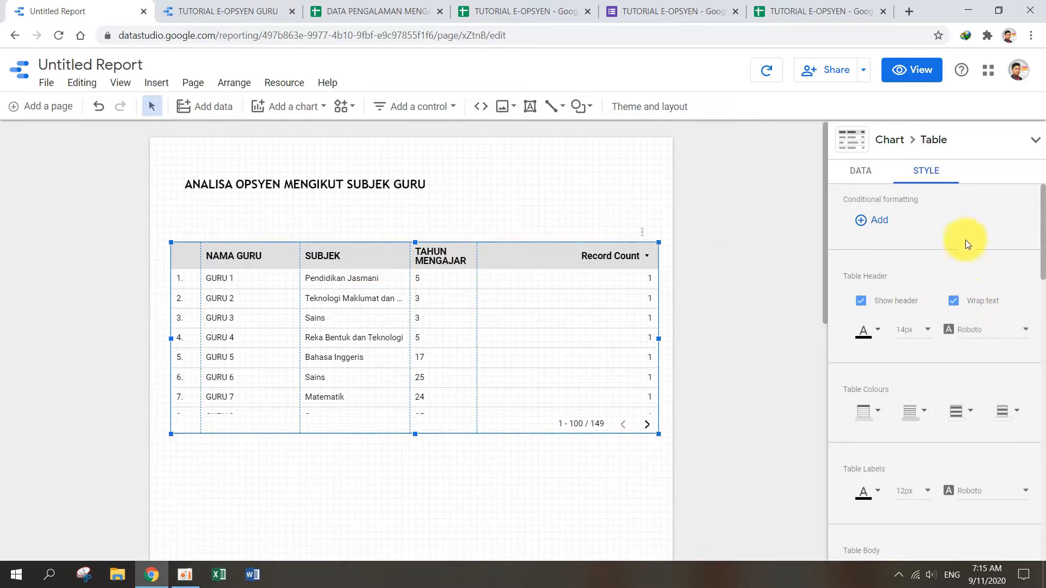
scroll(936, 289, down, 10)
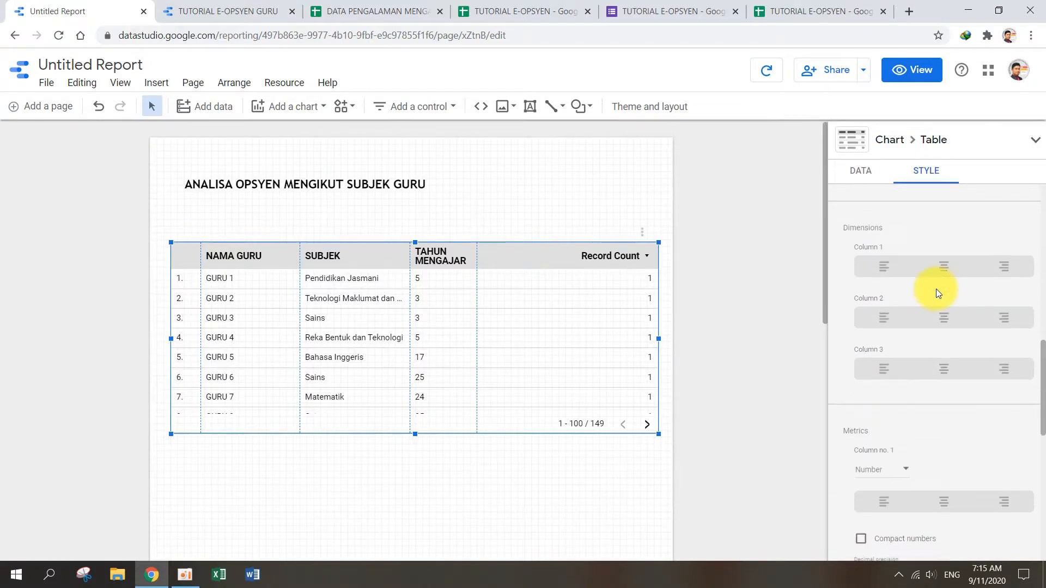
click(942, 270)
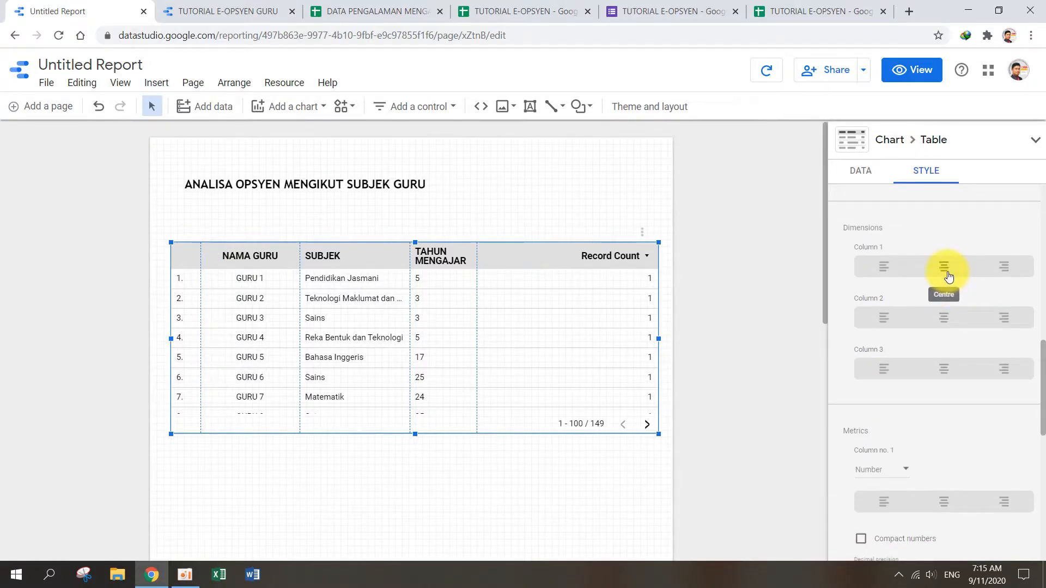
click(884, 268)
click(945, 321)
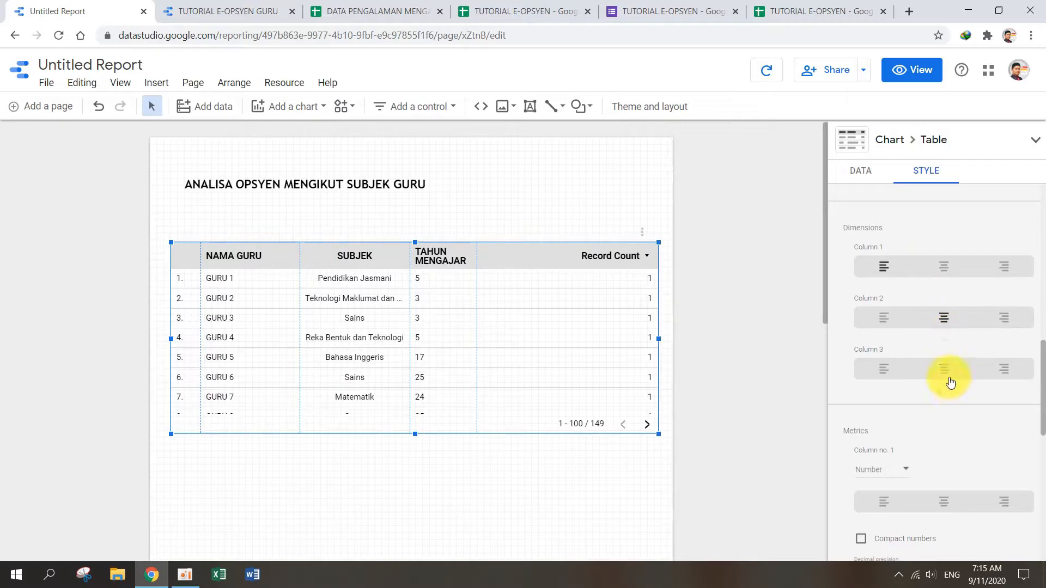
click(946, 381)
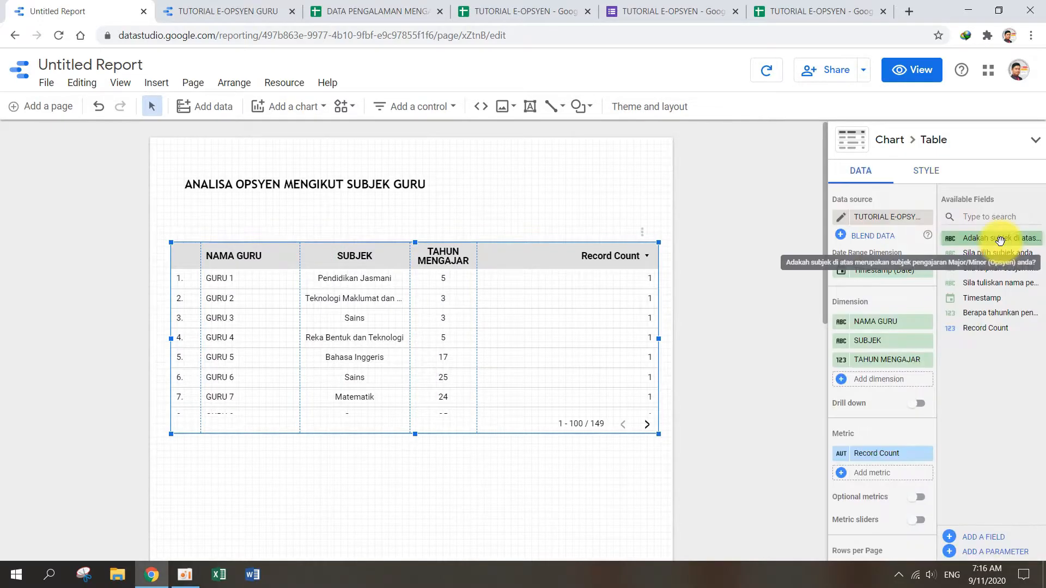
Step: Add the "Adakah subjek di atas merupakan subjek pengajaran Major/Minor (Opsyen) anda?" field as the fourth dimension and rename it as OPSYEN?
drag(1000, 240, 895, 376)
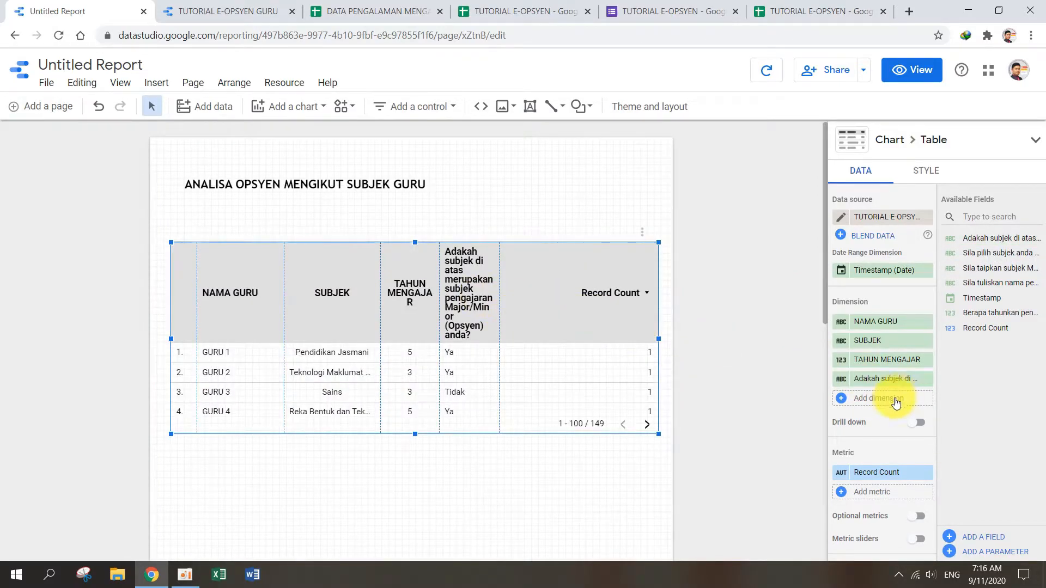
click(841, 378)
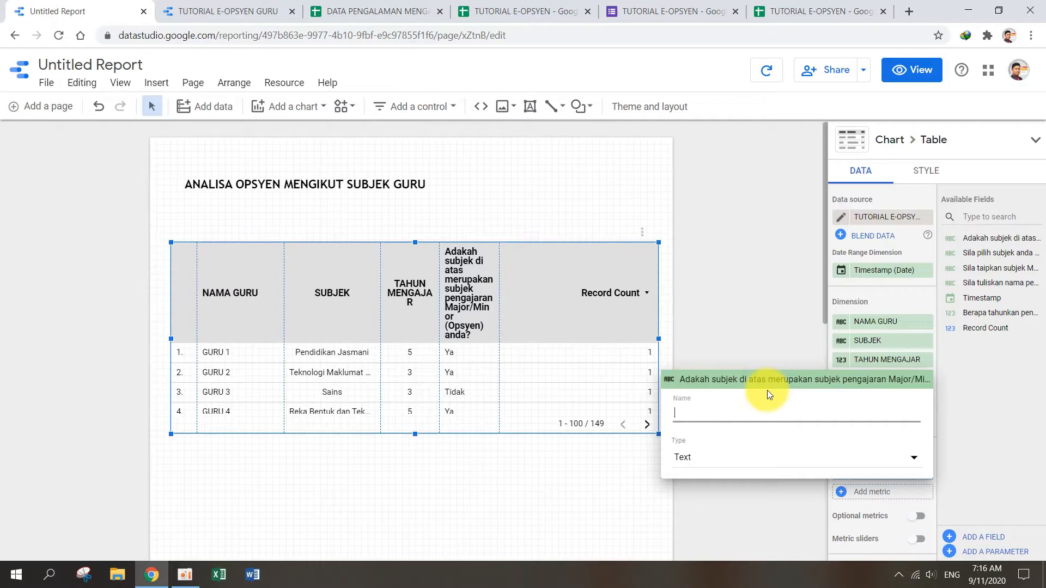
text(OPSYEN?)
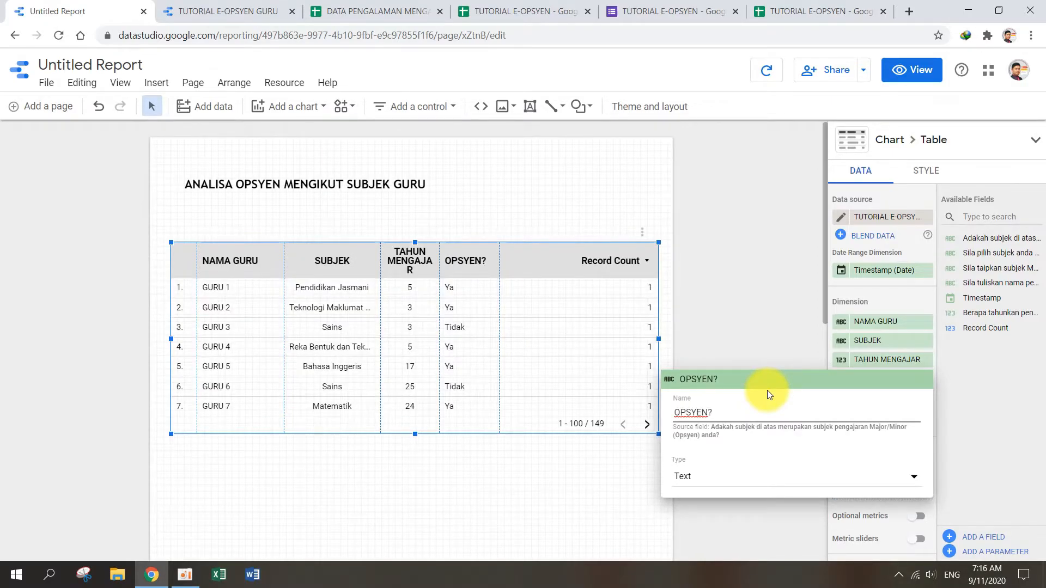
click(744, 306)
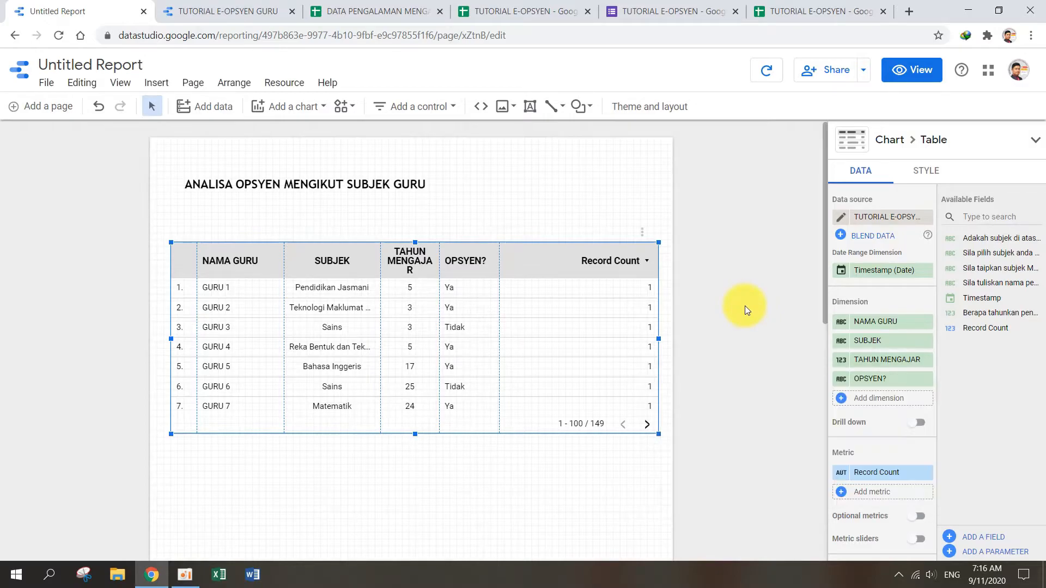
Step: Widen the TAHUN MENGAJAR column slightly and remove the Record Count metric from the table
drag(439, 277, 444, 273)
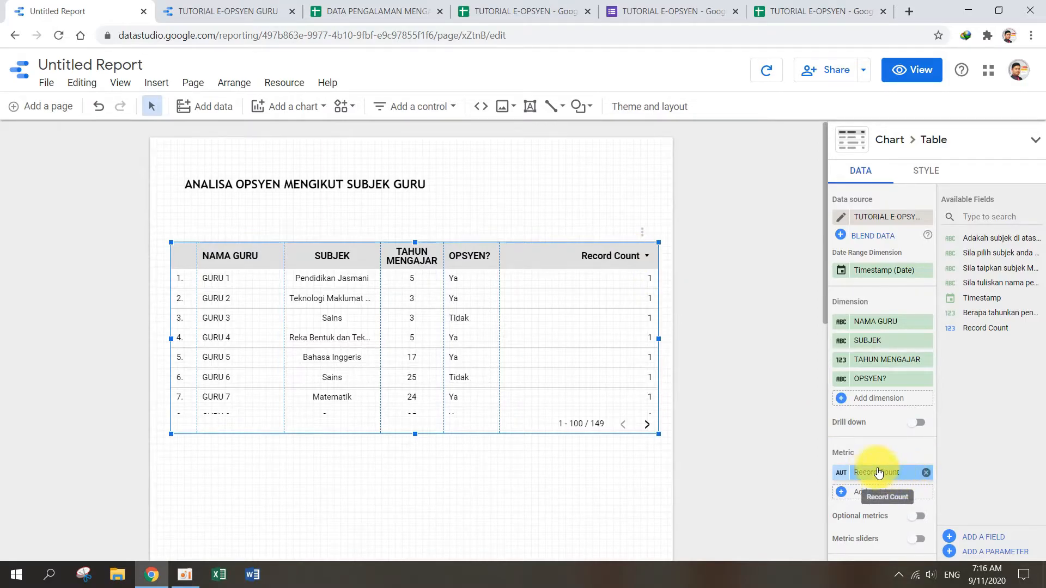
click(926, 473)
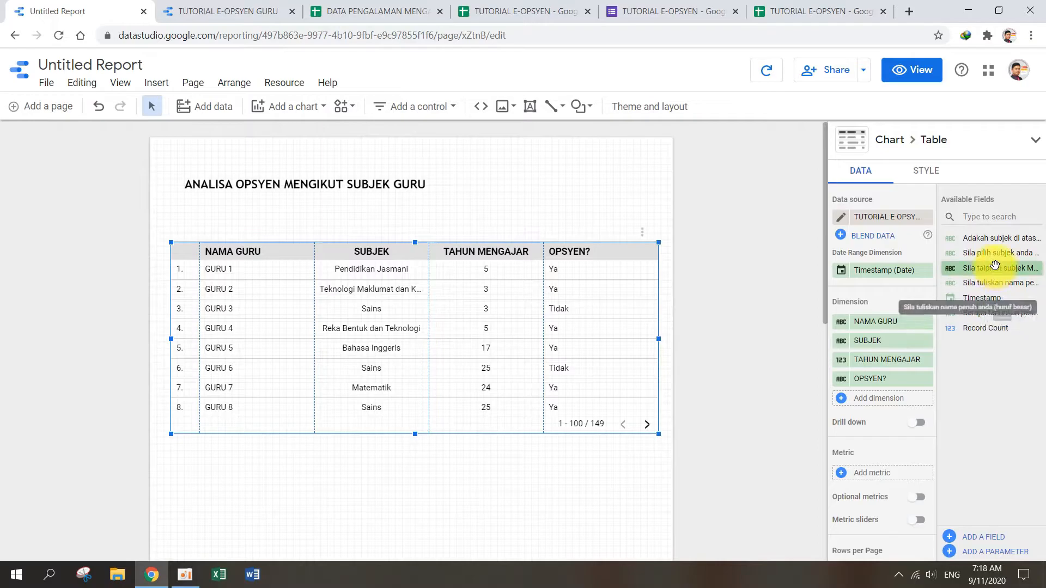
Step: Add the "Sila taipkan subjek Major/Minor (Opsyen) anda" field as the fifth dimension and rename it as OPSYEN GURU
drag(996, 267, 877, 396)
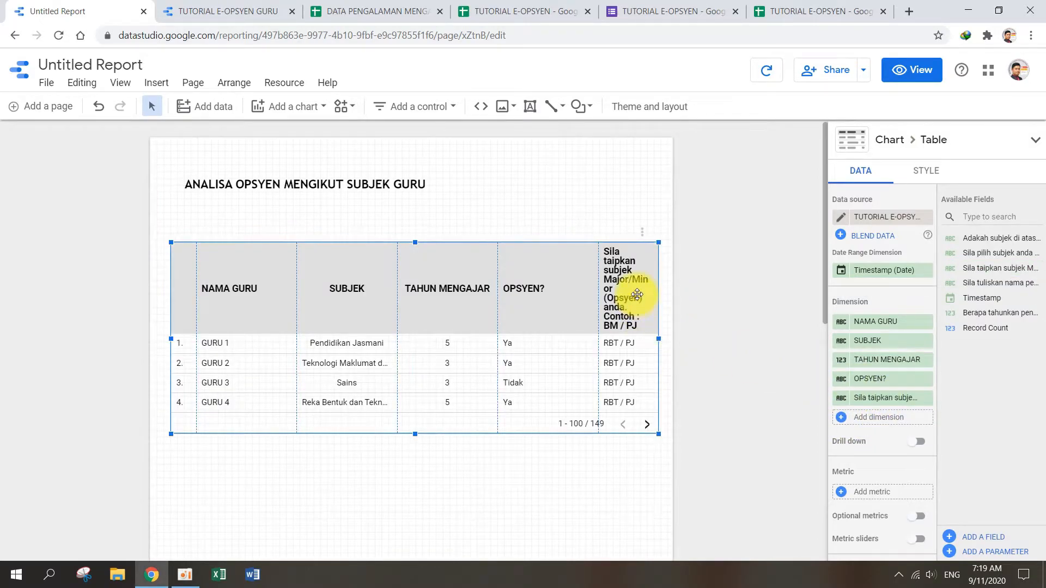
click(842, 403)
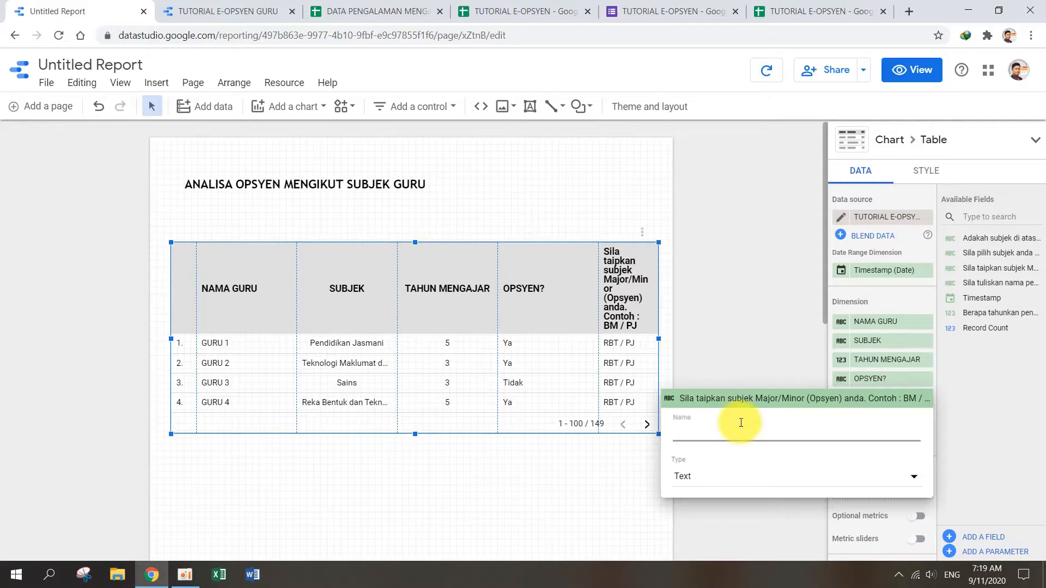
text(OPSYEN)
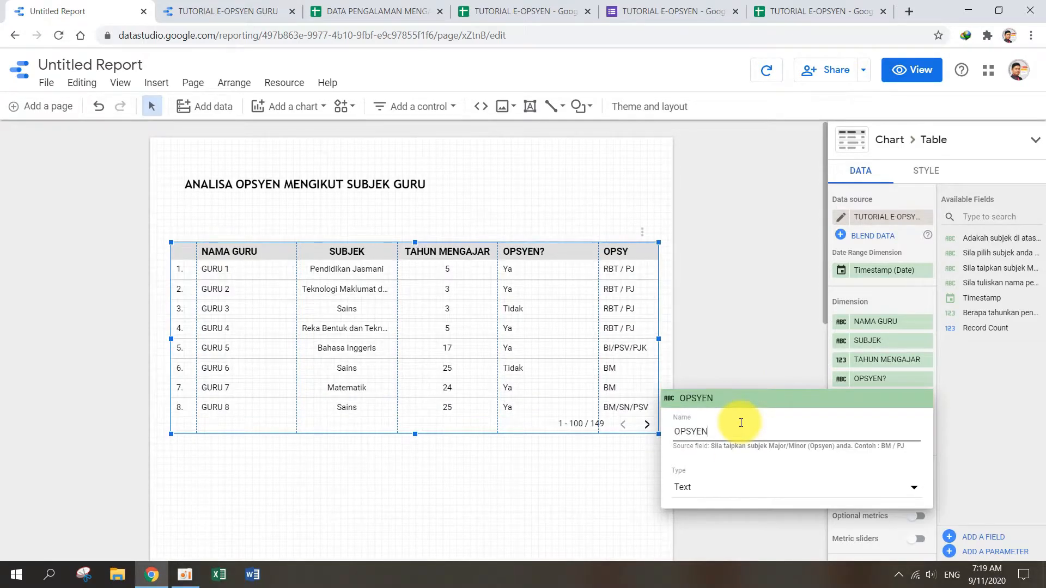
text( GURU)
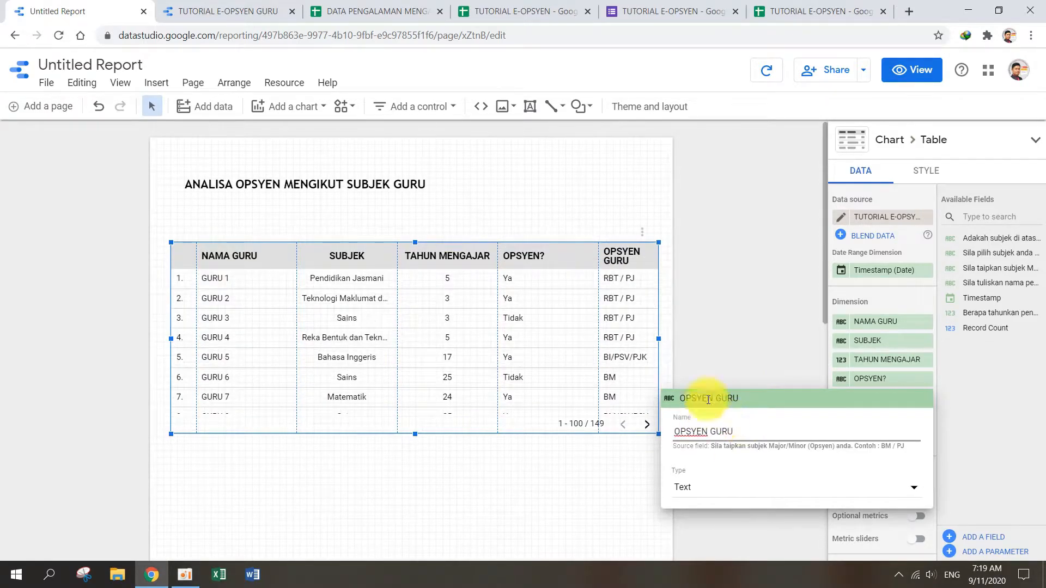
click(723, 303)
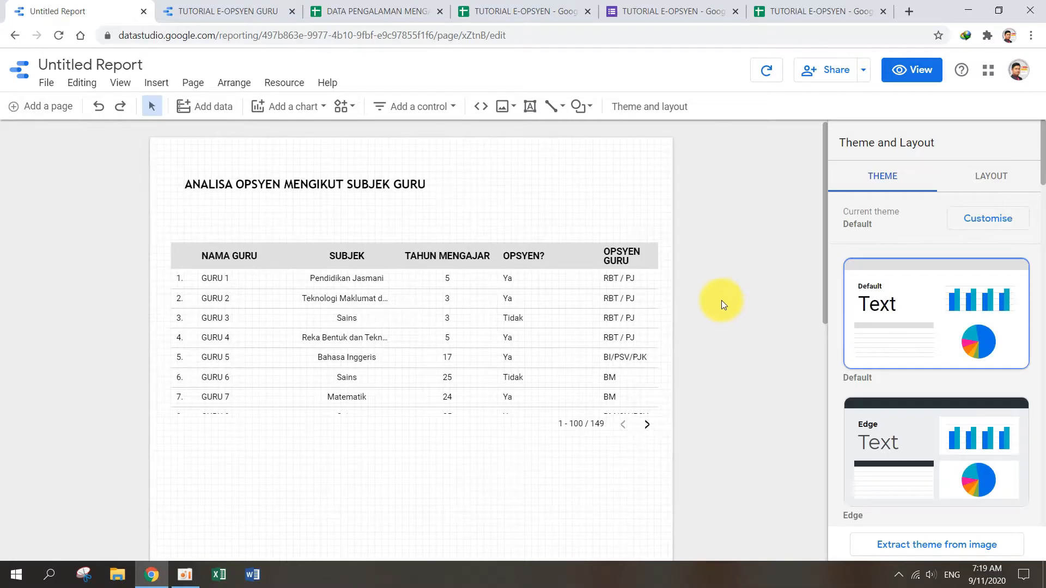
Step: Resize the table columns, giving NAMA GURU and SUBJEK more width and narrowing TAHUN MENGAJAR and OPSYEN?
click(501, 291)
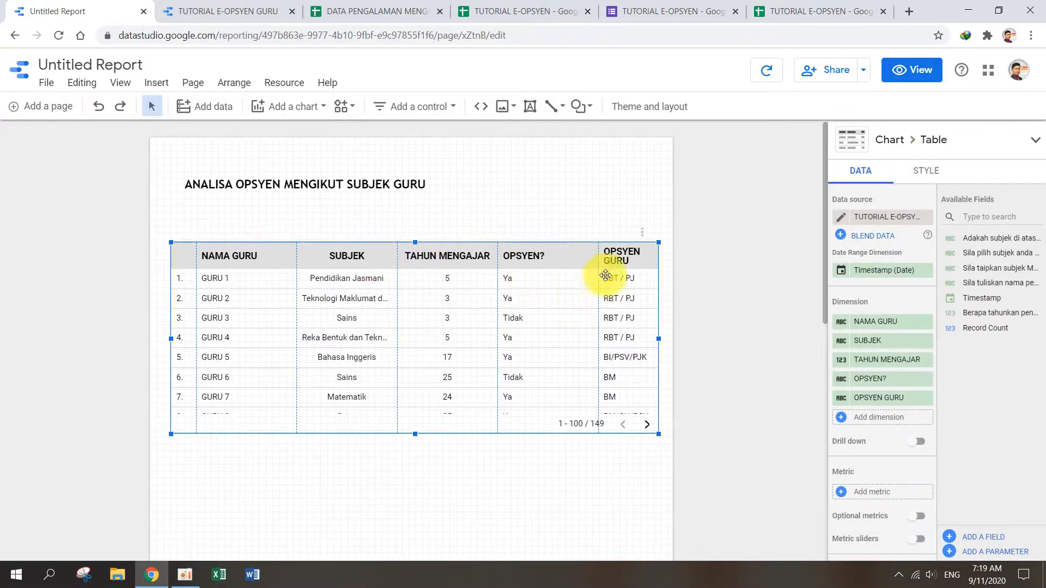
mouse_move(598, 273)
mouse_down()
mouse_move(589, 275)
mouse_move(608, 268)
mouse_move(582, 274)
mouse_move(593, 277)
mouse_up()
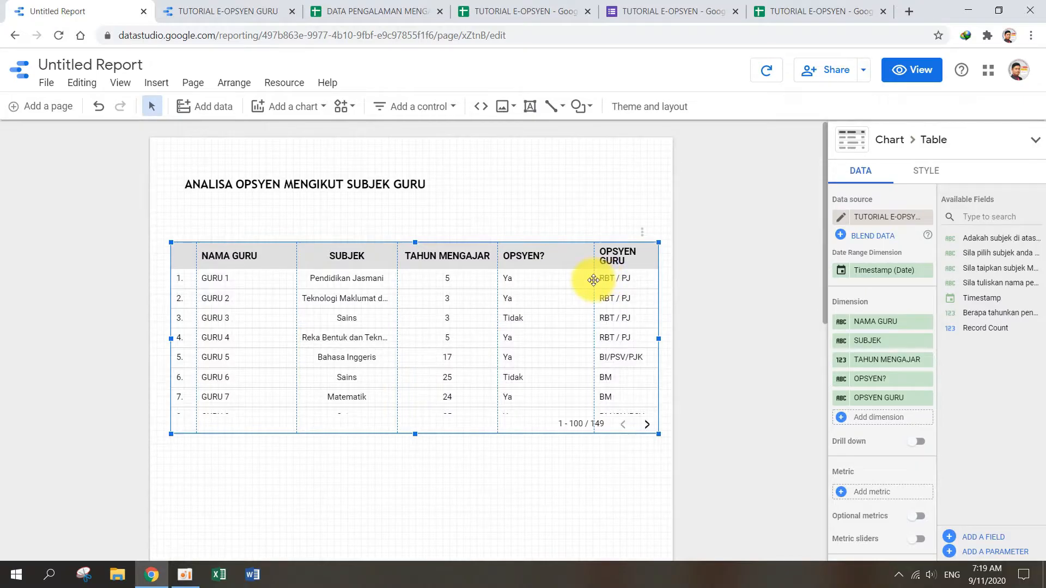
drag(498, 278, 537, 279)
drag(398, 281, 463, 287)
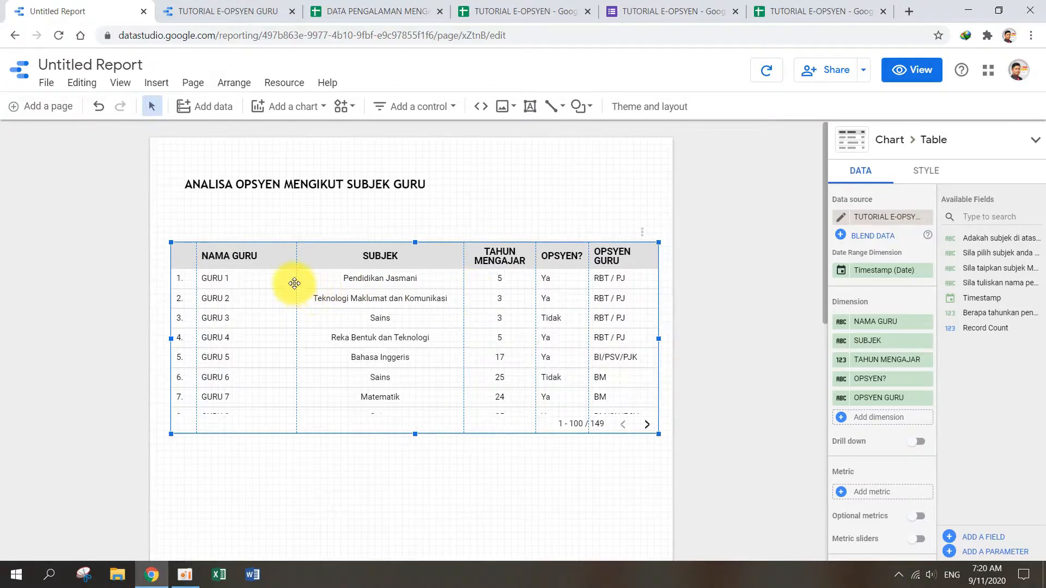
drag(295, 282, 322, 282)
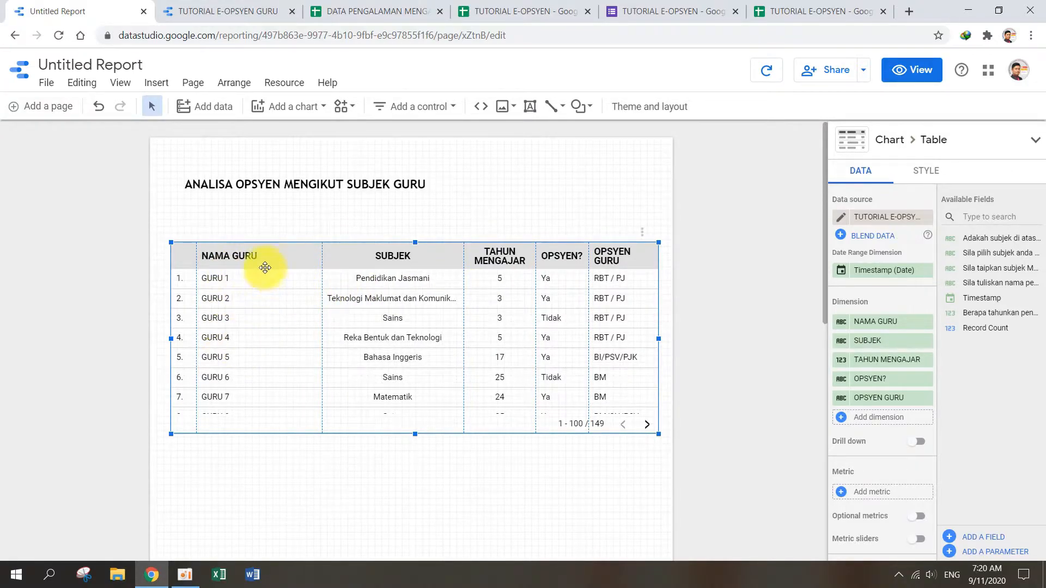
Step: Centre-align the fourth and fifth dimension columns, OPSYEN? and OPSYEN GURU
click(931, 171)
scroll(962, 420, down, 6)
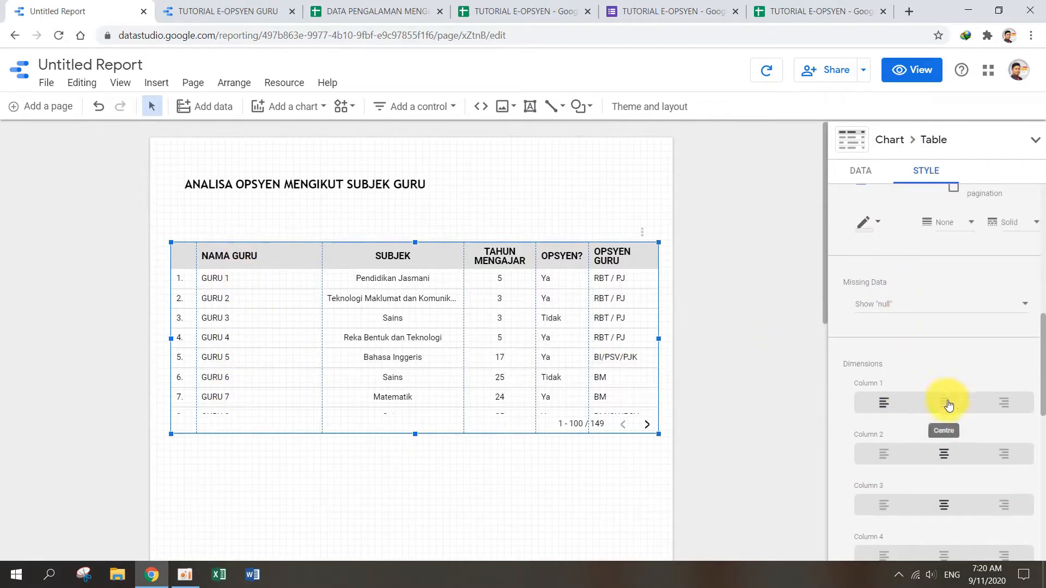
scroll(952, 410, down, 3)
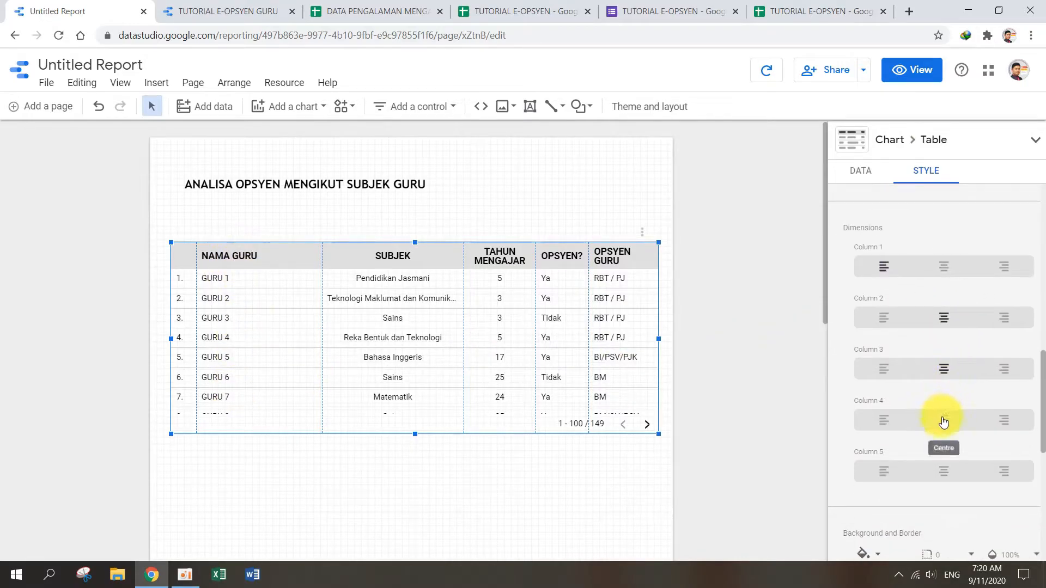
click(944, 420)
click(948, 468)
click(780, 364)
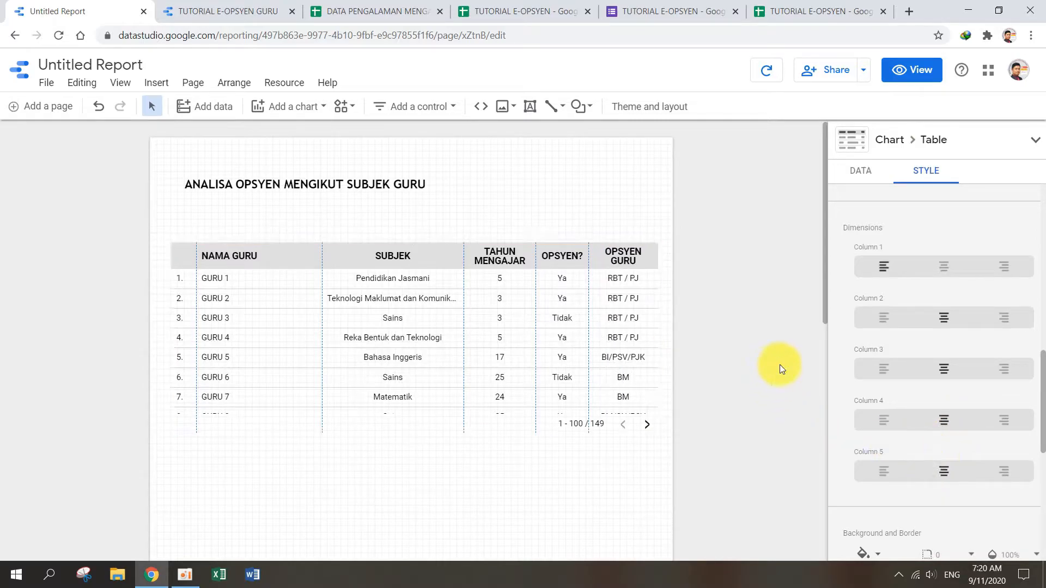
Step: Extend the table's lower edge down to just above the bottom of the report page
click(480, 332)
scroll(459, 267, down, 5)
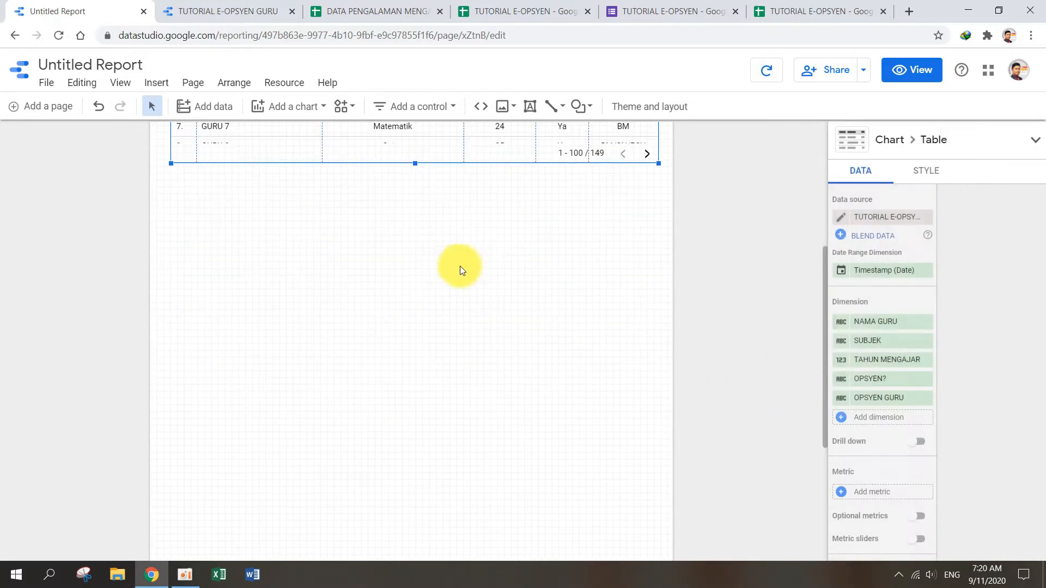
drag(414, 159, 408, 493)
scroll(423, 318, down, 4)
drag(414, 266, 380, 516)
click(700, 482)
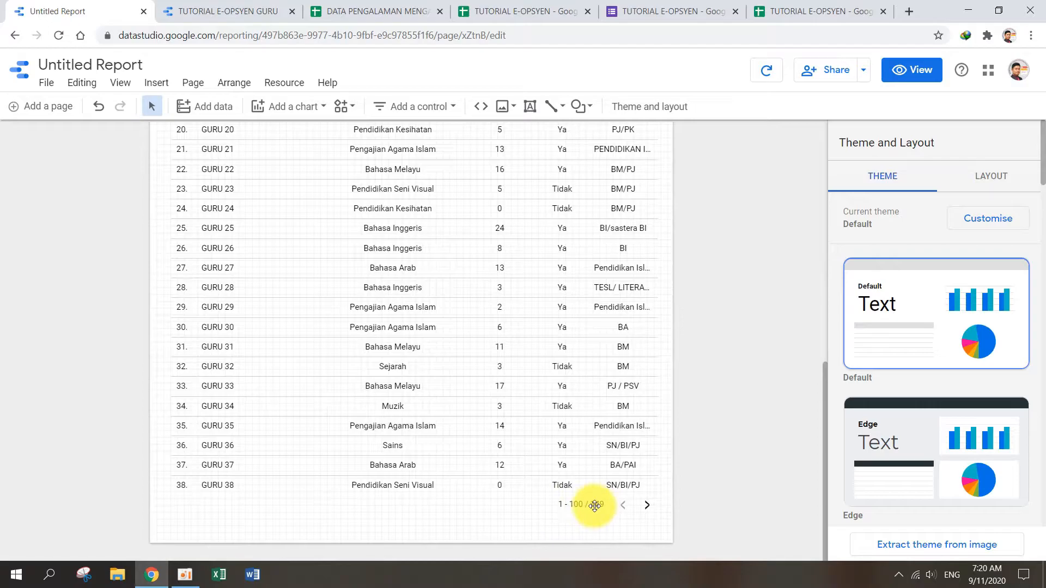
click(532, 368)
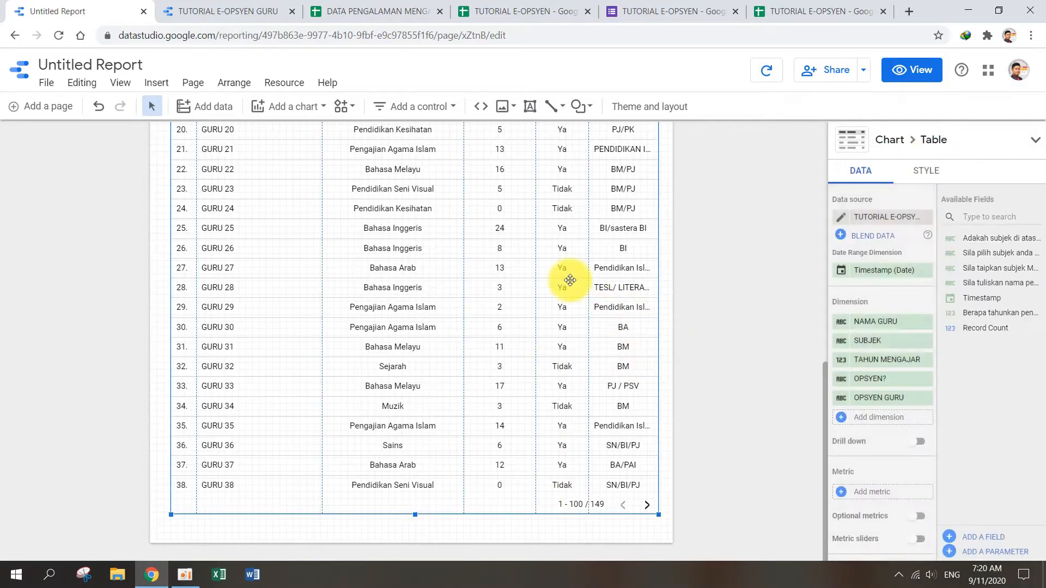
Step: Preview the report in view mode and check how the teacher rows run through the table
scroll(561, 256, up, 3)
scroll(518, 229, up, 5)
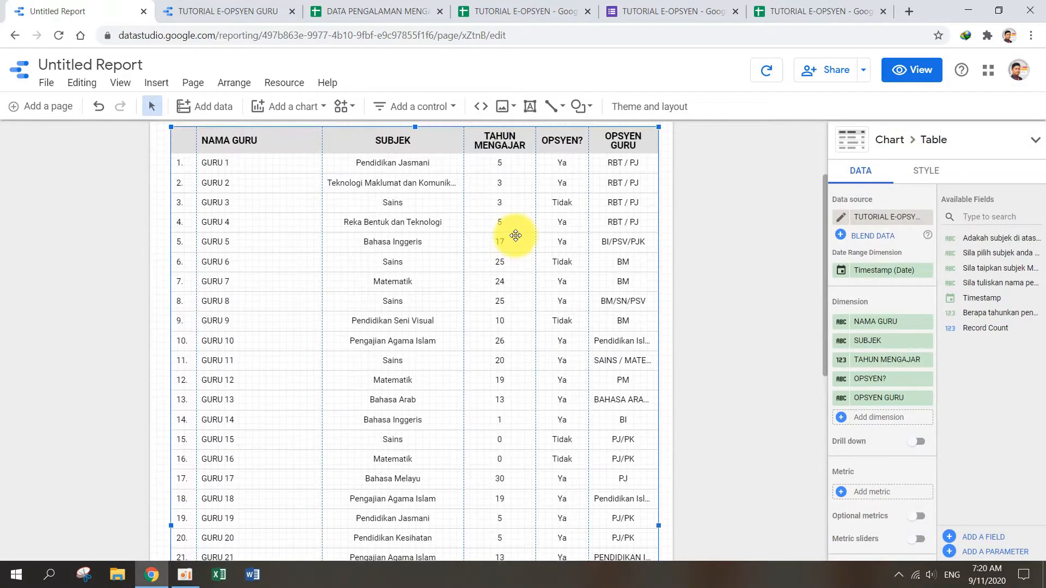
click(908, 76)
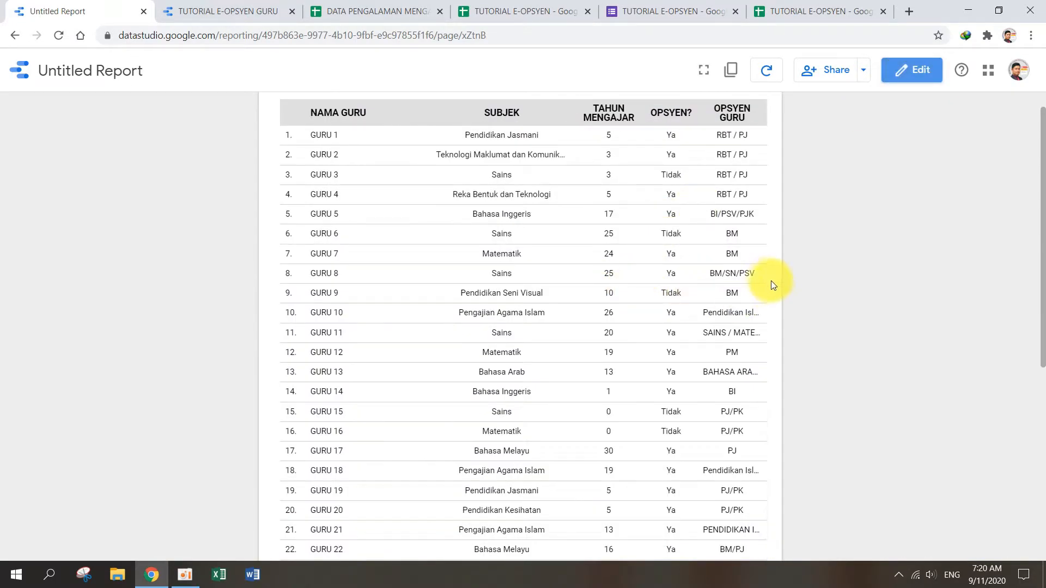
scroll(762, 279, down, 15)
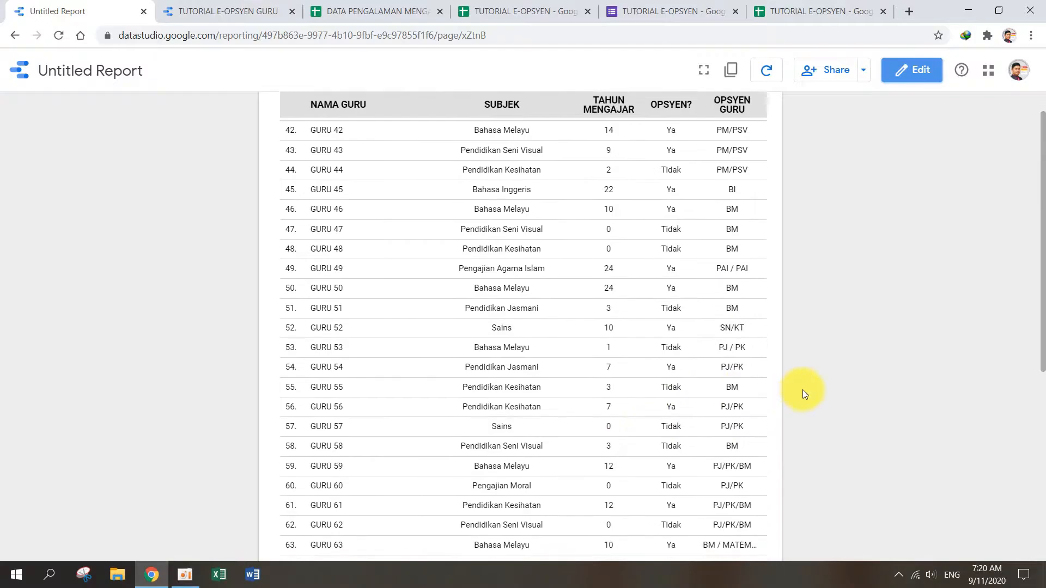
scroll(476, 456, down, 15)
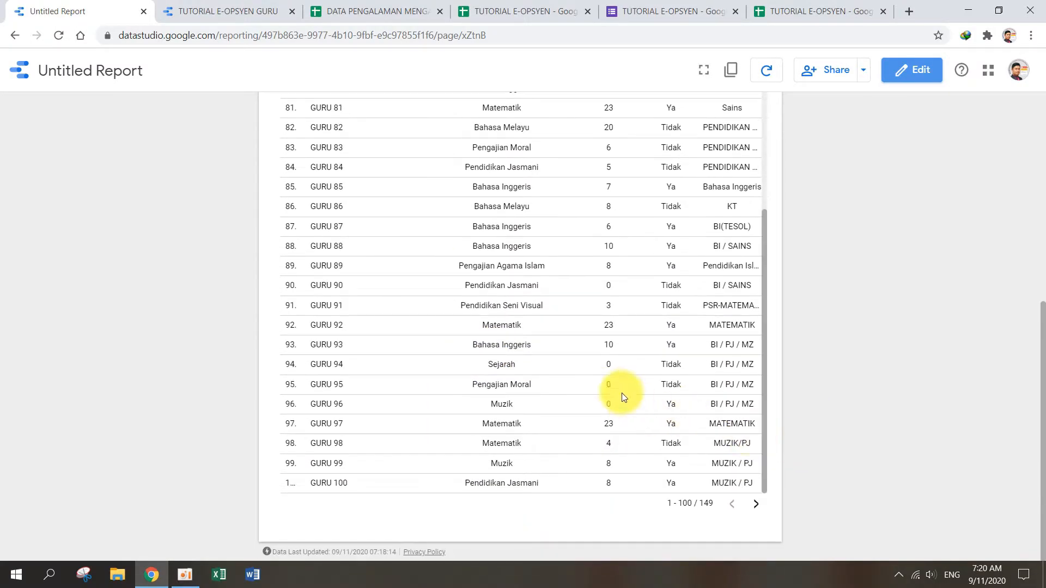
scroll(622, 392, up, 10)
scroll(346, 495, down, 10)
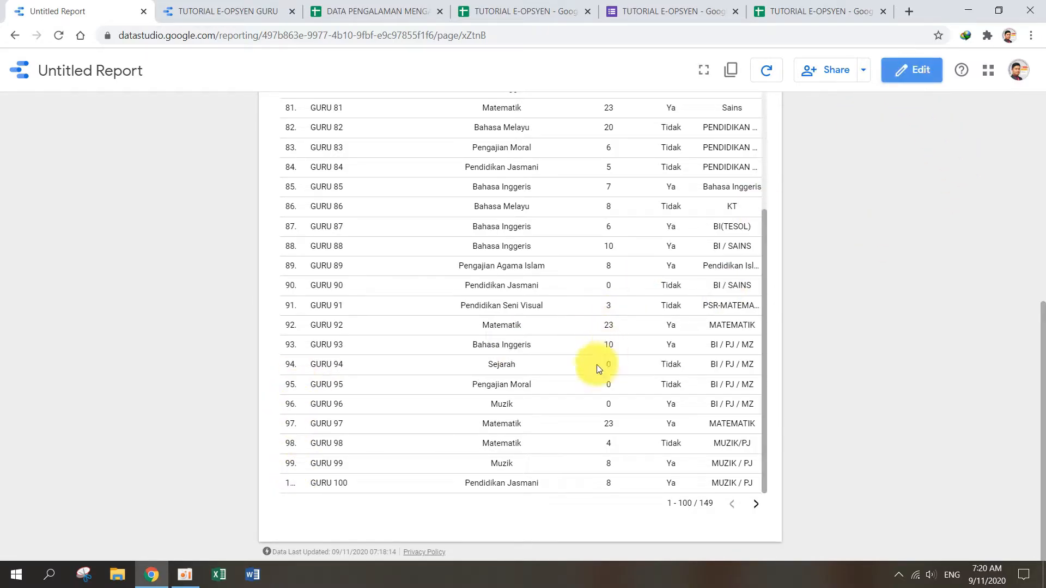
scroll(454, 355, up, 20)
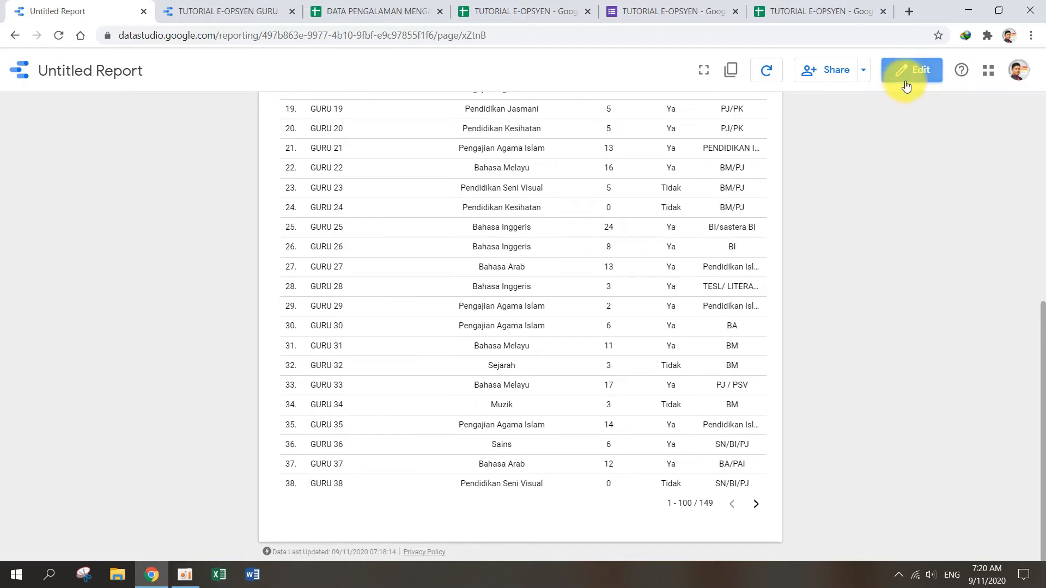
scroll(743, 188, up, 6)
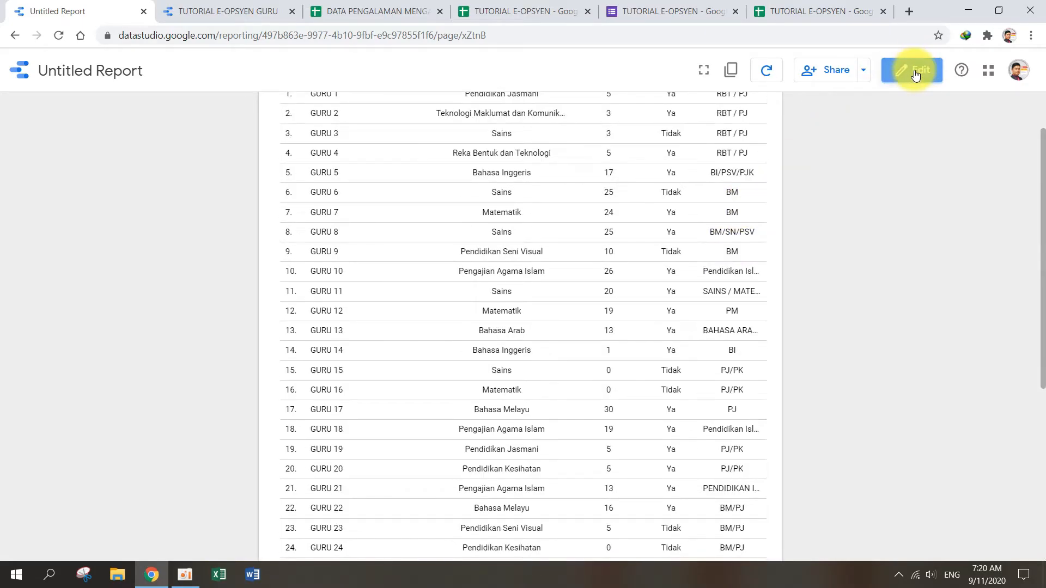
Step: Return the report to edit mode and set the teacher table to 25 rows per page
click(916, 75)
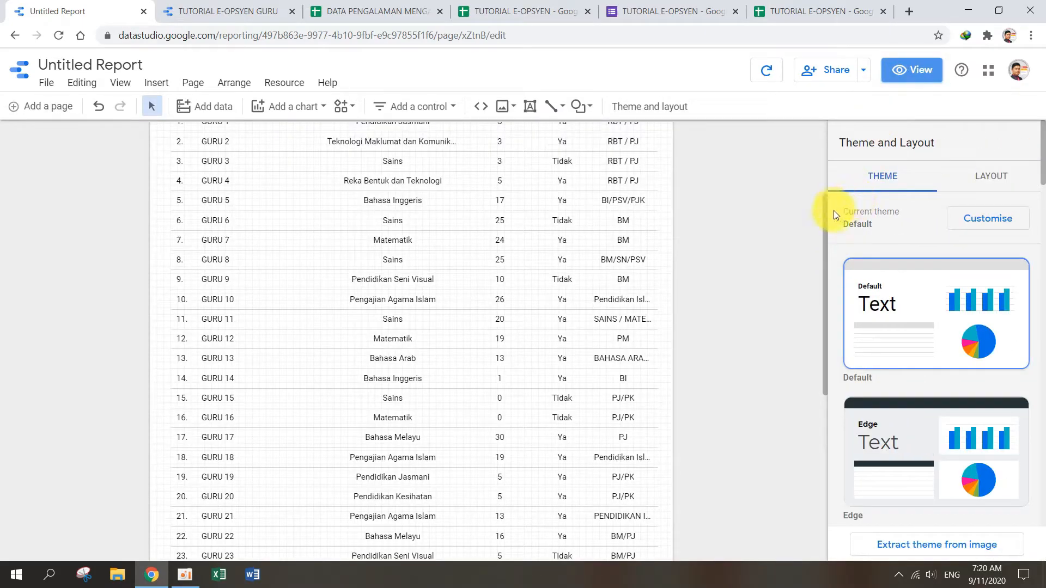
click(972, 182)
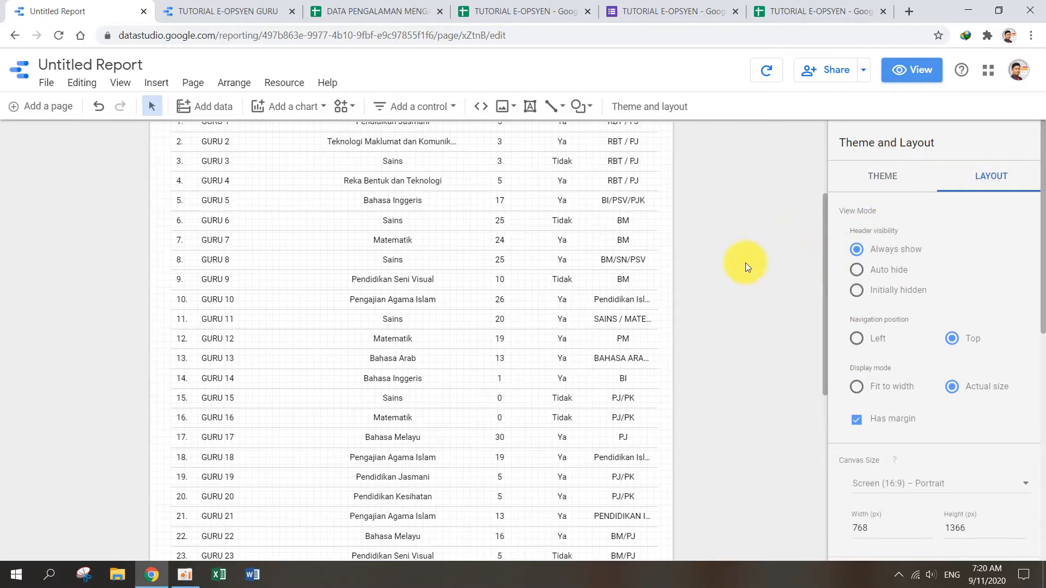
scroll(746, 263, down, 3)
click(626, 235)
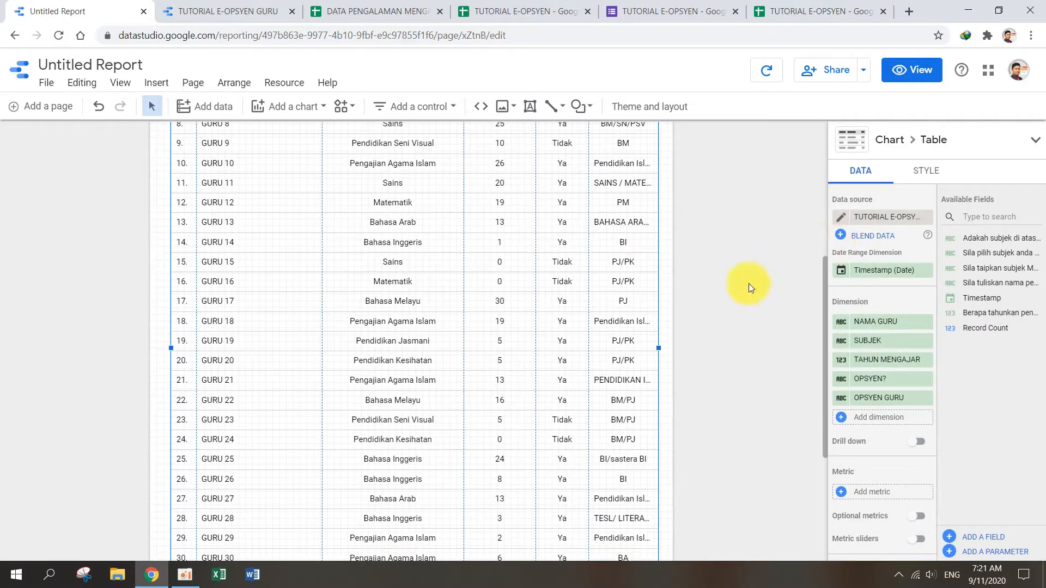
scroll(898, 261, down, 4)
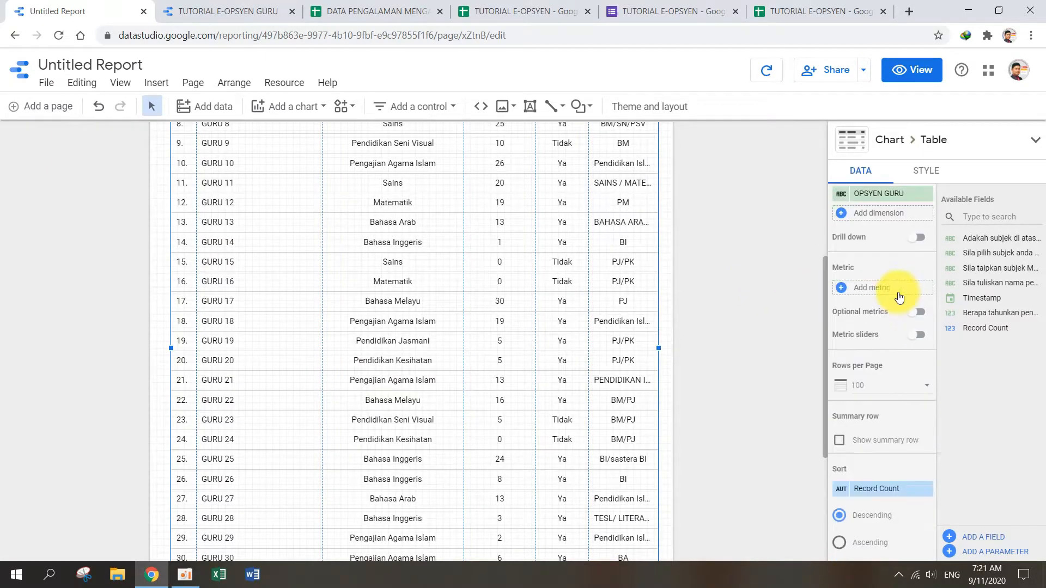
click(929, 391)
scroll(893, 345, up, 3)
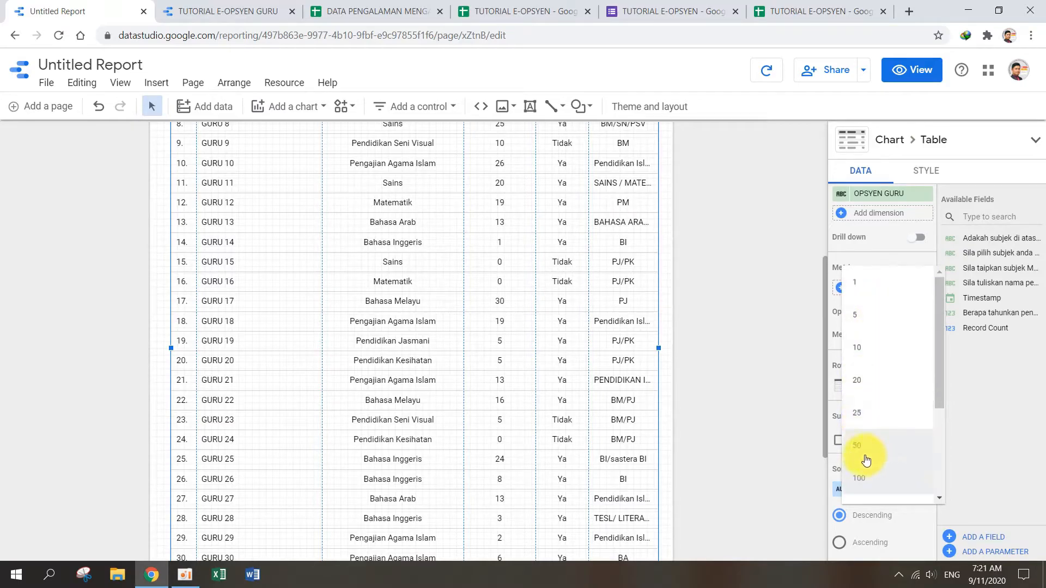
click(871, 419)
scroll(229, 340, down, 4)
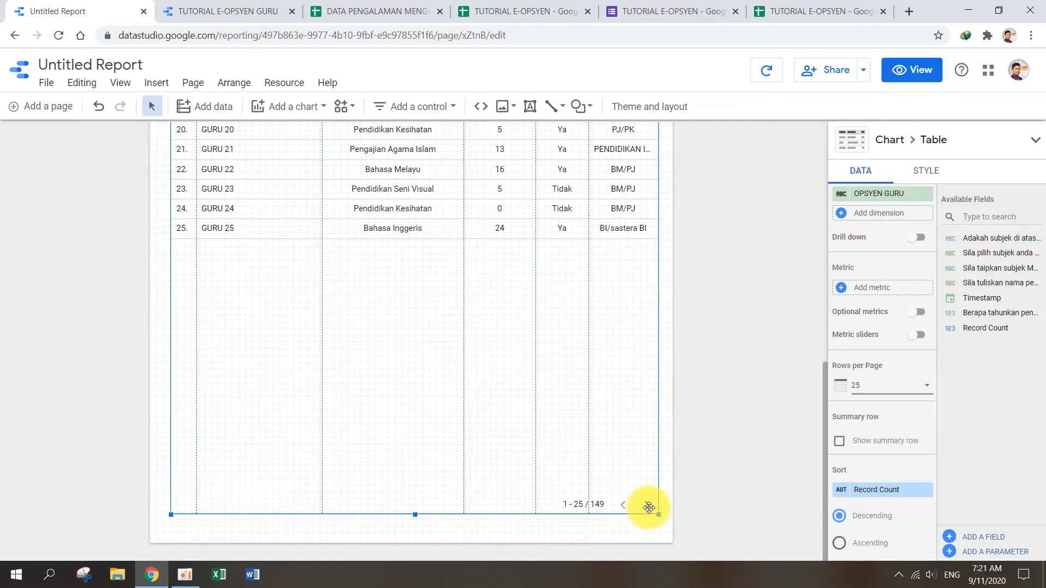
scroll(656, 447, up, 5)
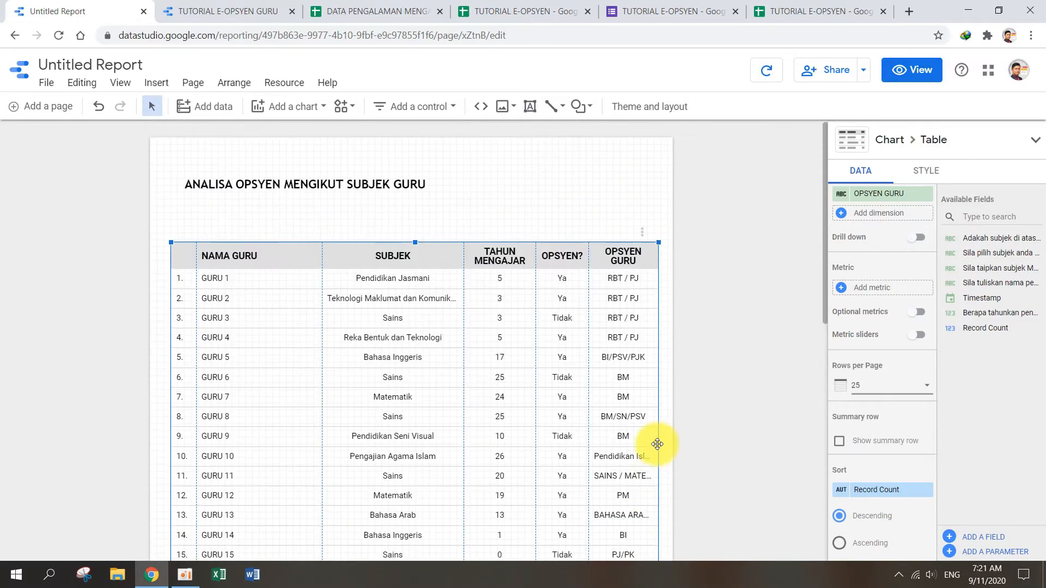
click(732, 387)
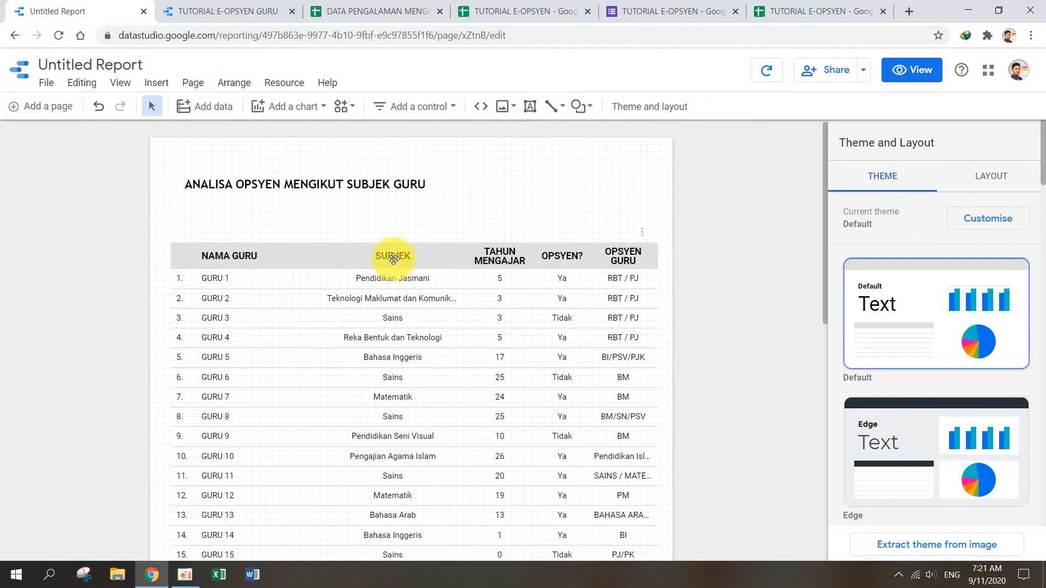
Step: Consult the finished TUTORIAL E-OPSYEN GURU report and add the text "Sila pilih filter anda :" between the draft's title and table
click(347, 181)
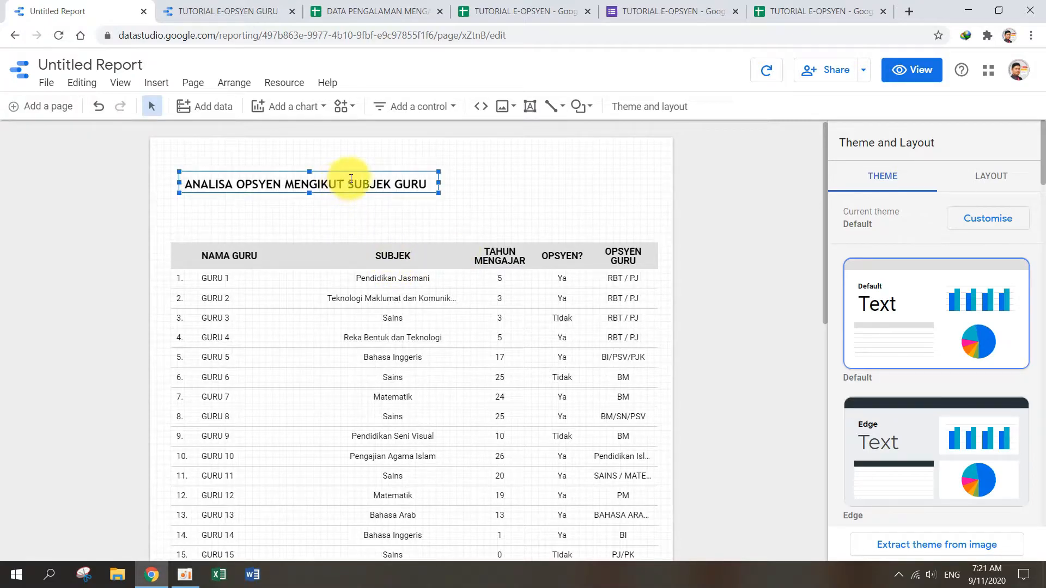
click(221, 11)
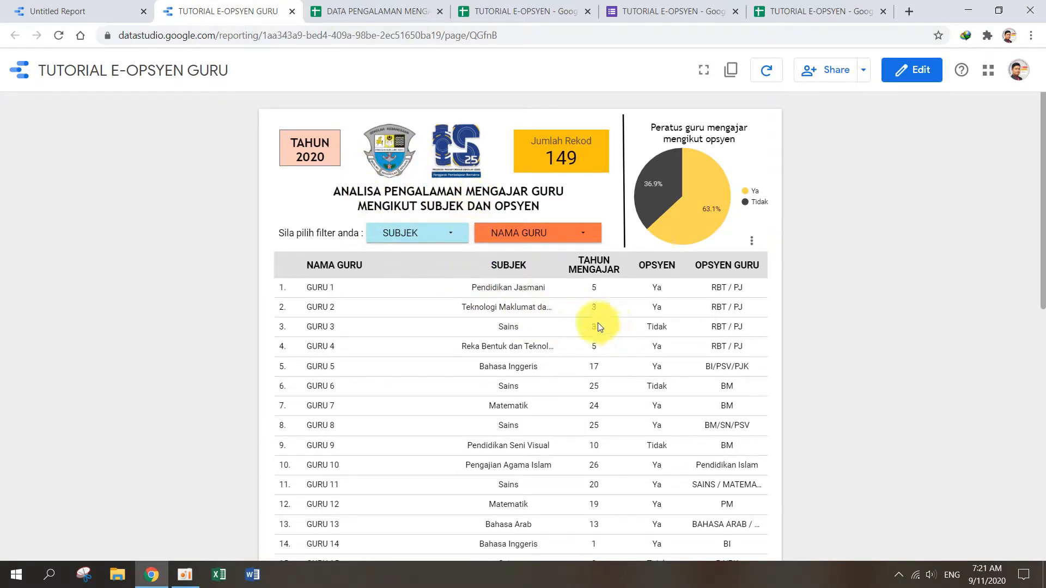
click(44, 6)
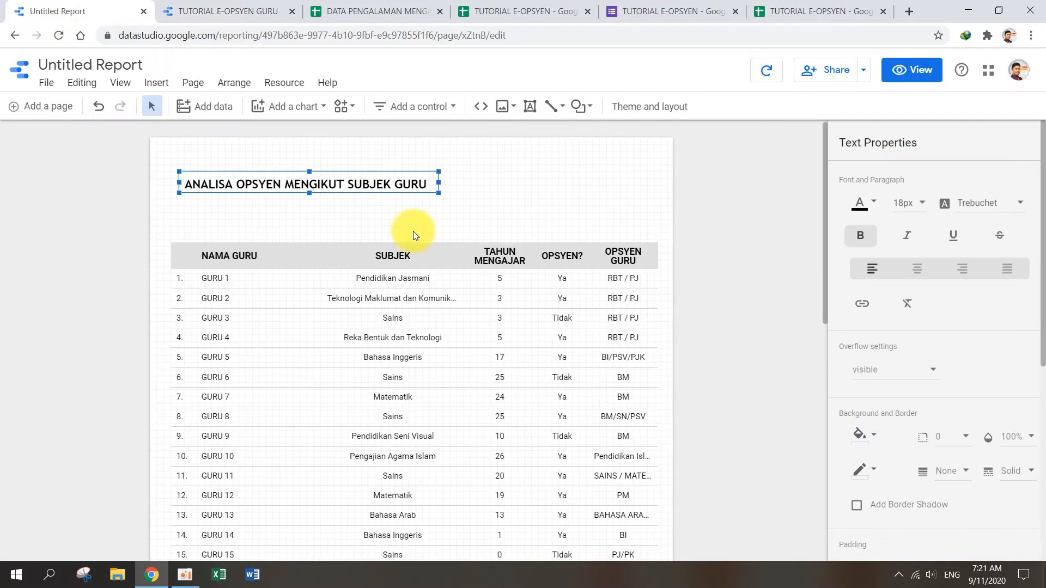
click(529, 107)
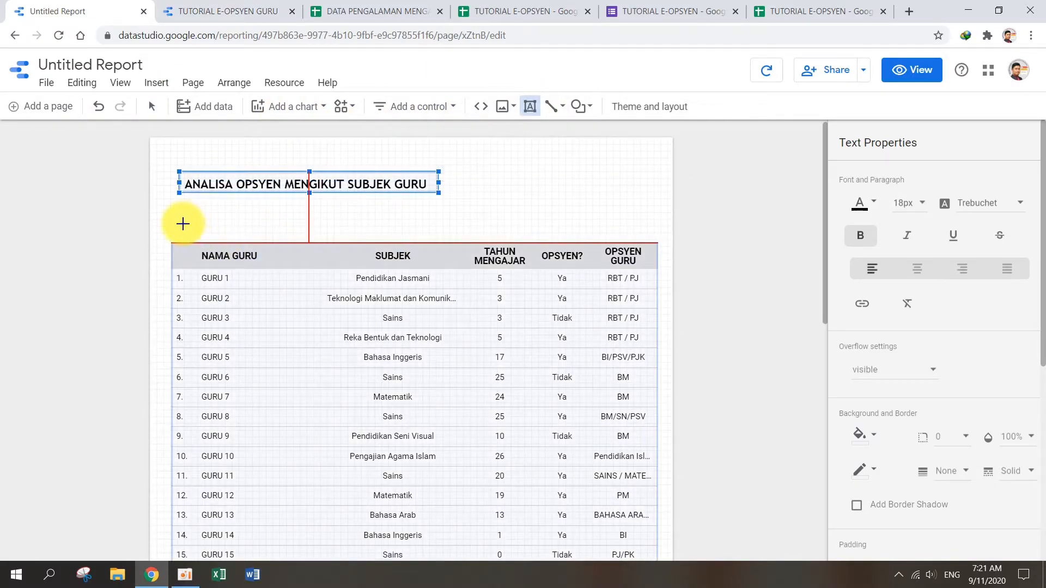
click(183, 223)
text(s)
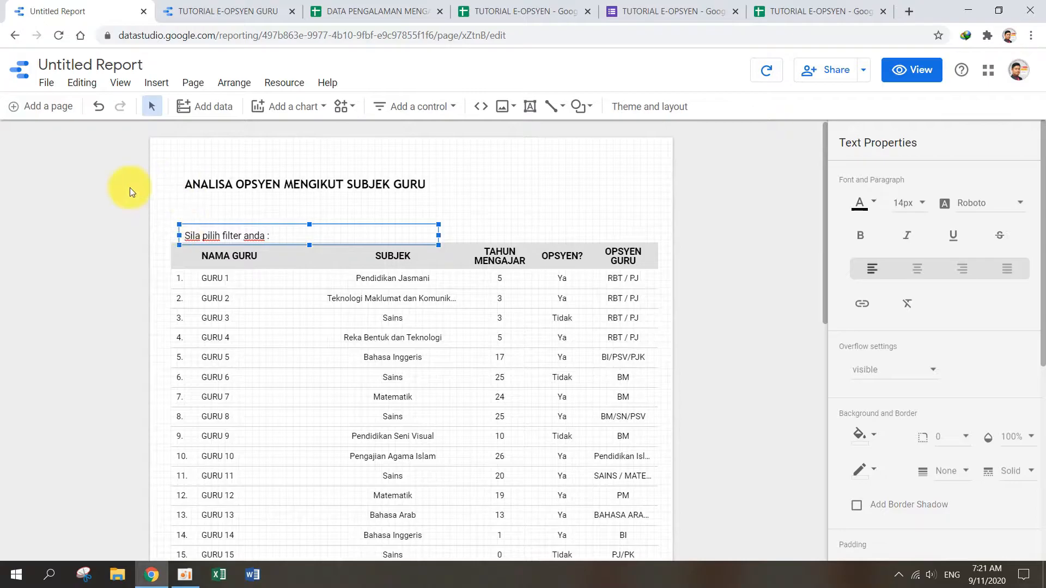
Step: Narrow the filter prompt's text box to fit its wording and align it with the table's left edge, just above the header row
drag(436, 234, 232, 229)
click(333, 224)
click(232, 234)
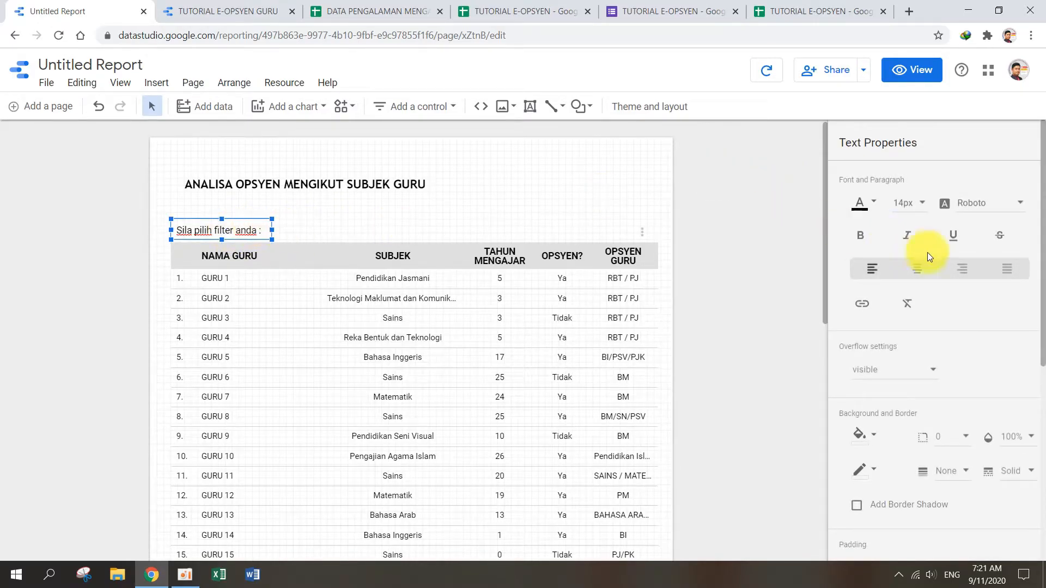
scroll(916, 335, down, 4)
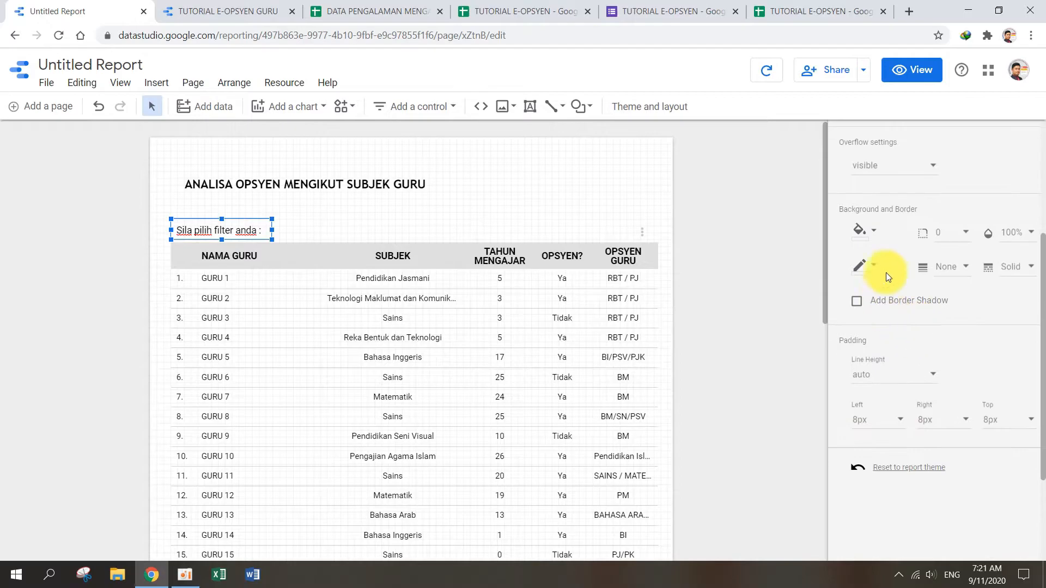
click(876, 241)
click(899, 315)
click(875, 245)
click(879, 277)
click(523, 210)
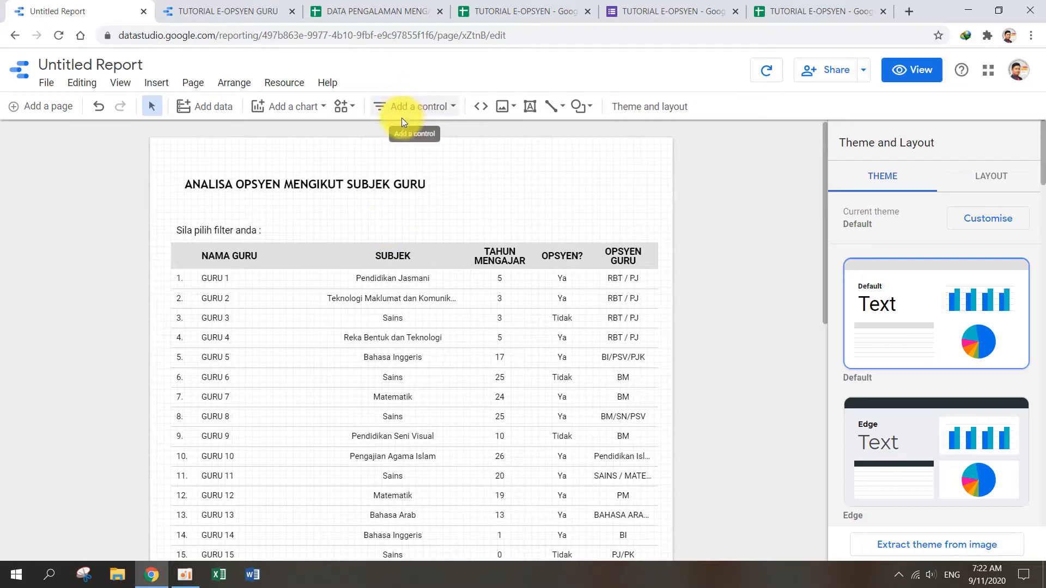
Step: Add a drop-down list control beside the filter prompt and set its control field to "Sila pilih subjek anda mengajar"
click(446, 109)
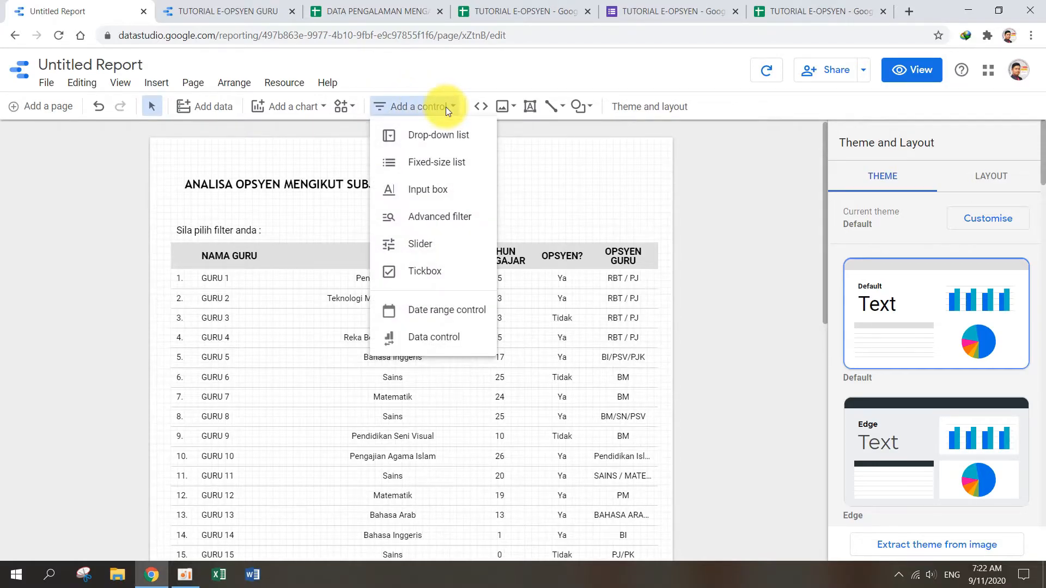
click(430, 136)
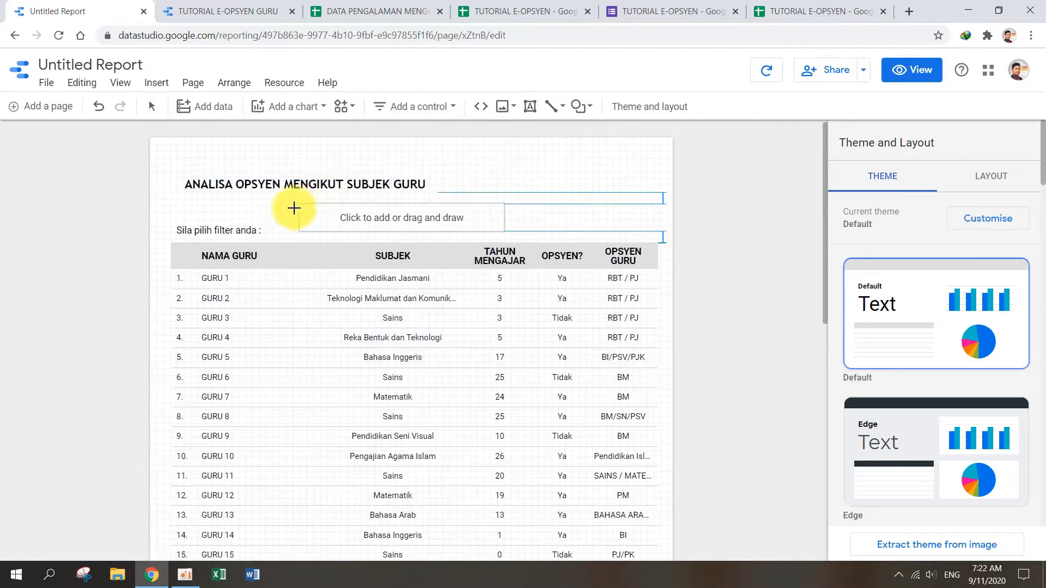
click(276, 211)
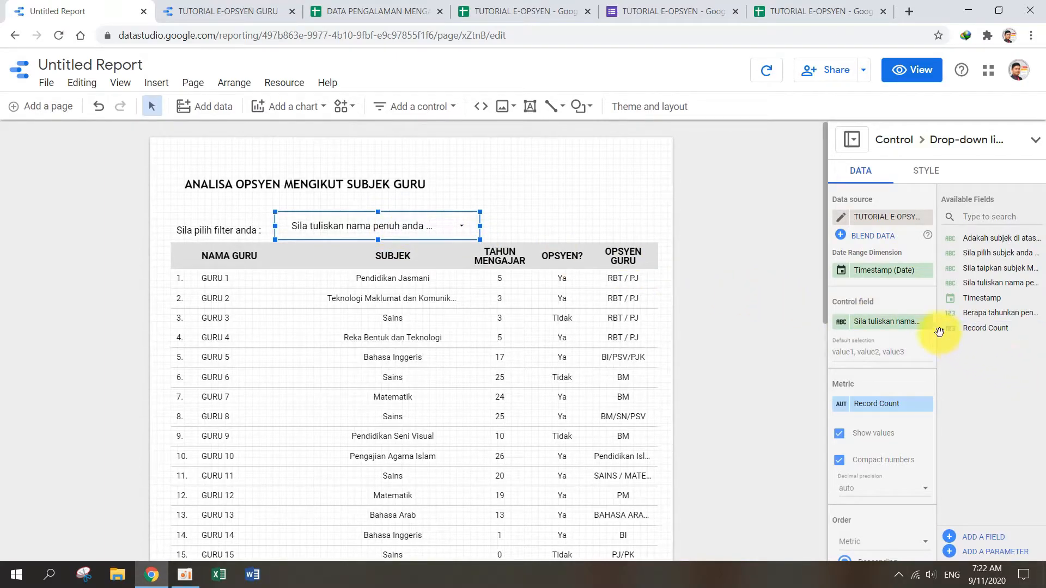
click(927, 323)
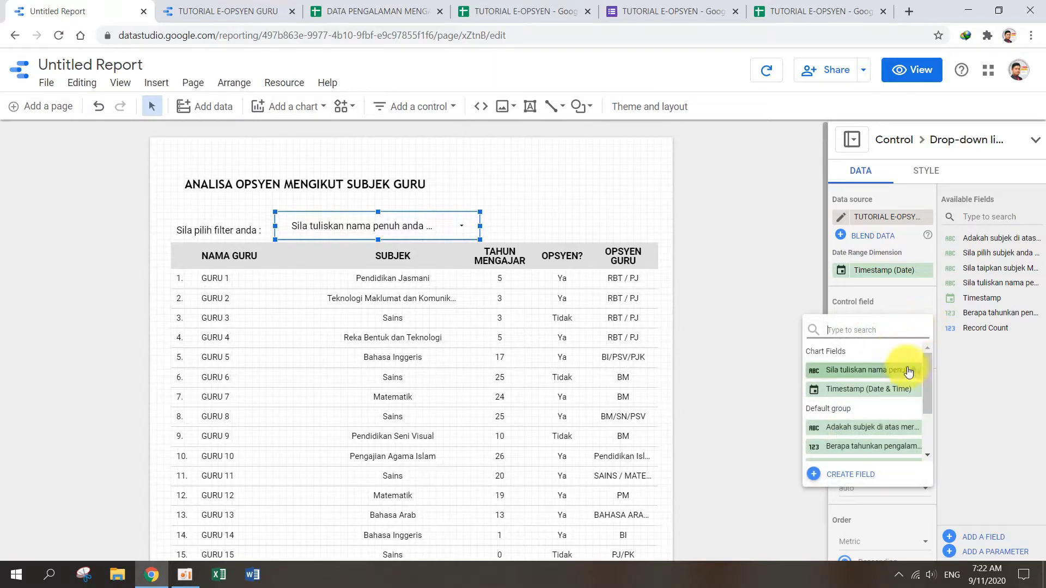
drag(930, 378, 926, 416)
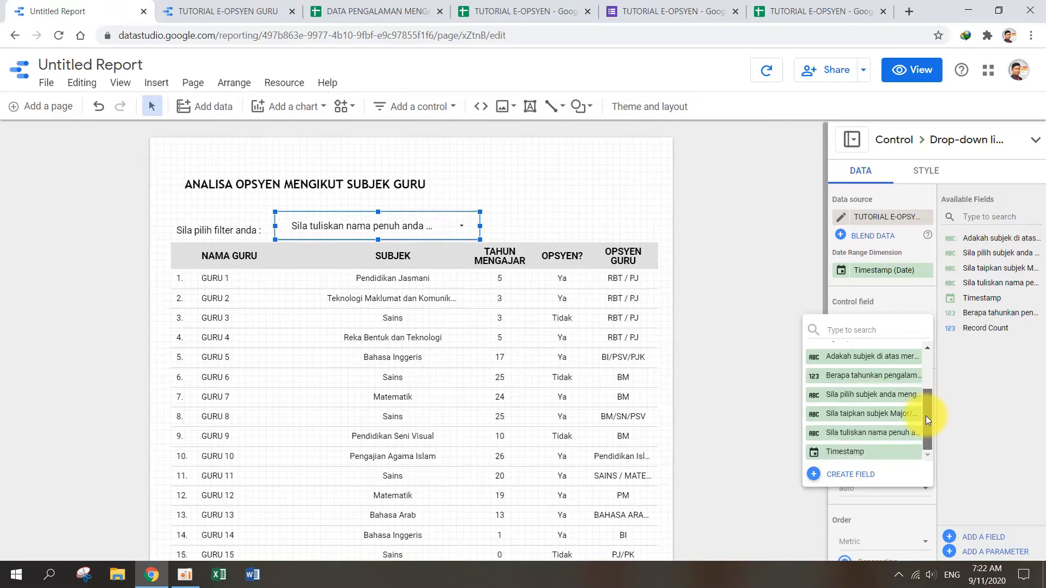
click(888, 402)
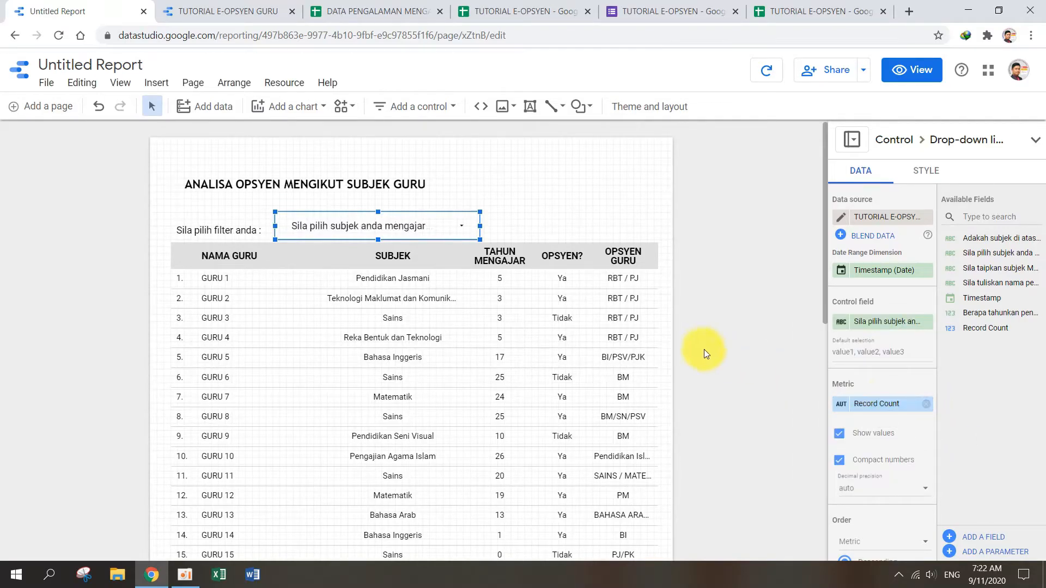
Step: Rename the drop-down list's control field as SUBJEK
click(842, 324)
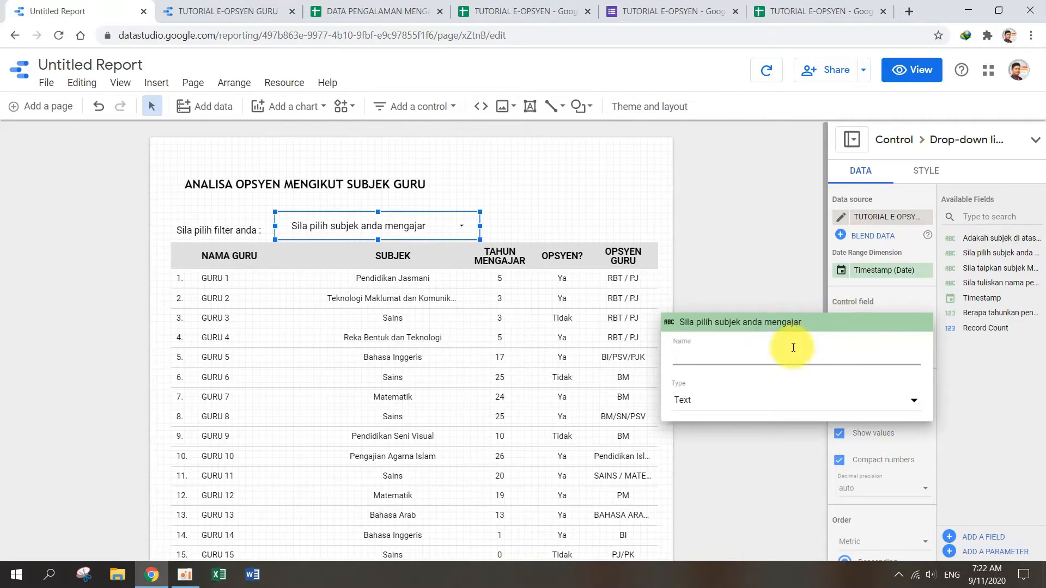
text(su)
key(BackSpace)
text(SUBJEK)
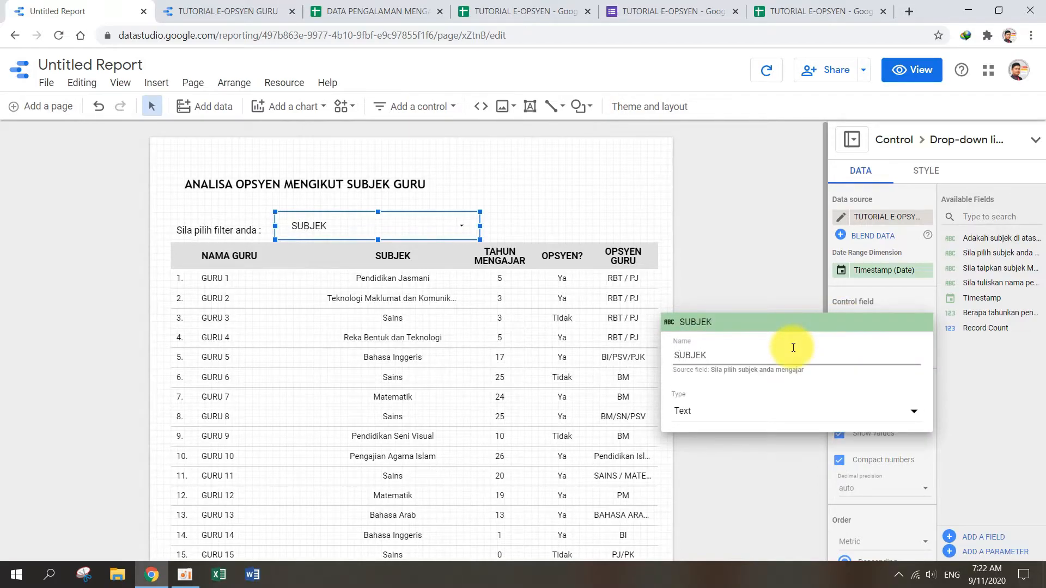
click(760, 249)
Step: Narrow the SUBJEK drop-down list to about half its width from its right edge
drag(482, 227, 381, 231)
click(408, 223)
click(334, 223)
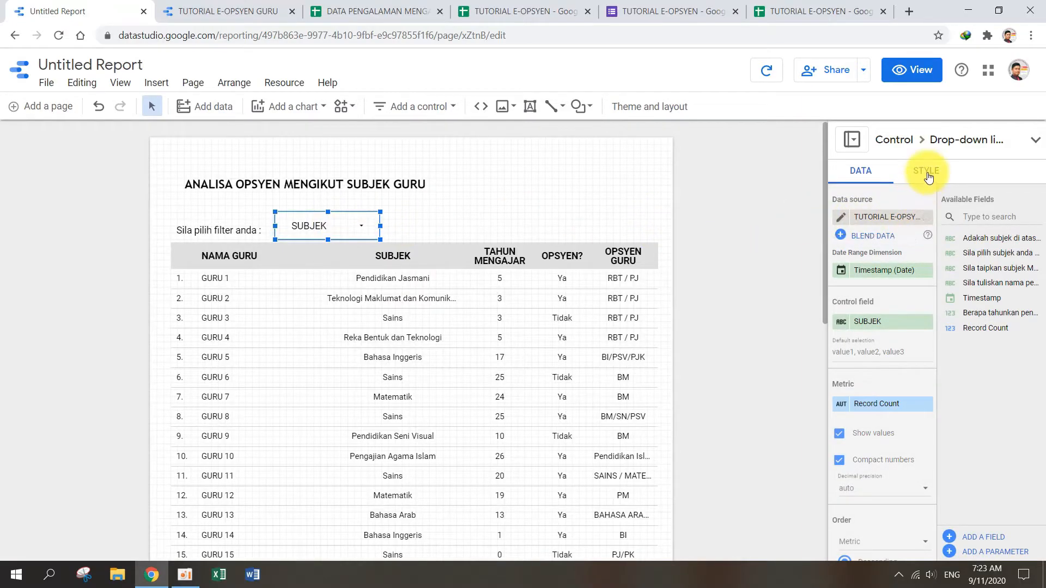
Step: Give the SUBJEK drop-down list a yellow background
click(927, 173)
scroll(901, 387, down, 5)
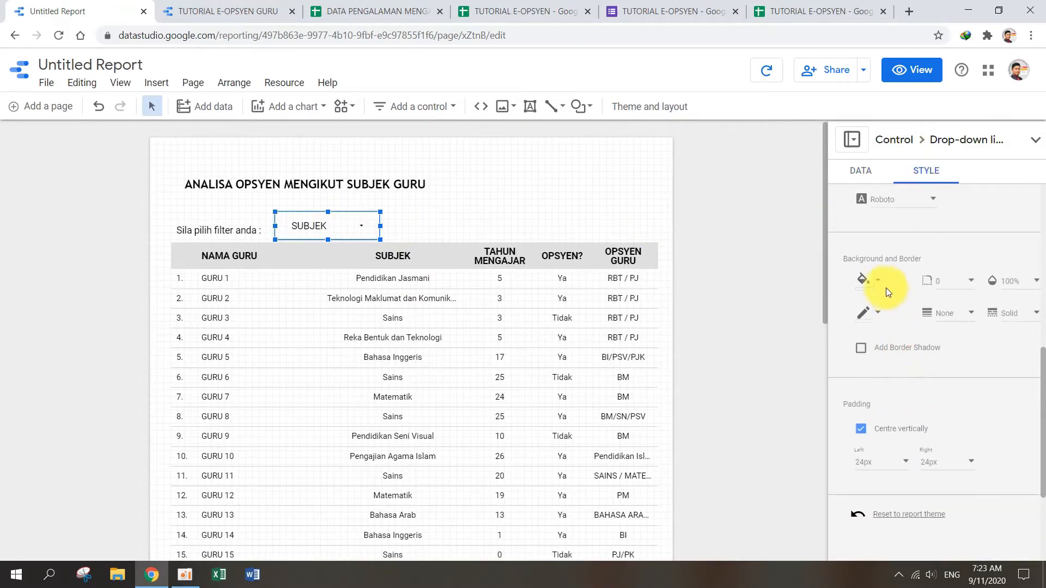
click(878, 281)
click(891, 391)
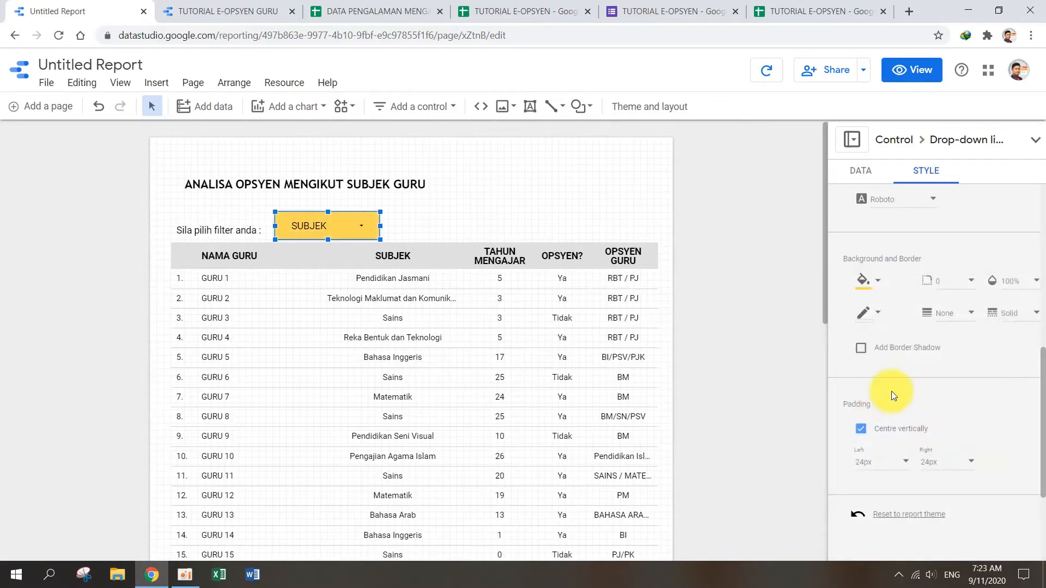
click(549, 228)
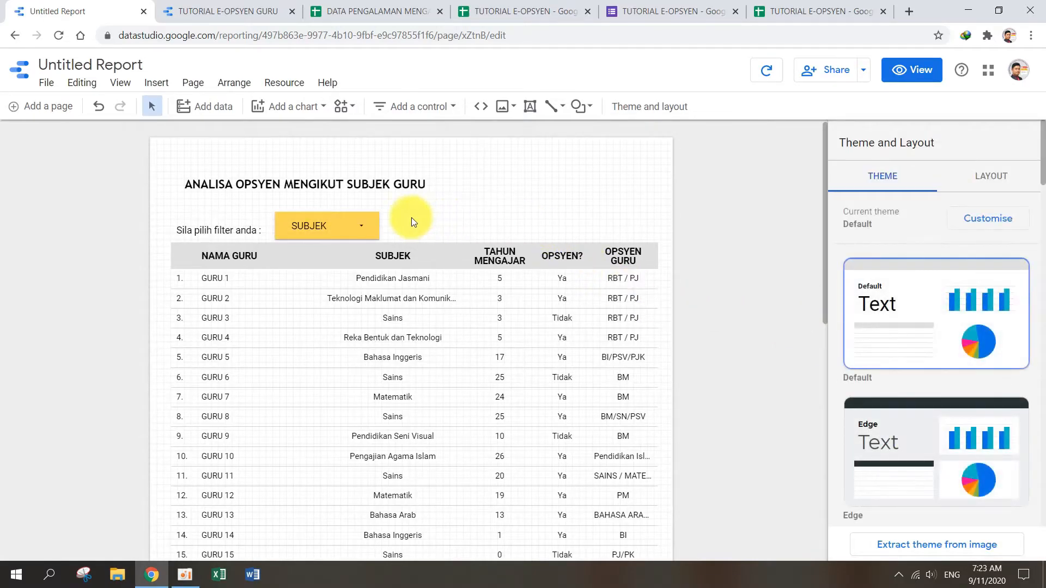
Step: Add a second drop-down list directly right of SUBJEK, with "Sila tuliskan nama penuh anda (huruf besar)" as its control field
click(435, 106)
click(439, 132)
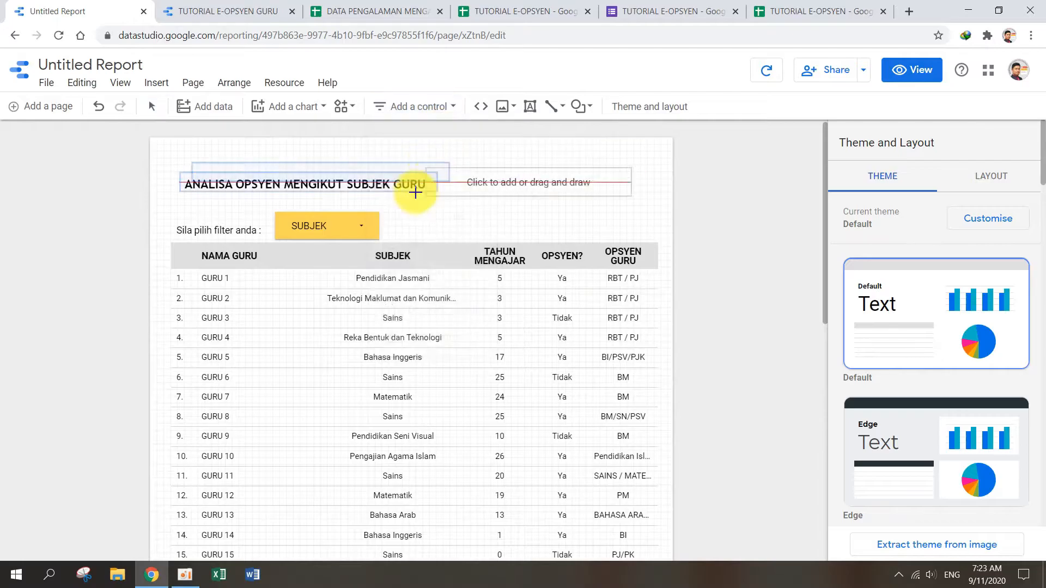
click(380, 210)
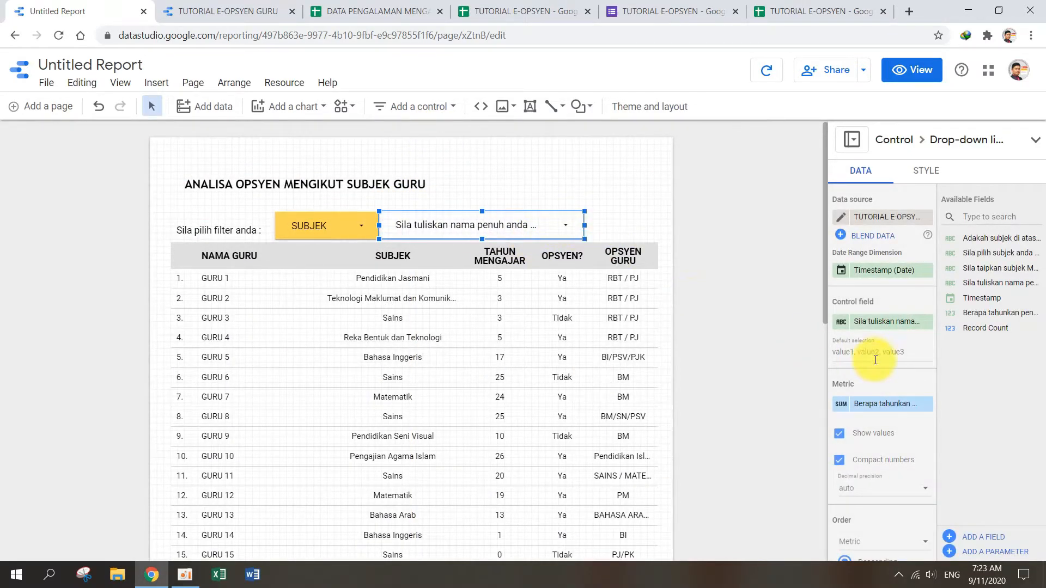
click(913, 322)
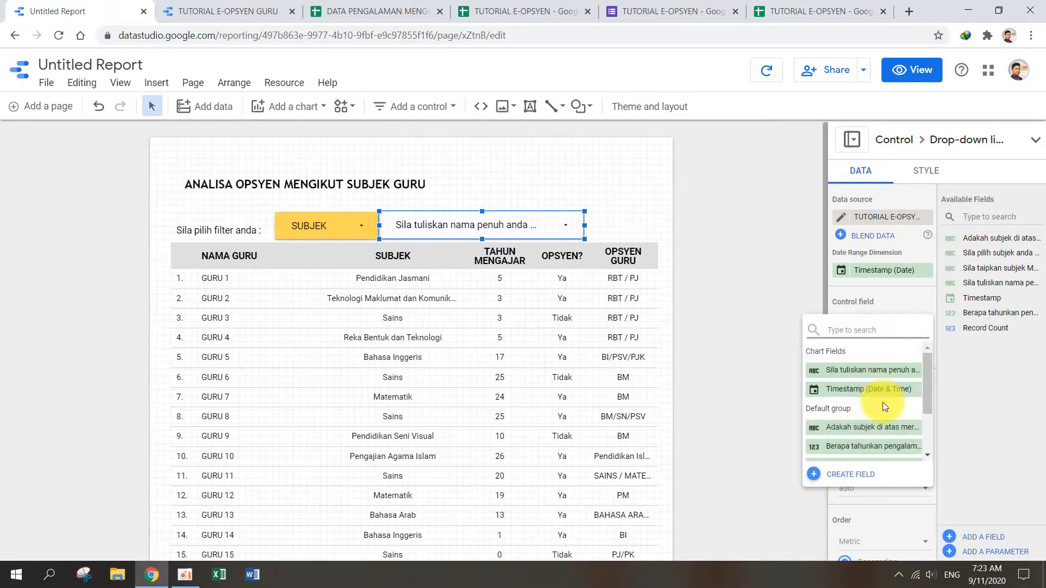
scroll(883, 408, down, 2)
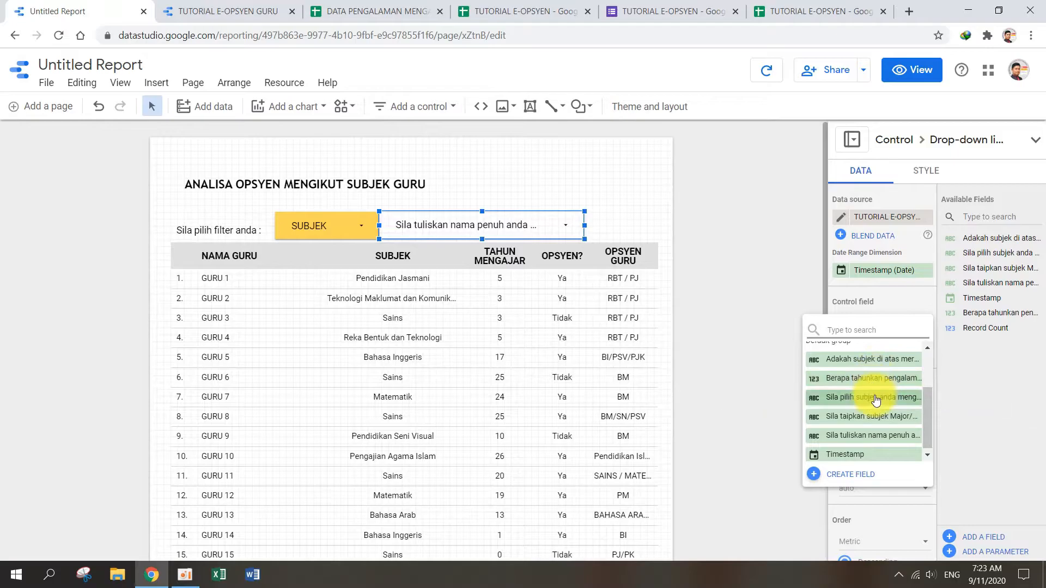
click(869, 436)
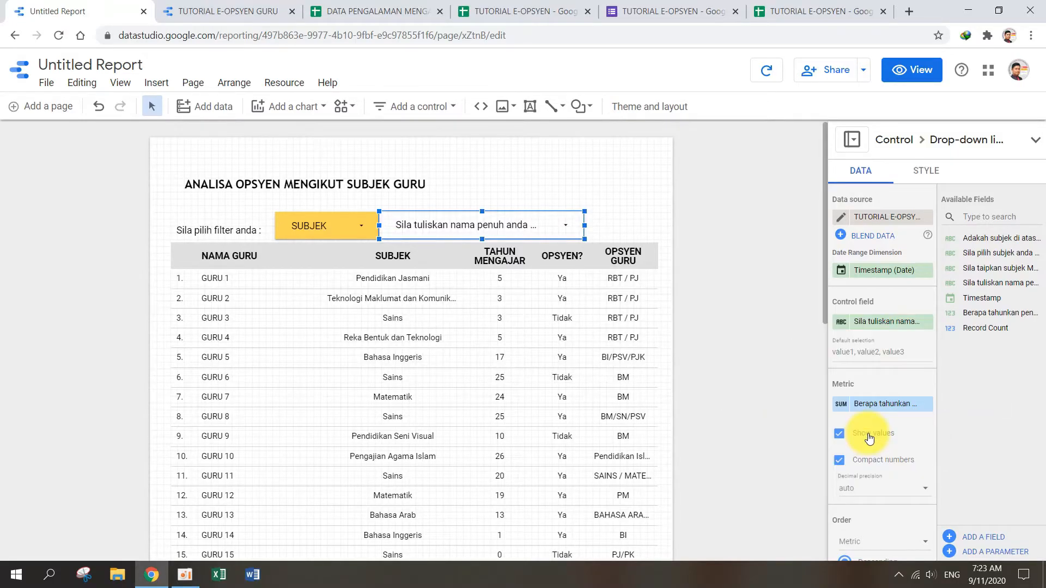
Step: Rename the second drop-down list's control field as NAMA GURU
click(842, 322)
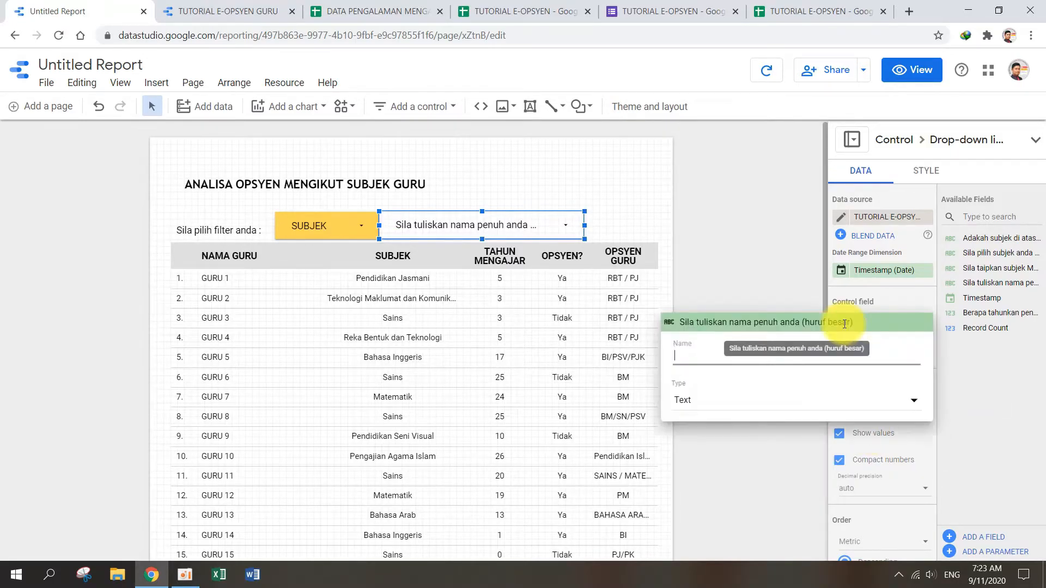
text(NAMA GURU)
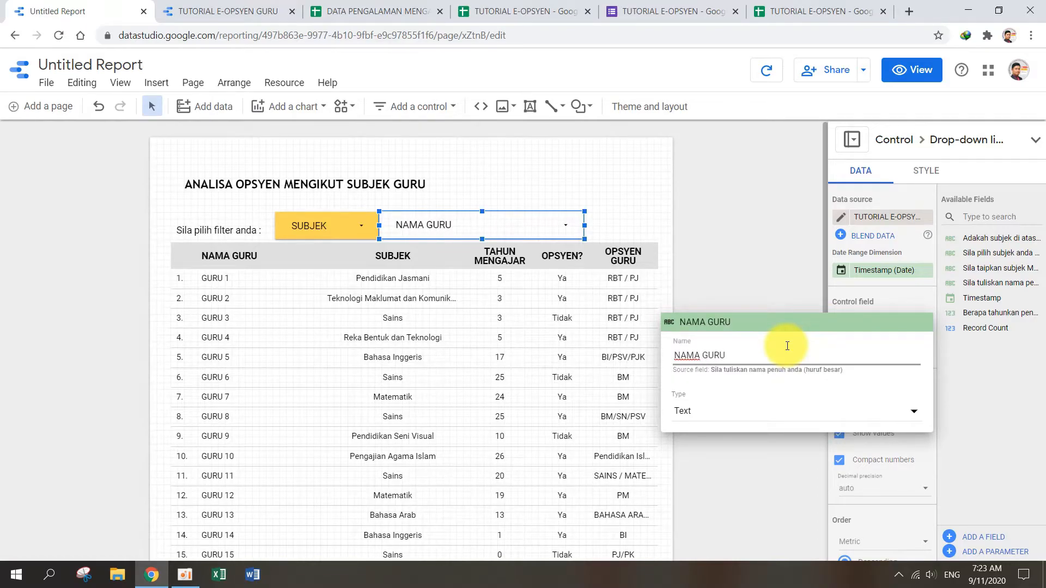
click(757, 277)
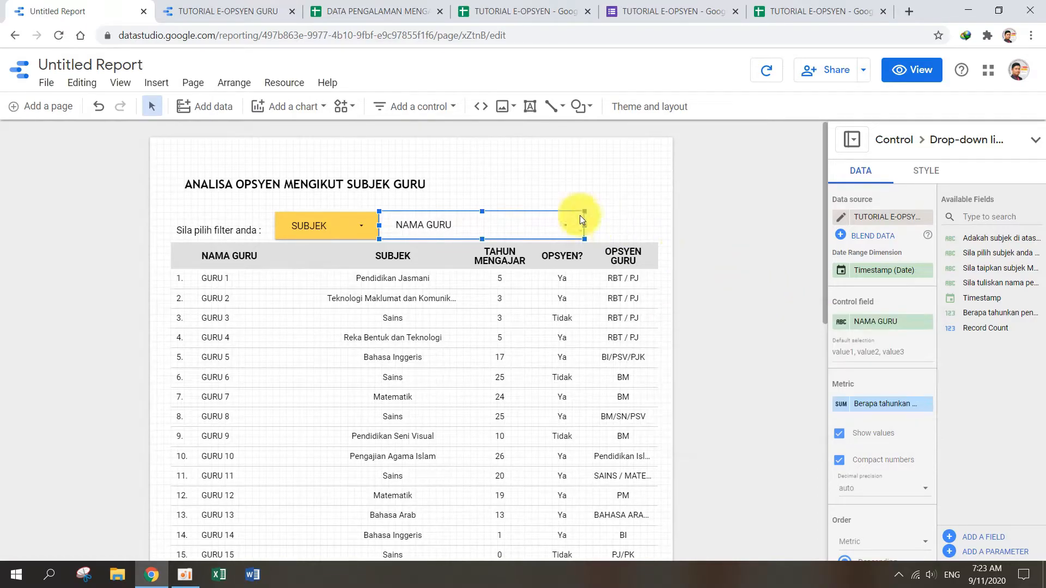
Step: Narrow the NAMA GURU drop-down list to about 60% of its width and leave a small gap between it and SUBJEK
drag(584, 226, 492, 226)
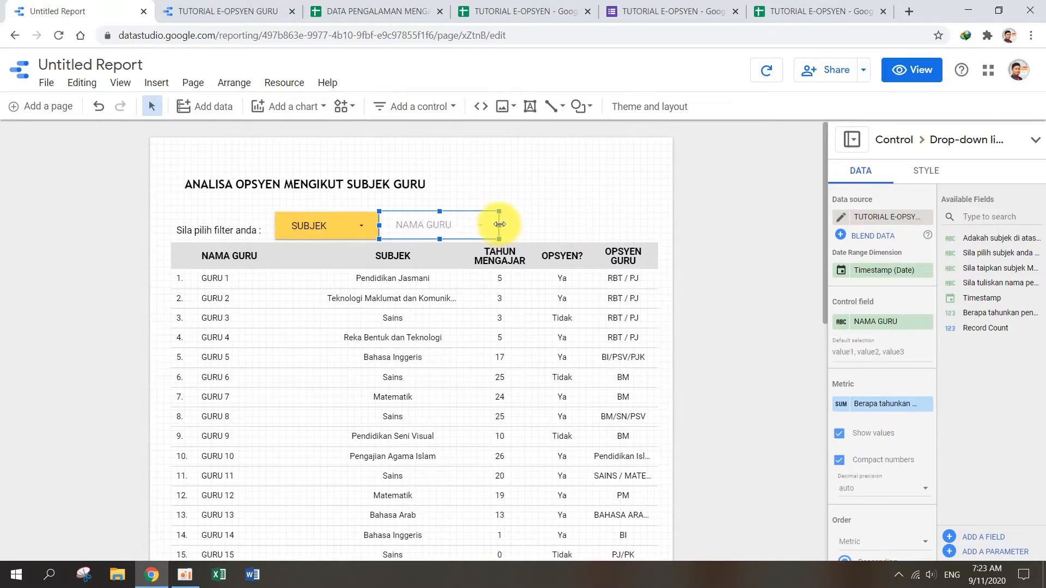
drag(483, 214, 487, 215)
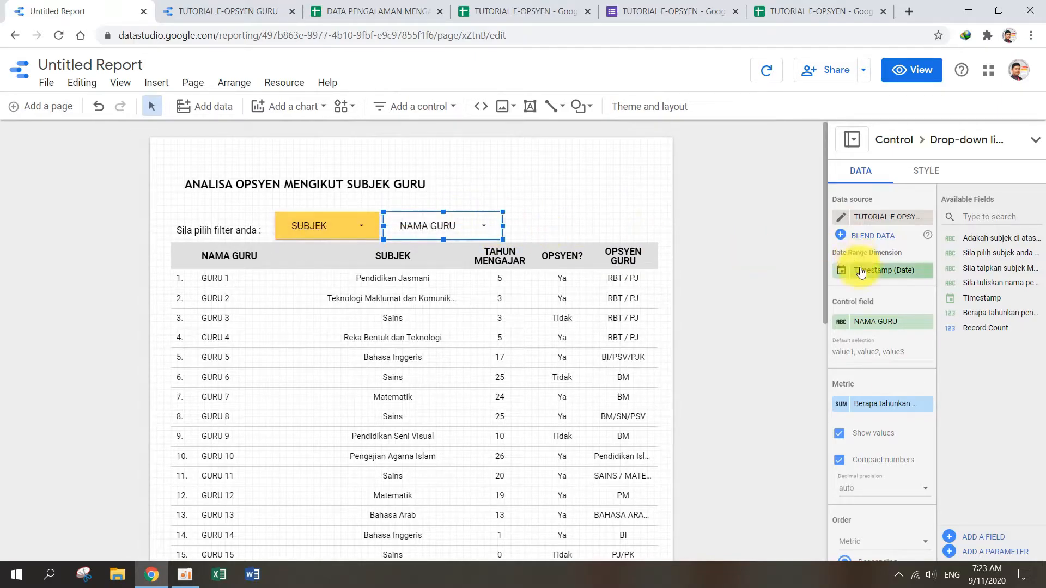
Step: Give the NAMA GURU drop-down list a light blue background and deselect it
click(927, 172)
scroll(883, 413, down, 5)
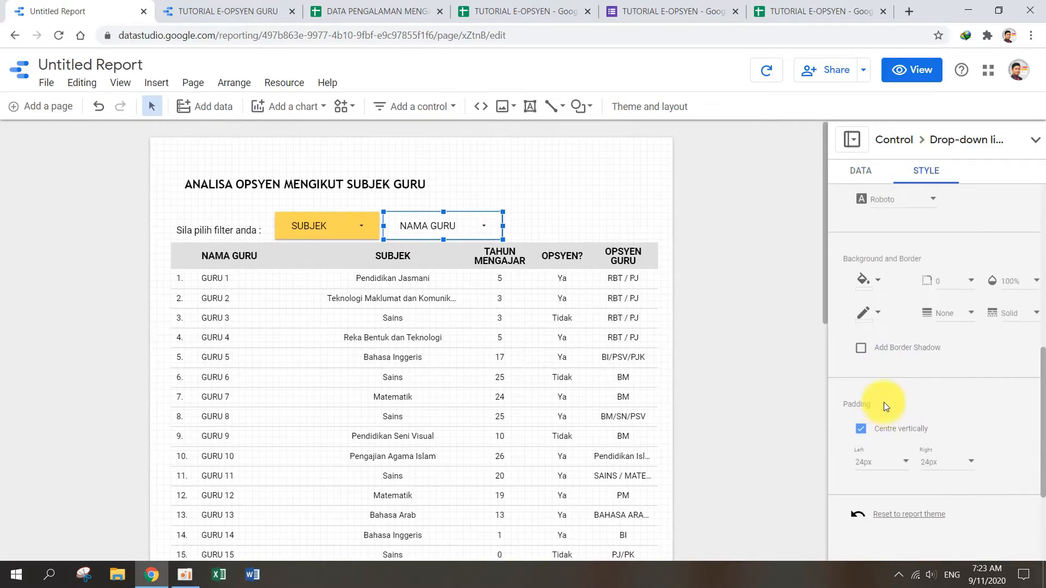
scroll(878, 302, up, 3)
scroll(876, 263, down, 3)
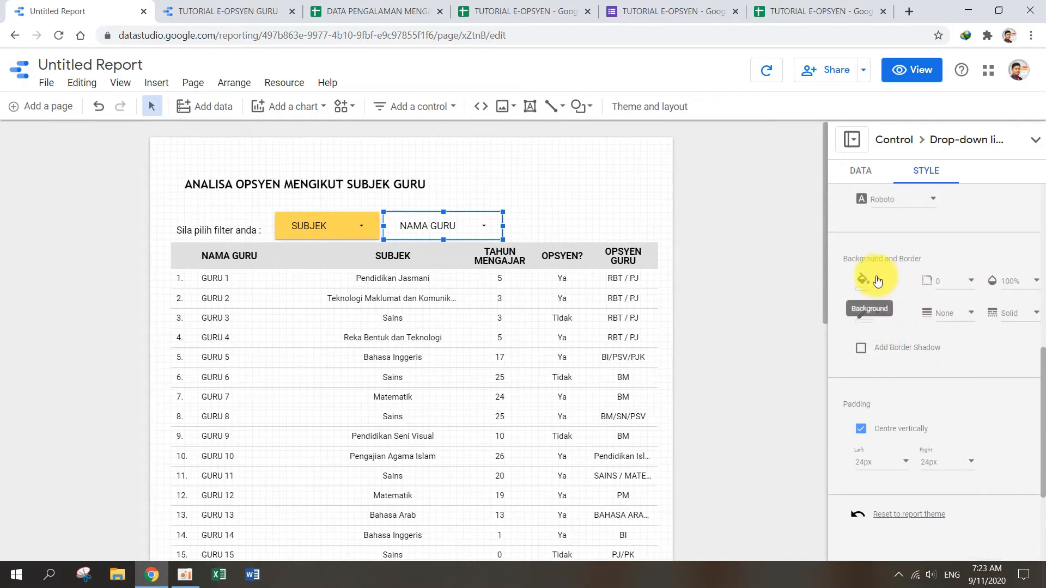
click(877, 281)
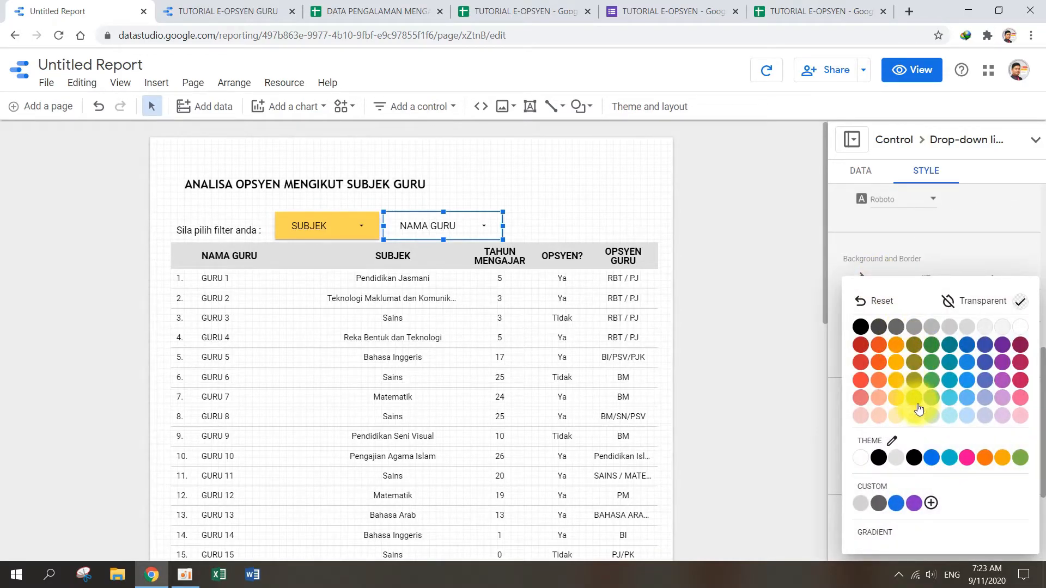
click(970, 401)
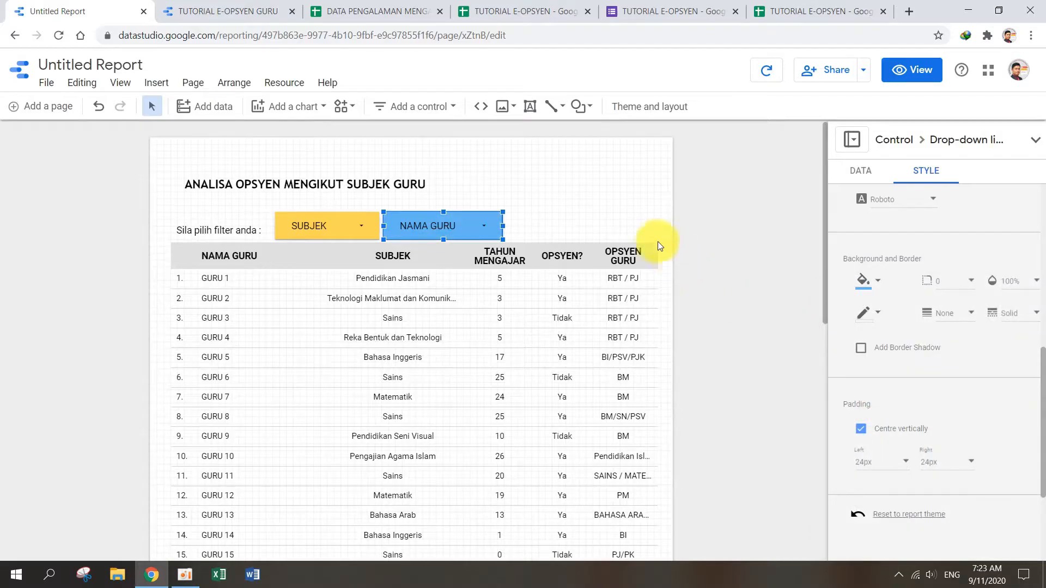
click(606, 213)
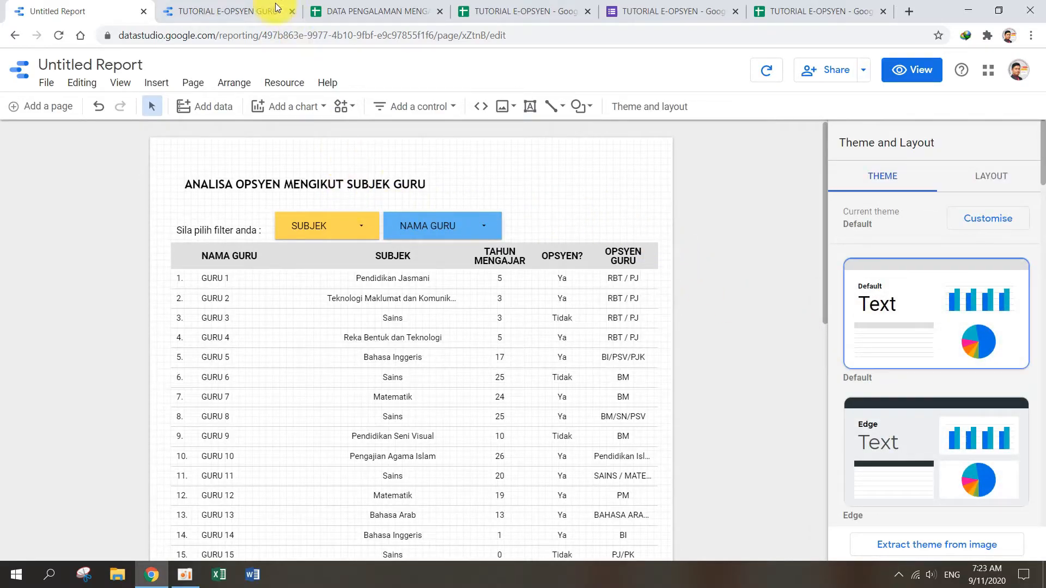
Step: Examine the pie chart of teachers by opsyen in the TUTORIAL E-OPSYEN GURU report and return to the untitled report
click(222, 7)
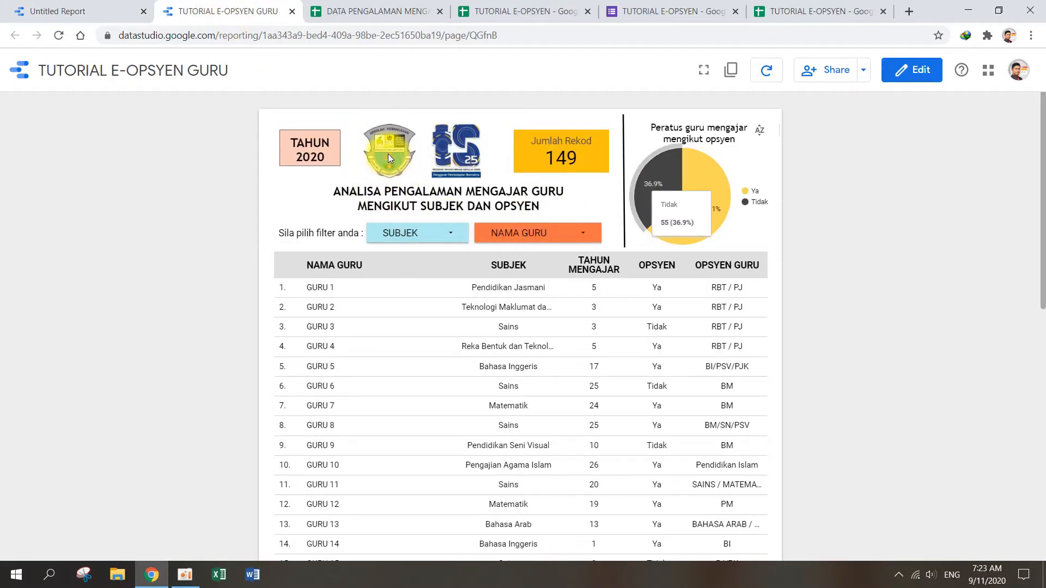
mouse_move(715, 172)
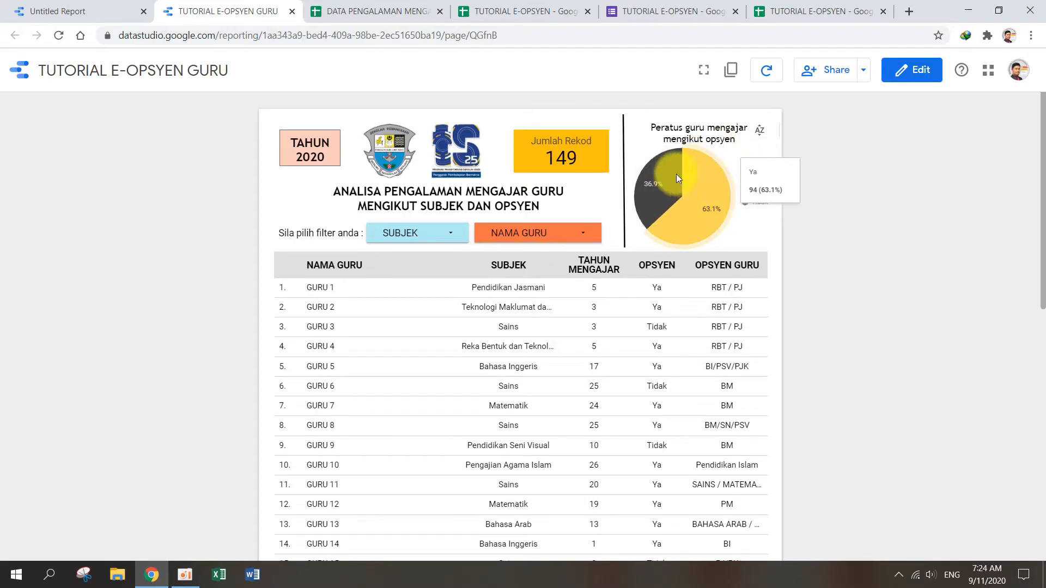
click(76, 10)
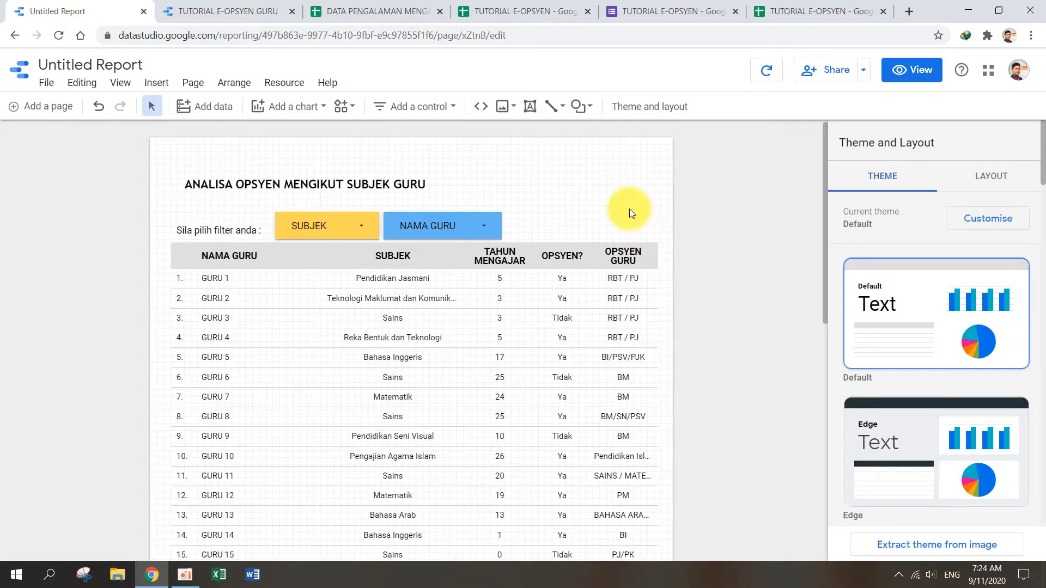
Step: Add a pie chart in the upper-right area of the report page
click(154, 84)
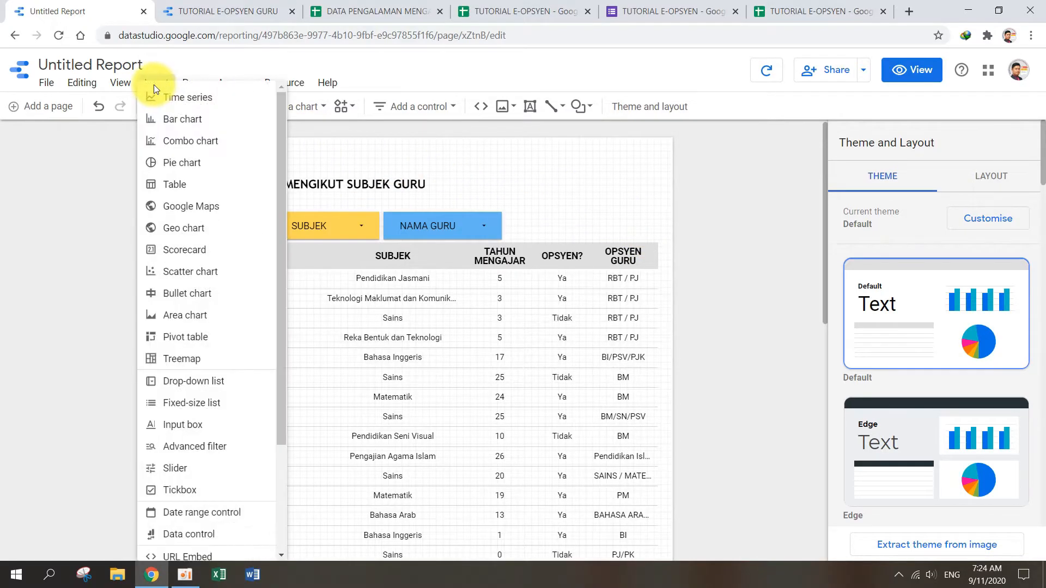
key(Escape)
click(320, 112)
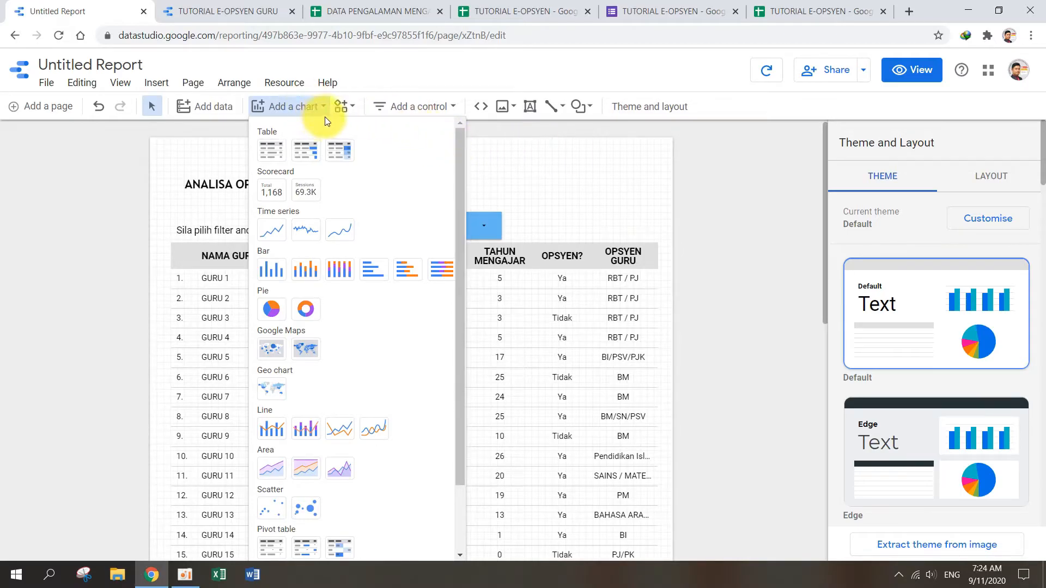
click(271, 309)
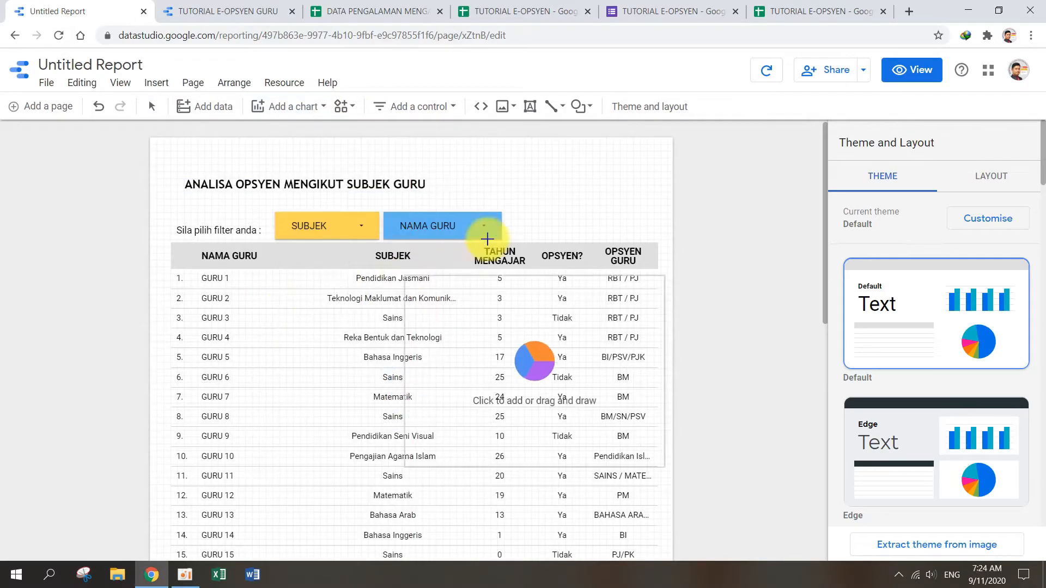
click(501, 155)
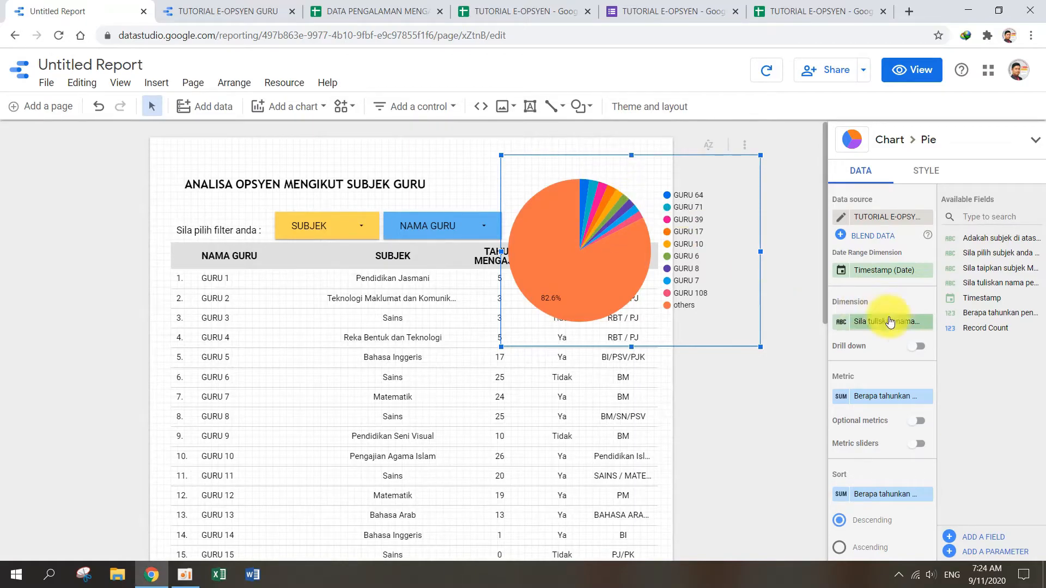
Step: Set the pie chart's dimension to "Adakah subjek di atas merupakan subjek pengajaran Major/Minor (Opsyen) anda?"
click(927, 329)
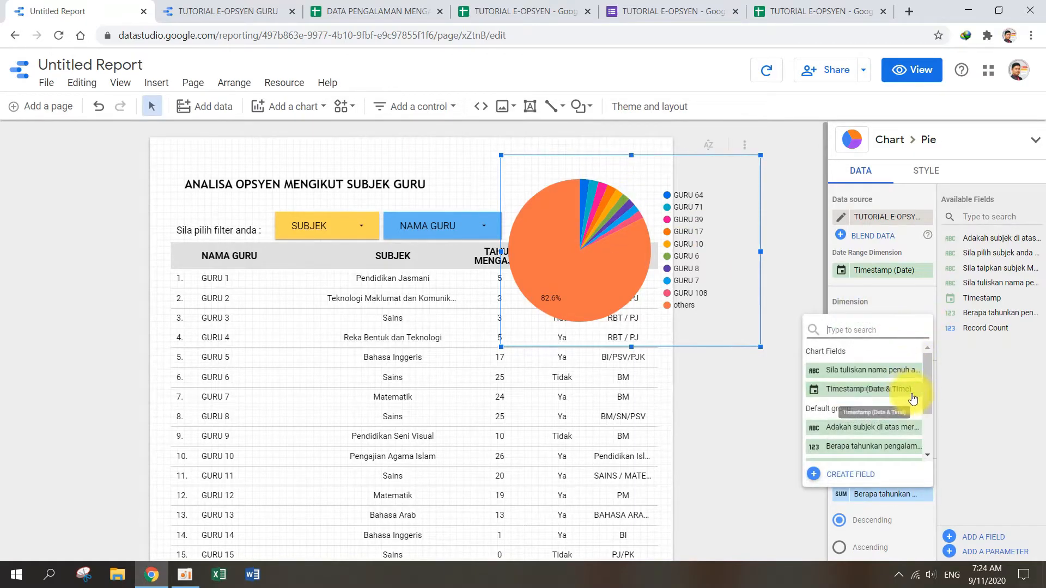
drag(926, 390, 927, 408)
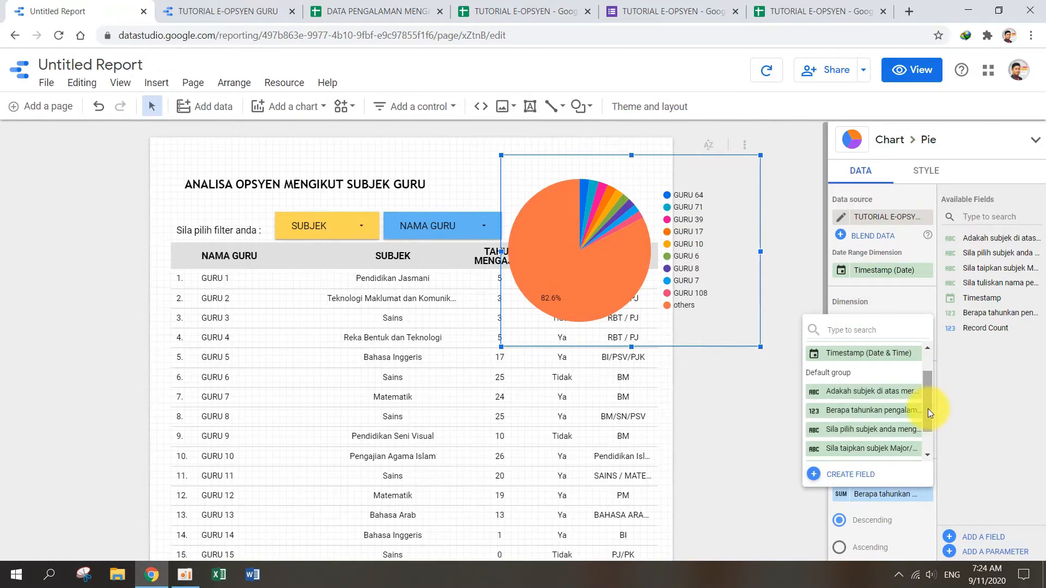
click(896, 396)
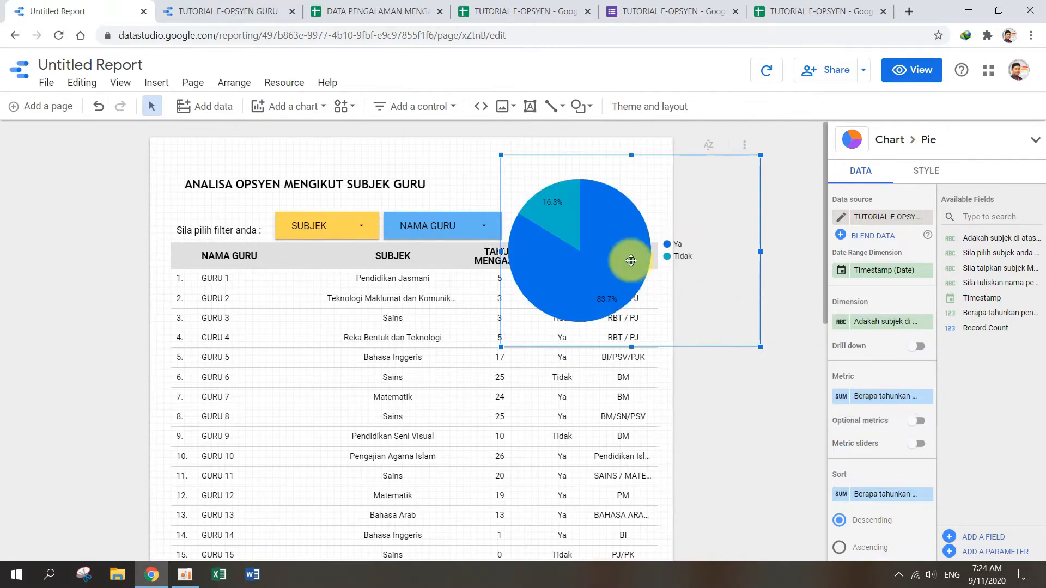
Step: Shrink the pie chart to about 60% of its width and fit it into the page's top-right corner beside the filters
drag(760, 346, 673, 272)
drag(570, 217, 600, 200)
mouse_move(693, 137)
mouse_down()
mouse_move(700, 132)
mouse_move(686, 143)
mouse_up()
scroll(658, 231, down, 1)
scroll(655, 241, down, 6)
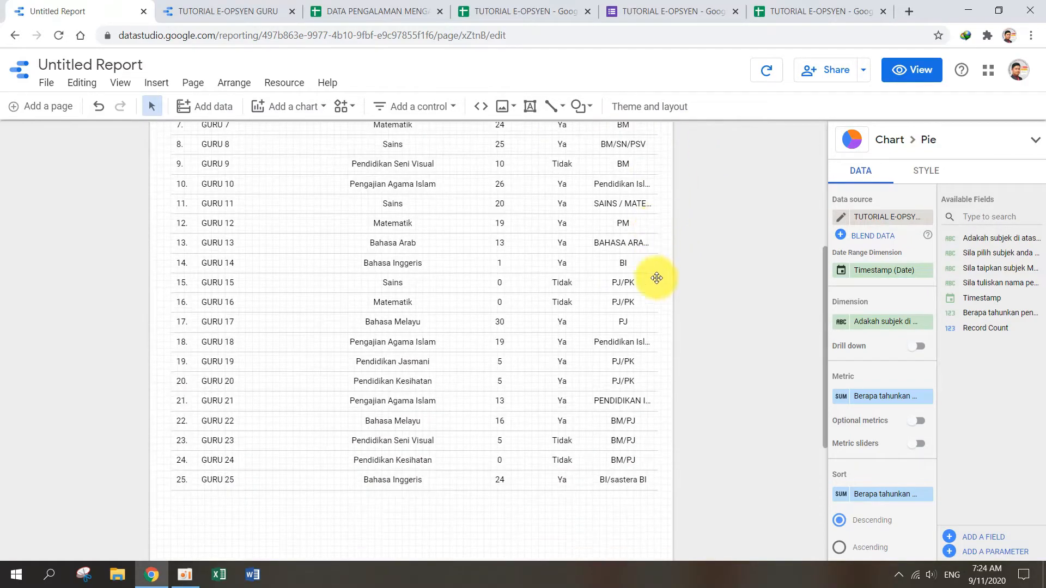
scroll(547, 332, up, 7)
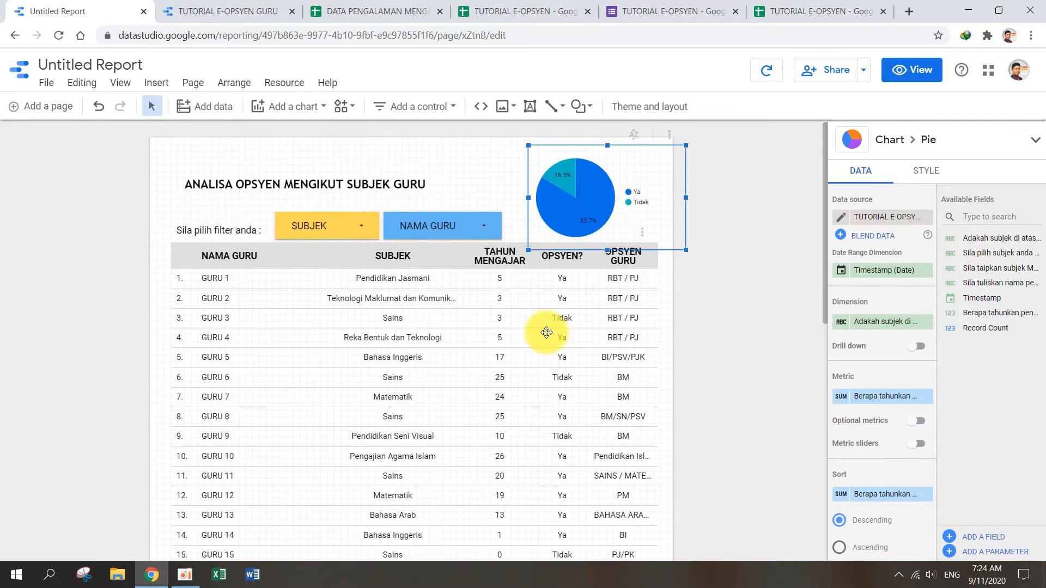
Step: Colour the pie chart by slice order, with dark olive for the first slice and light yellow for the second
click(882, 322)
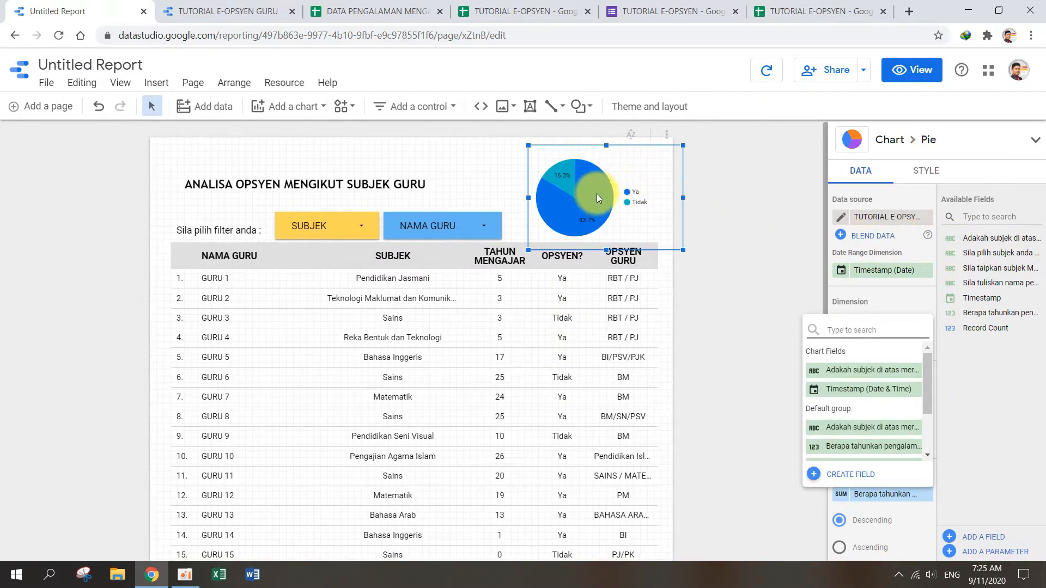
click(928, 177)
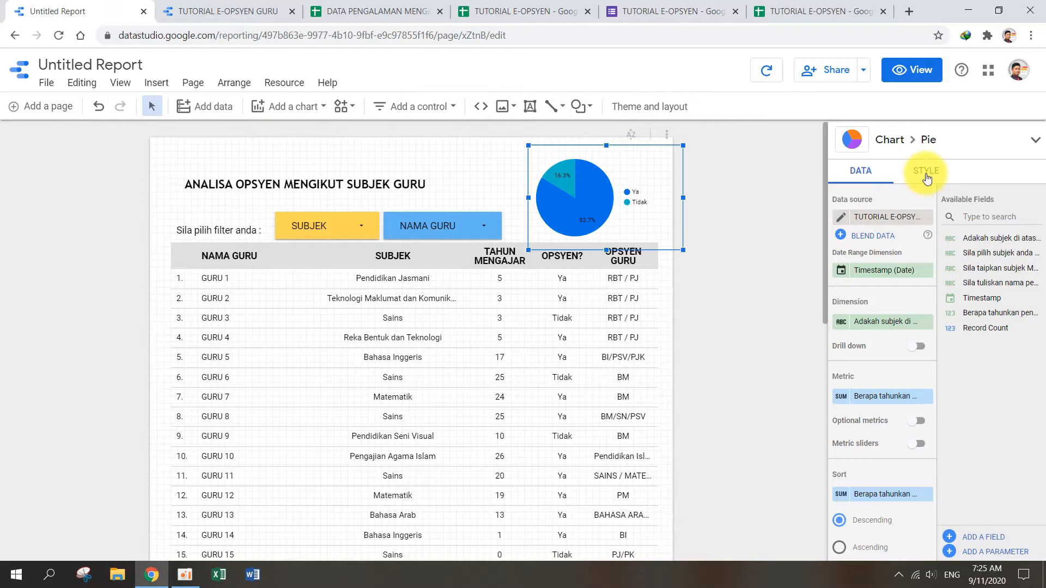
click(928, 174)
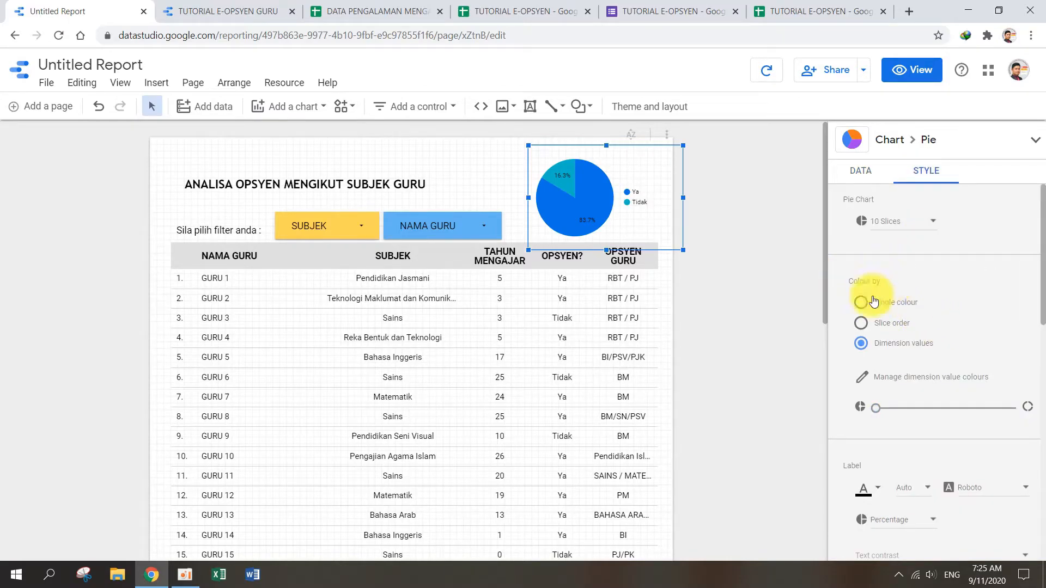
click(862, 325)
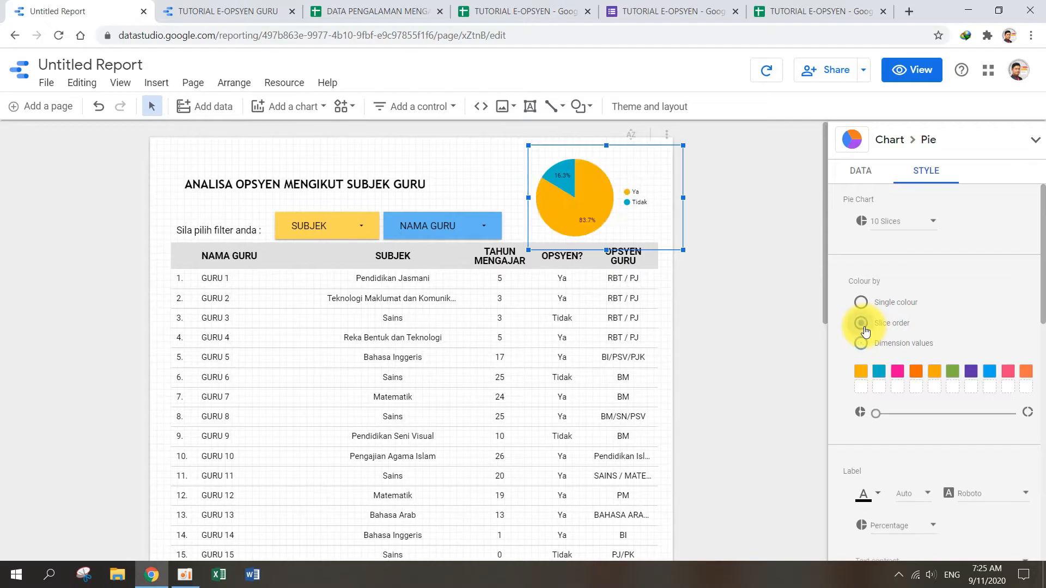
click(861, 372)
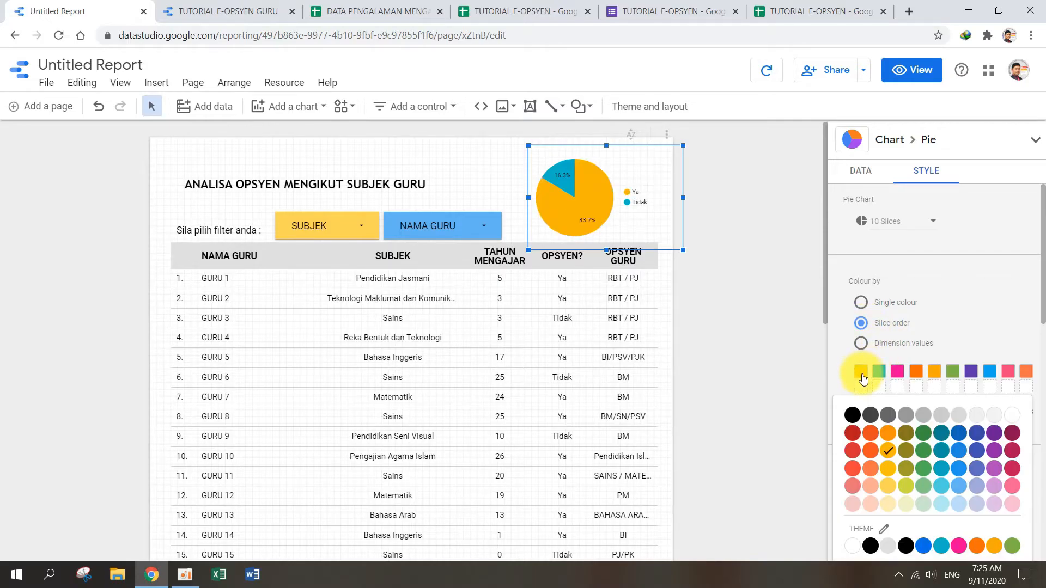
click(901, 438)
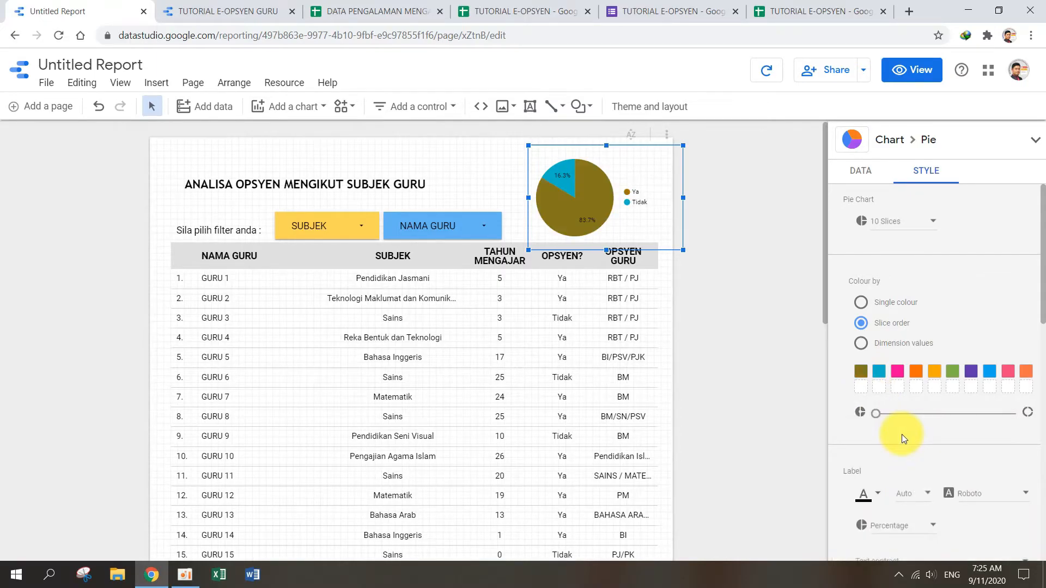
click(880, 373)
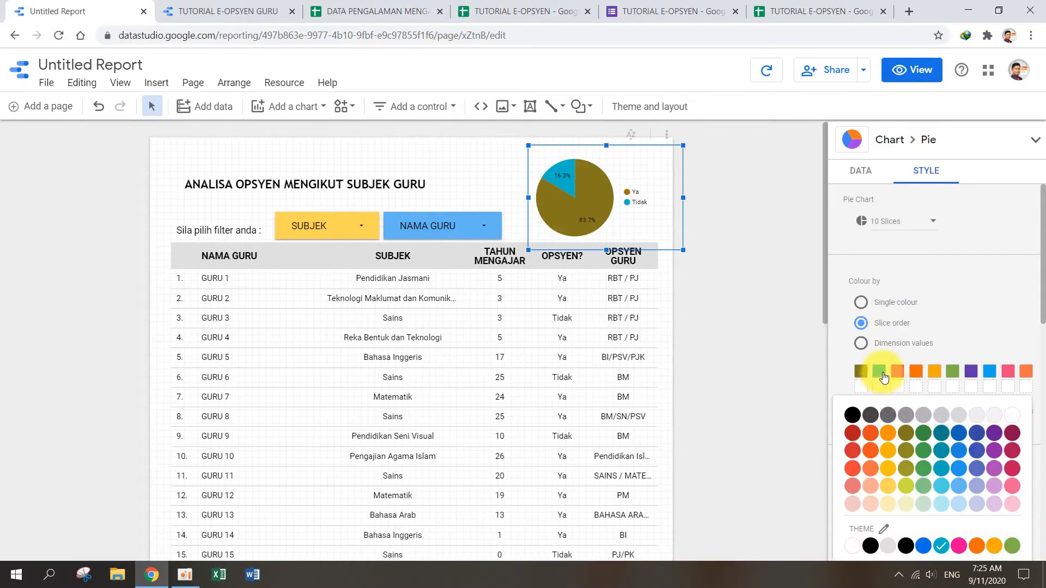
click(888, 486)
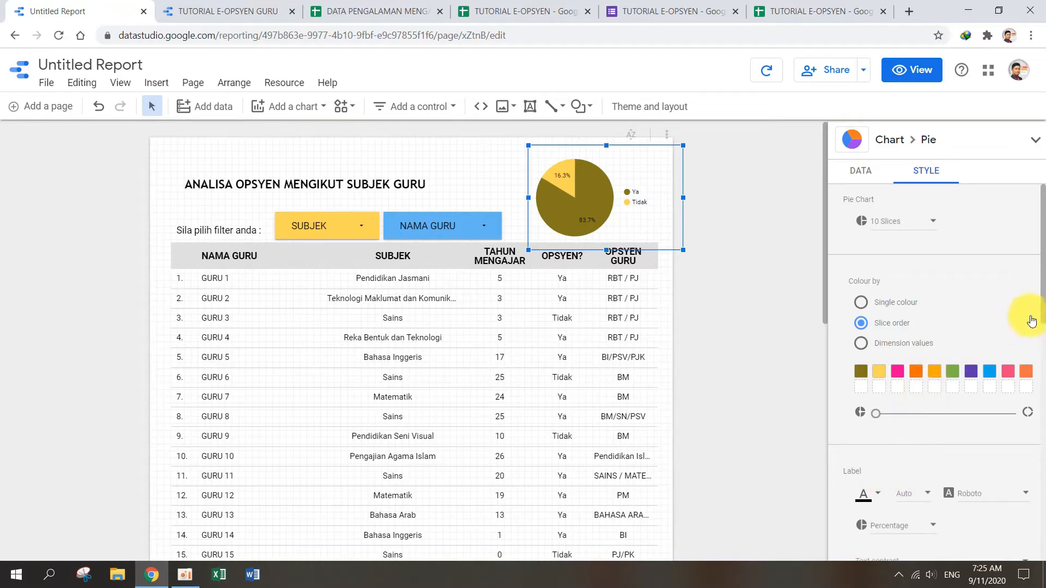
Step: Try Label and Value as the pie chart's slice labels and switch back to Percentage
drag(1042, 308, 1044, 363)
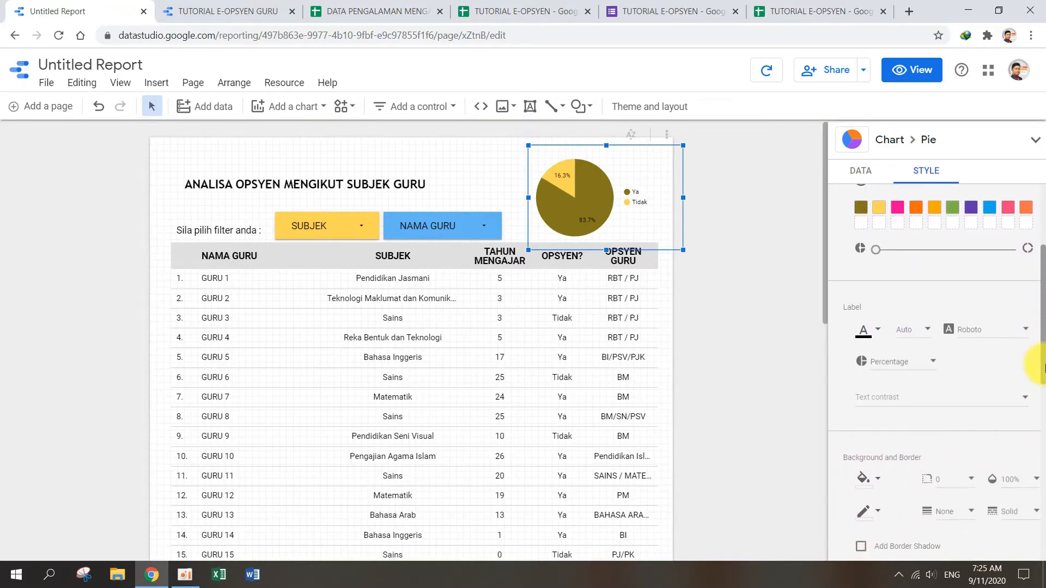
click(929, 363)
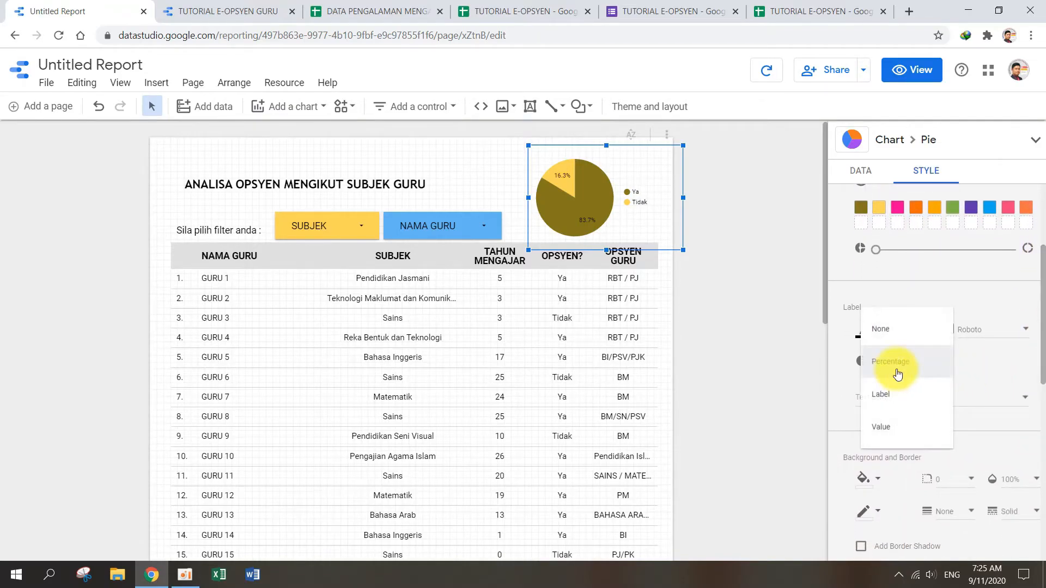
click(890, 396)
click(899, 363)
click(894, 392)
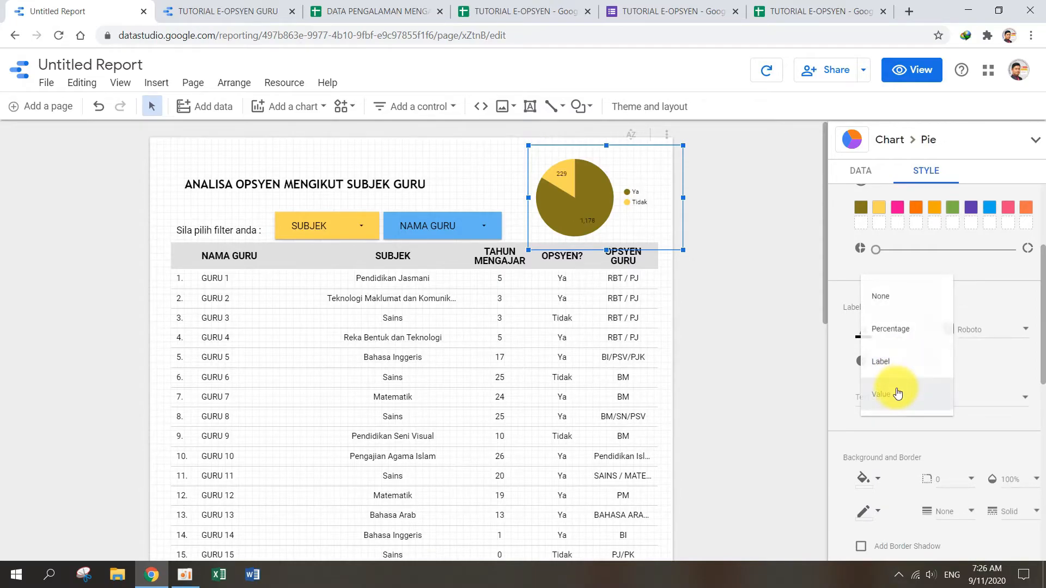
click(905, 364)
click(909, 296)
Step: Set the text contrast of the pie chart's labels to High
click(1011, 398)
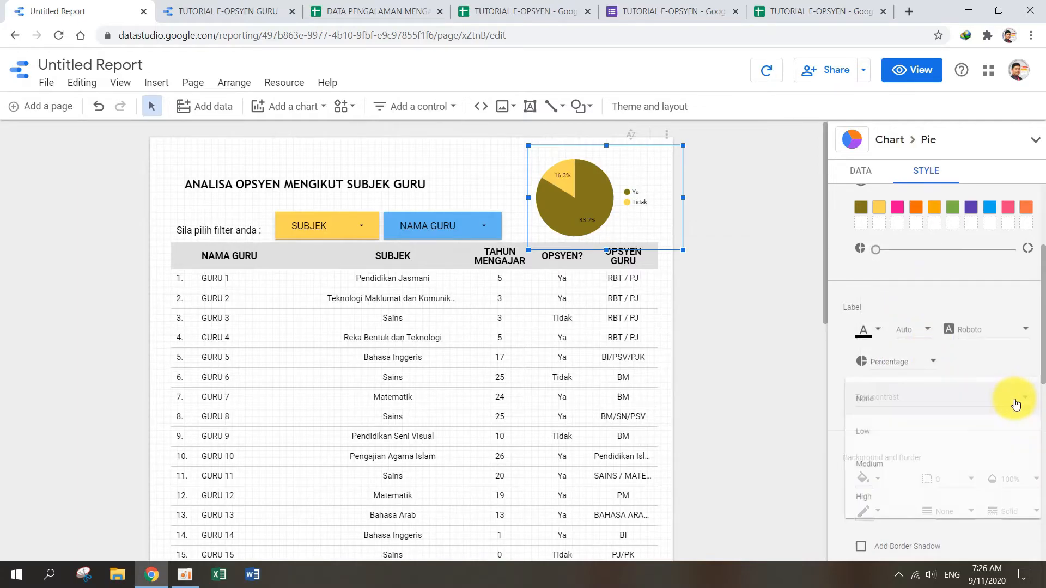
click(885, 500)
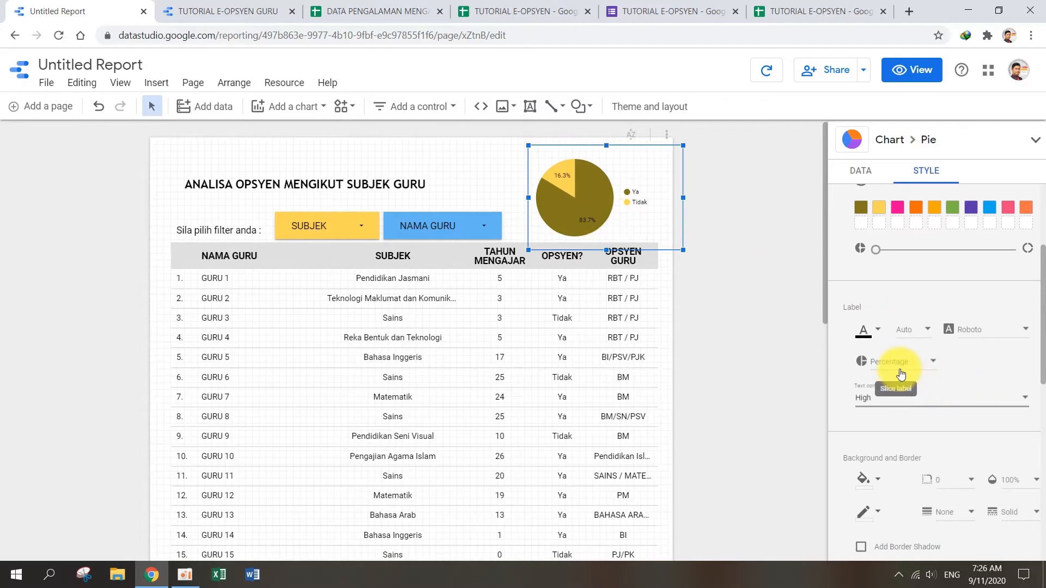
Step: Move the table about two rows down the page and place the NAMA GURU filter directly below the SUBJEK filter
scroll(904, 384, down, 5)
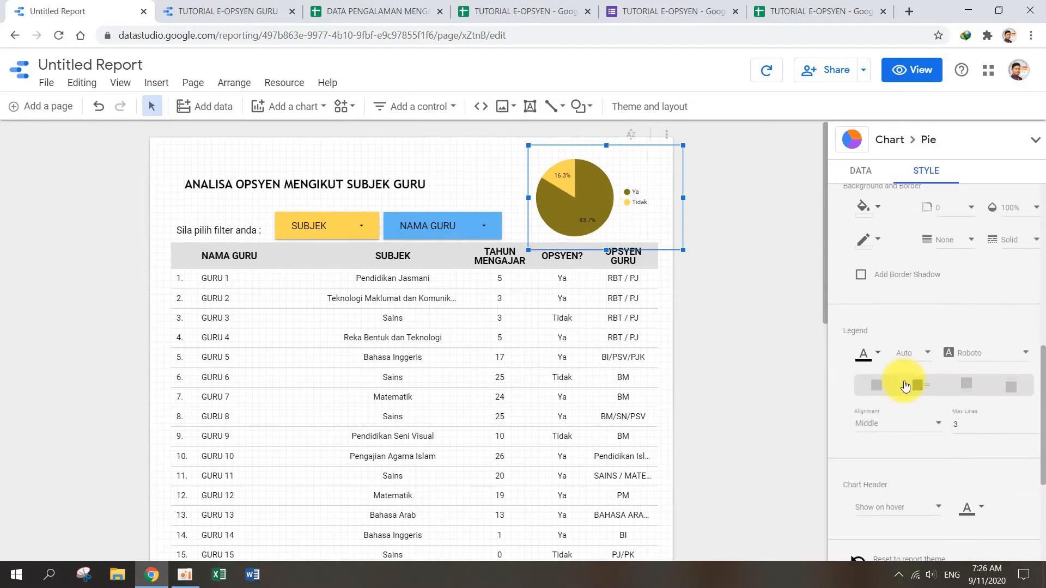
click(734, 330)
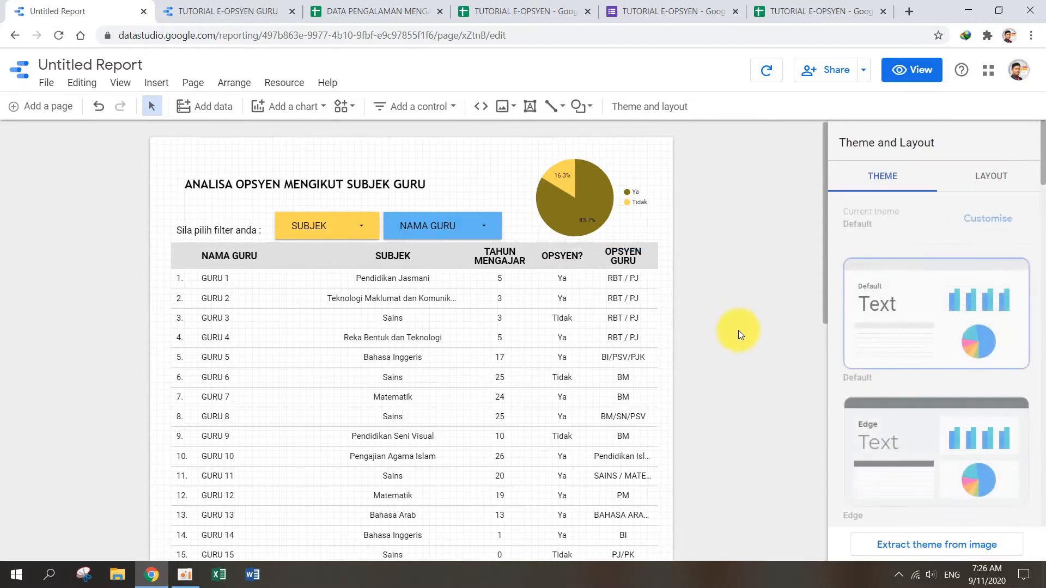
drag(508, 254, 512, 289)
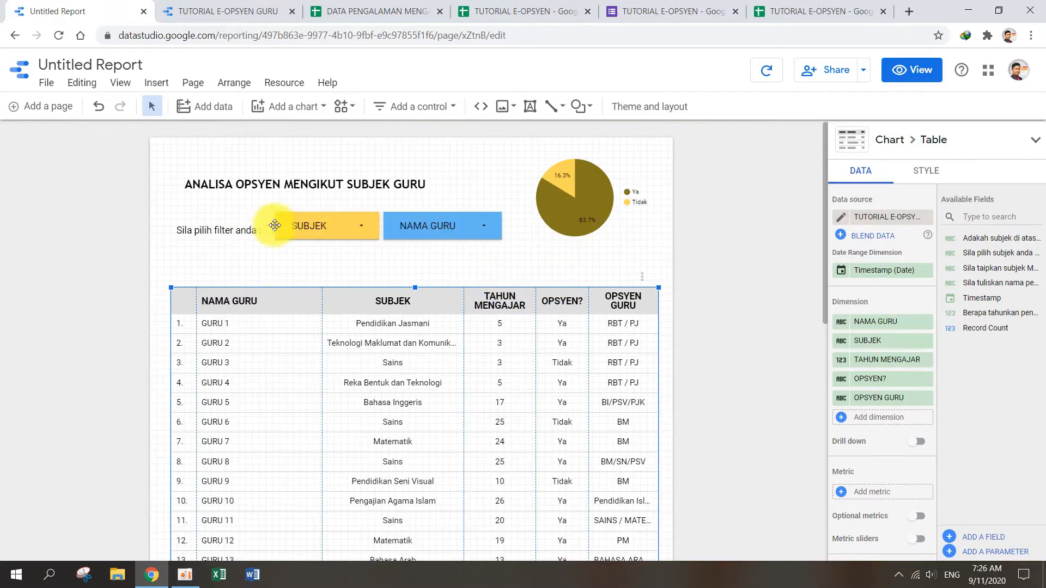
drag(431, 236, 321, 277)
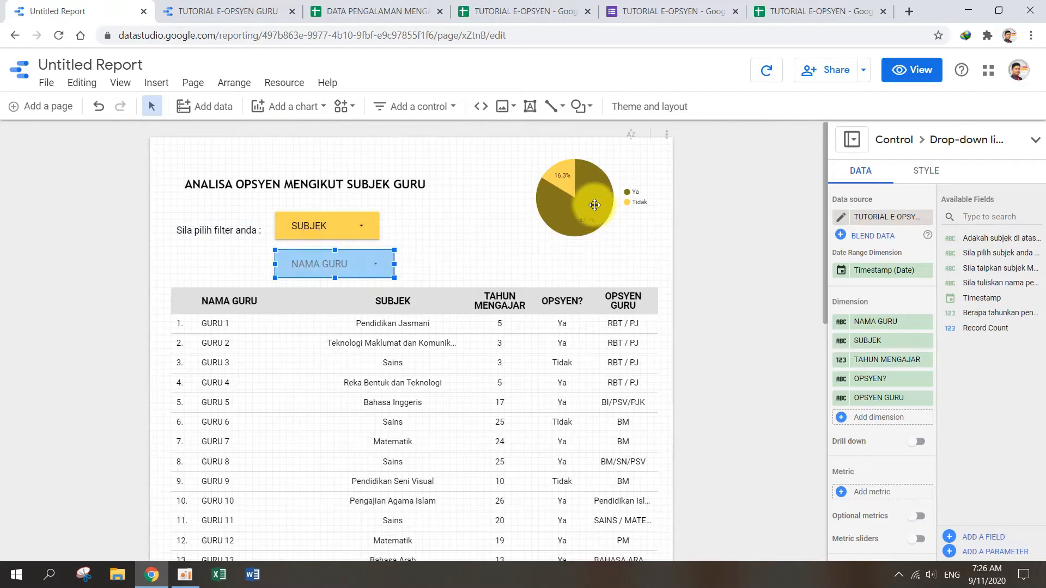
Step: Enlarge the pie chart by about 40% to fill the space above the table and shift it slightly toward the page's right edge
click(541, 243)
drag(527, 251, 469, 298)
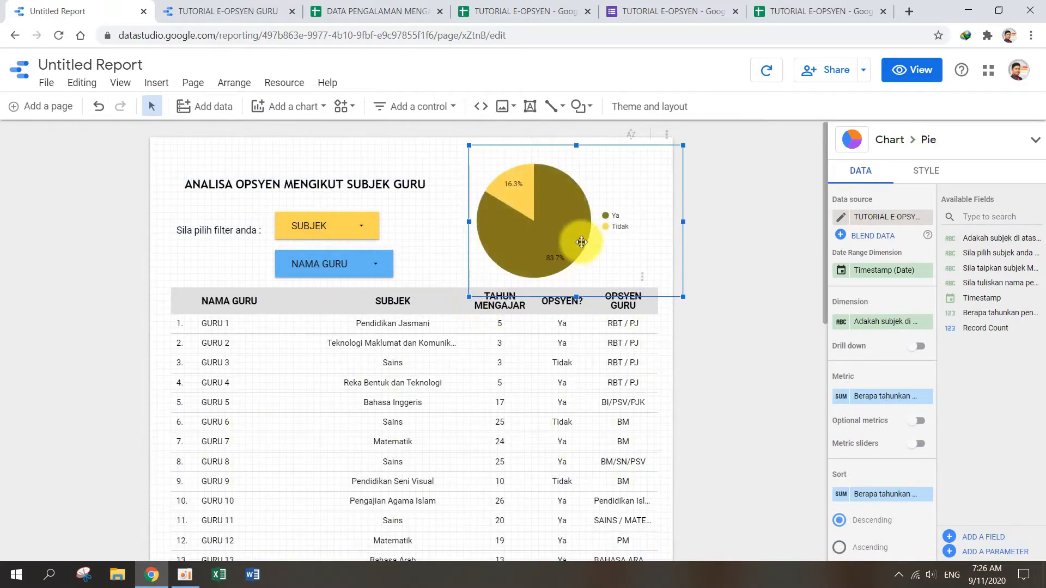
drag(557, 235, 568, 236)
click(731, 244)
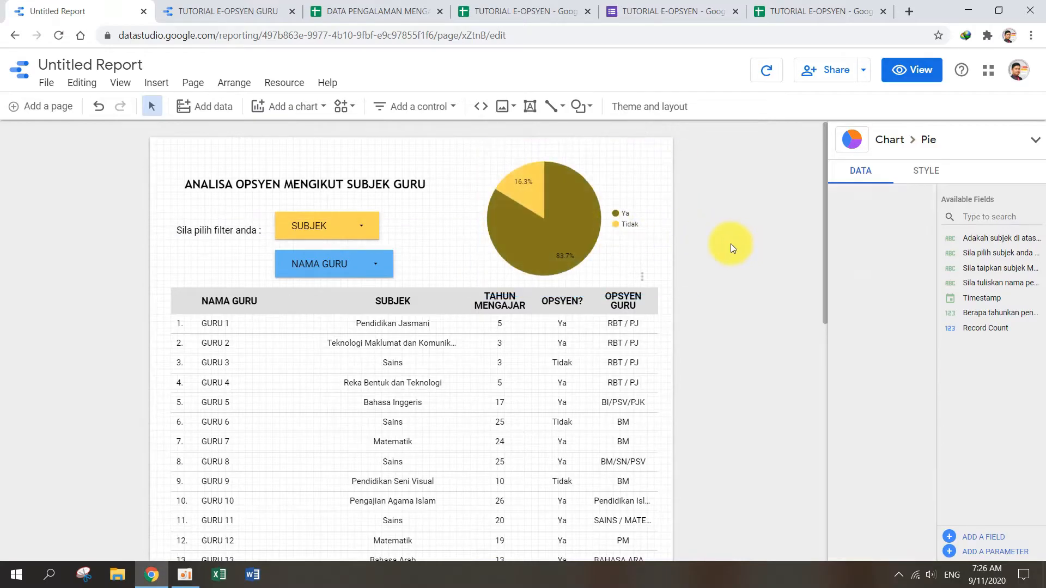
Step: Add the caption text "Peratus guru mengajar mengikut opsyen" above the pie chart and narrow its box so it wraps onto two lines
click(370, 184)
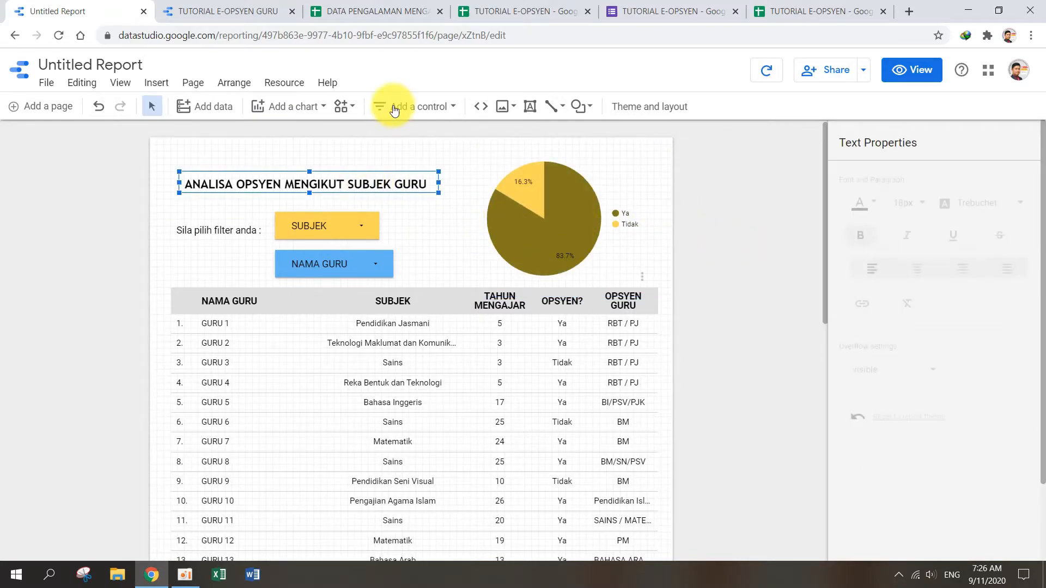
click(208, 6)
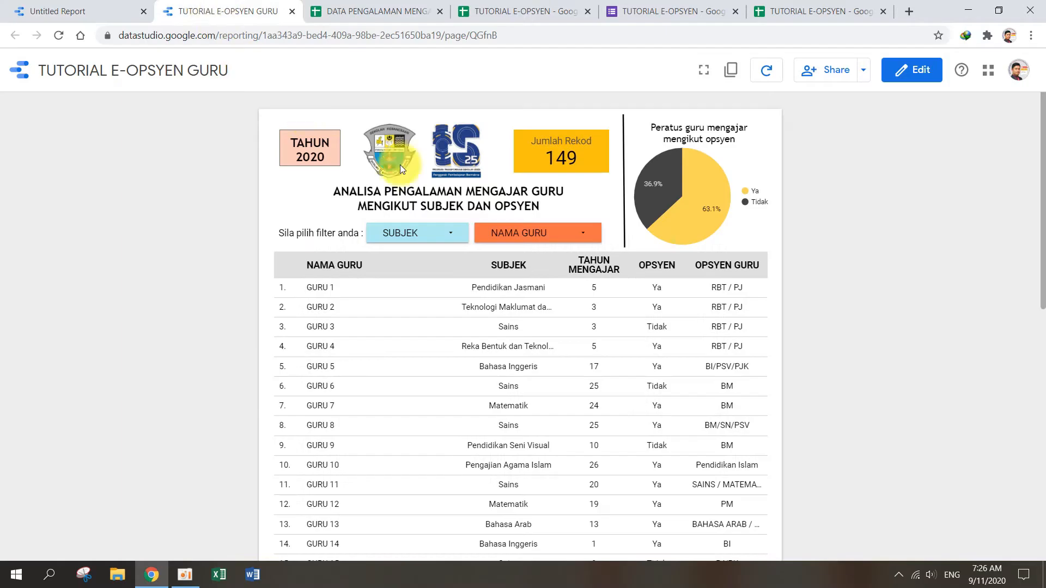
click(112, 11)
click(529, 107)
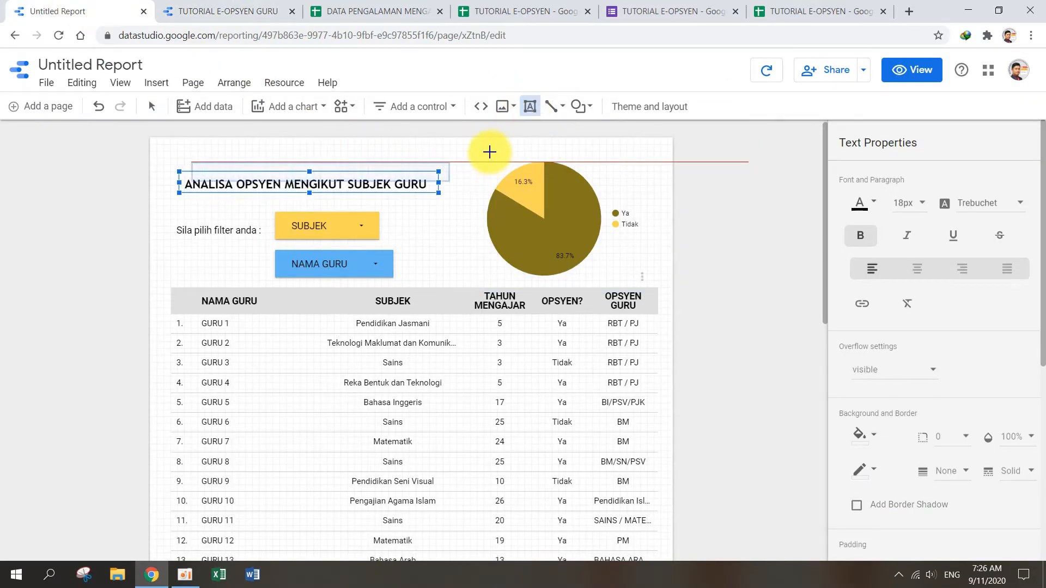
click(489, 150)
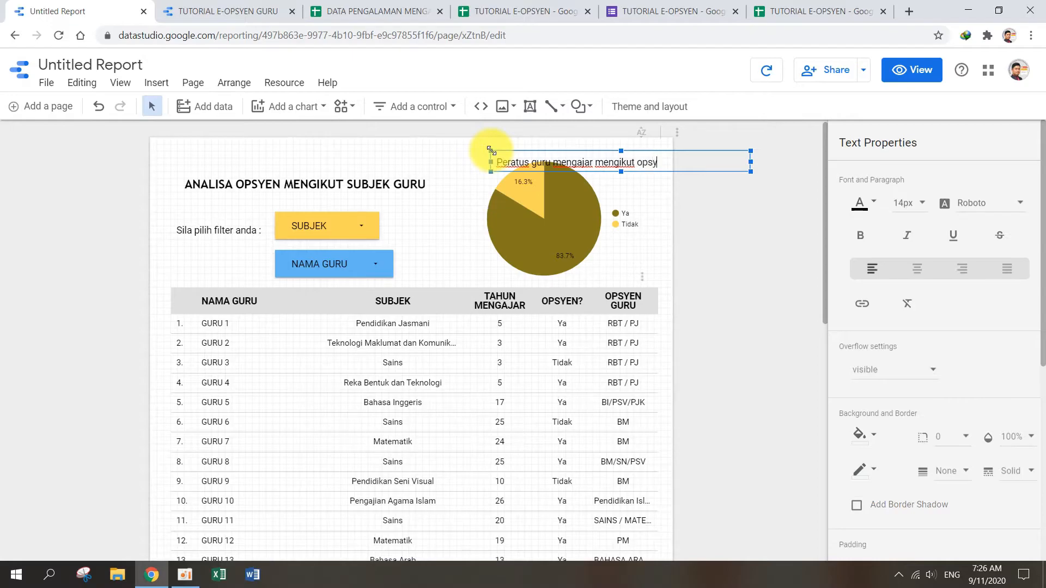
drag(750, 172, 610, 202)
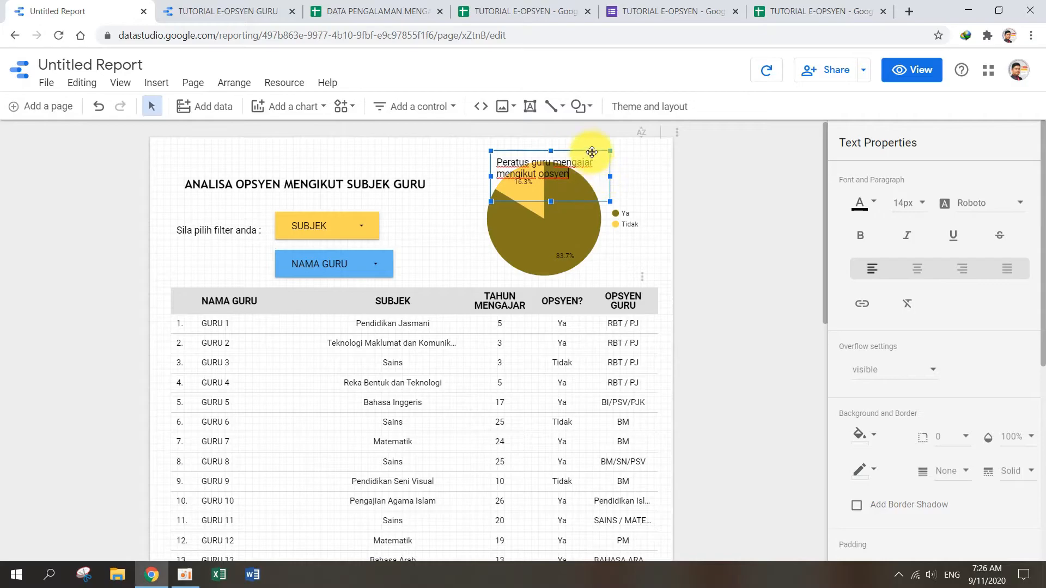
Step: Shrink the pie chart slightly and position it directly beneath its two-line caption
drag(593, 149, 606, 150)
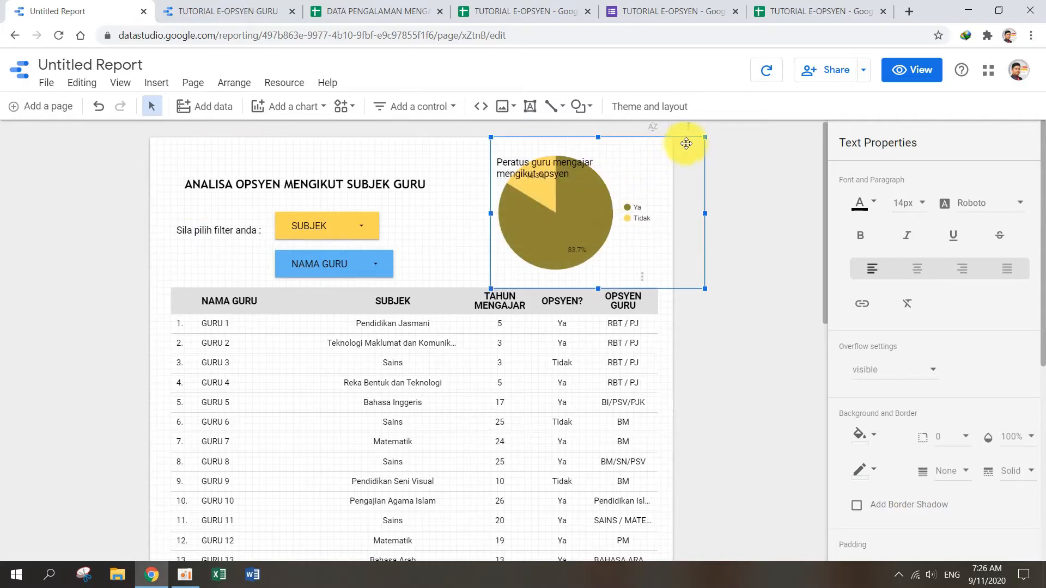
drag(703, 139, 677, 176)
drag(549, 238, 537, 238)
Step: Make the pie chart's caption text bold and look over the report page
double_click(561, 159)
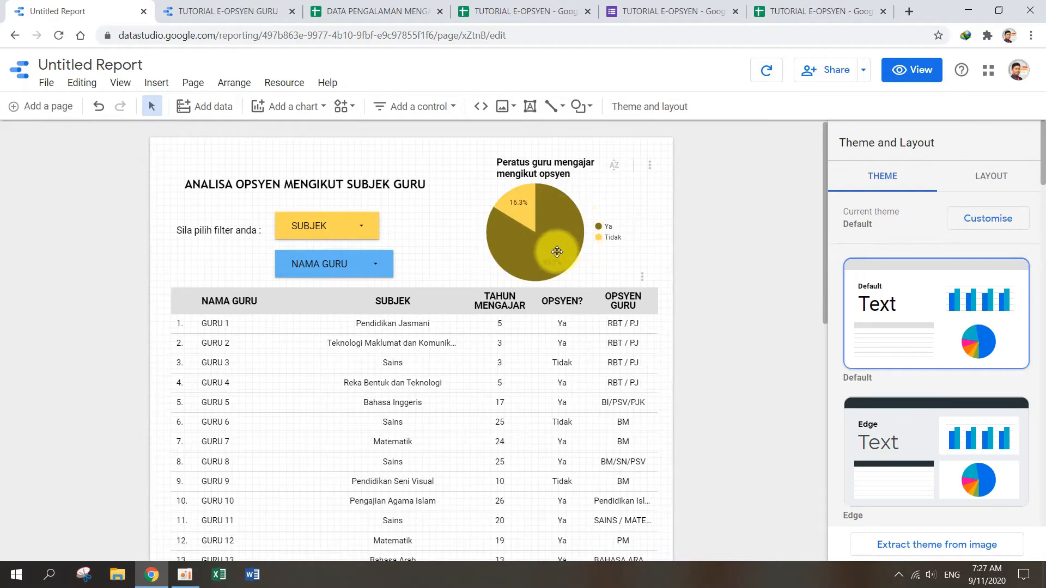
scroll(545, 253, down, 3)
scroll(523, 267, down, 3)
scroll(498, 331, up, 6)
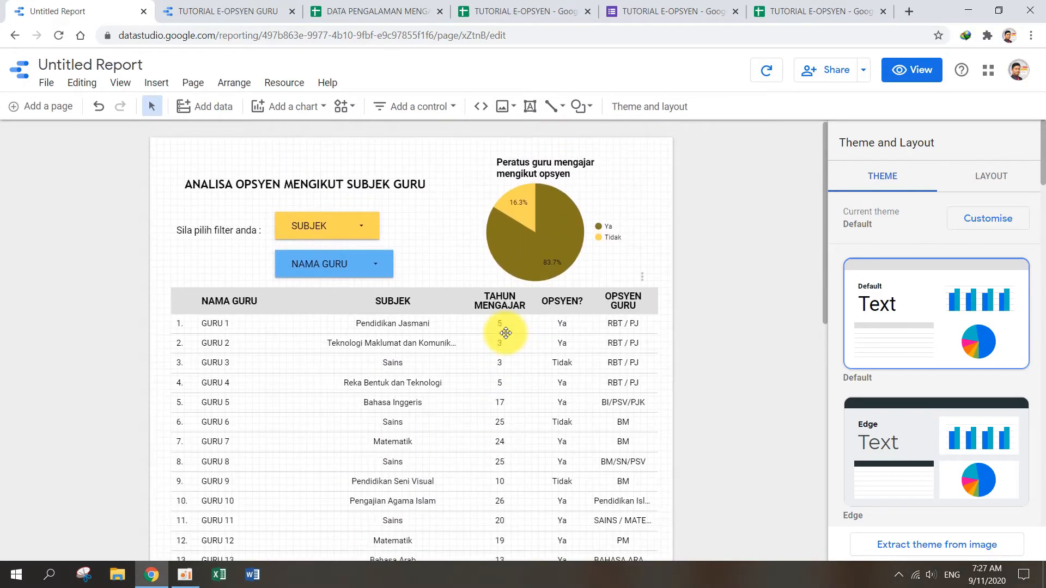
Step: Switch the report to view mode and look through the choices in the SUBJEK and NAMA GURU filters
click(917, 82)
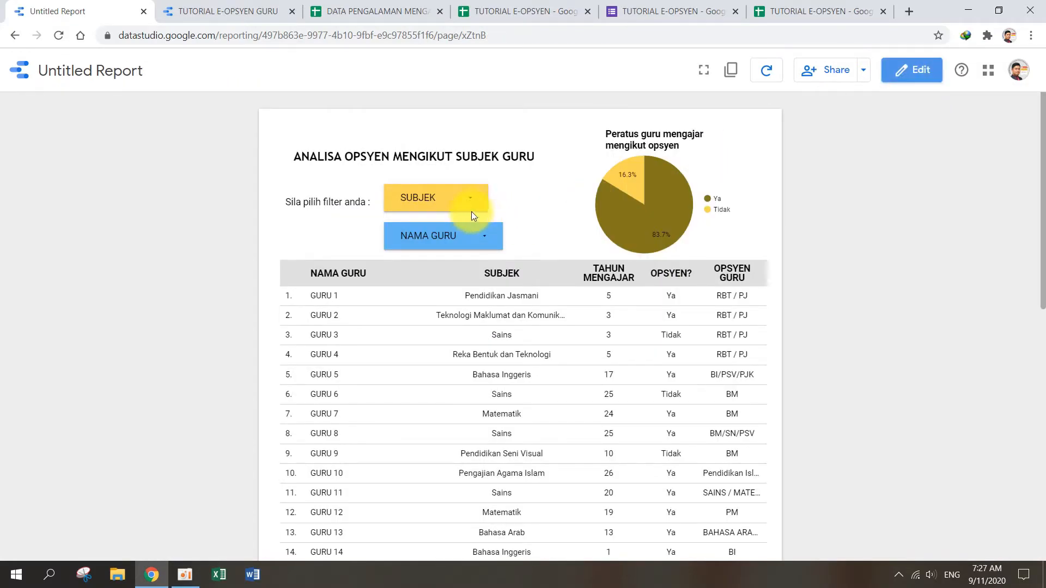
click(465, 204)
scroll(507, 320, down, 2)
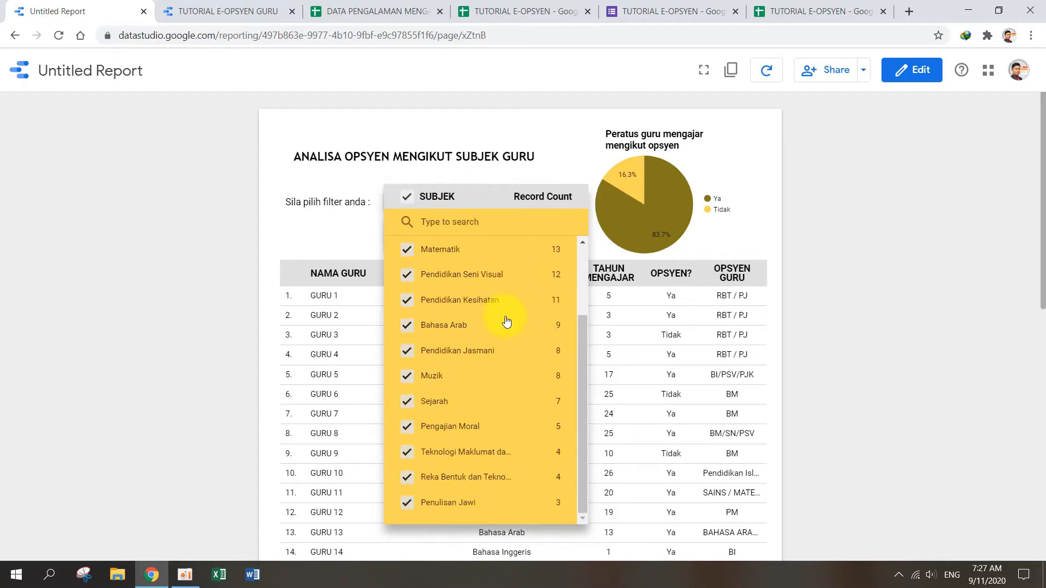
scroll(533, 479, up, 3)
click(568, 162)
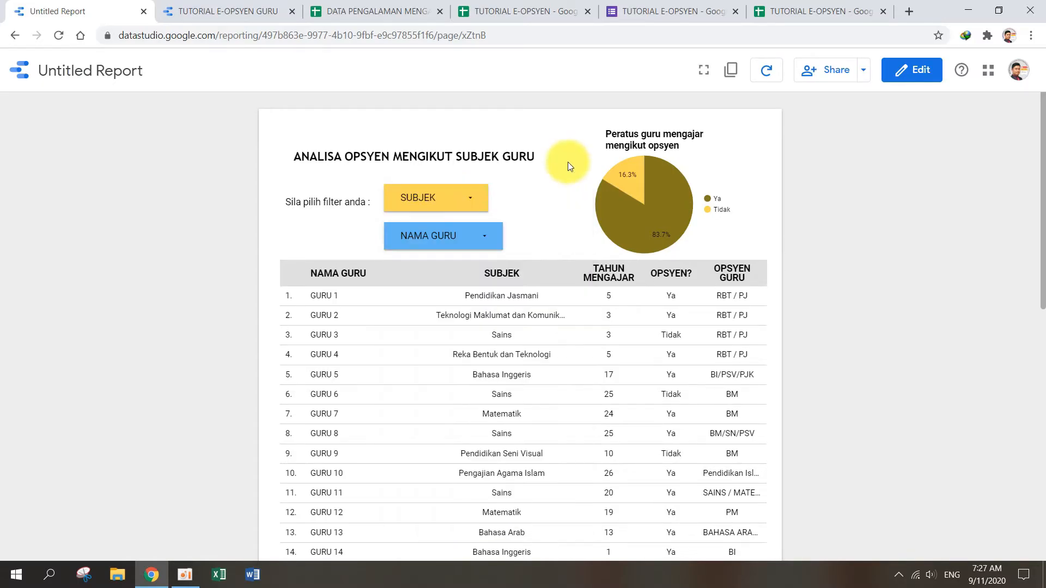
click(487, 238)
scroll(526, 362, down, 4)
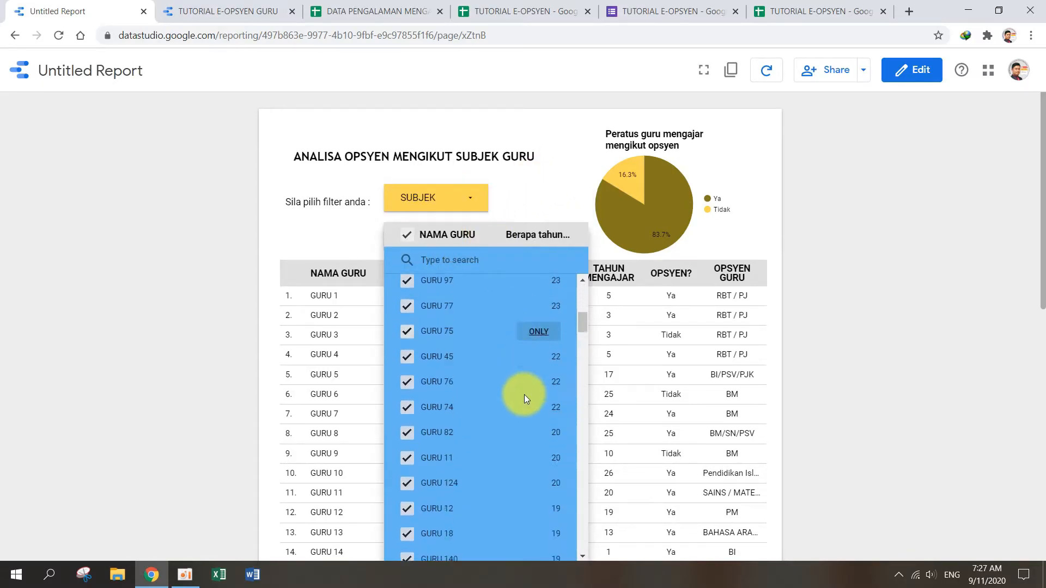
scroll(527, 467, down, 5)
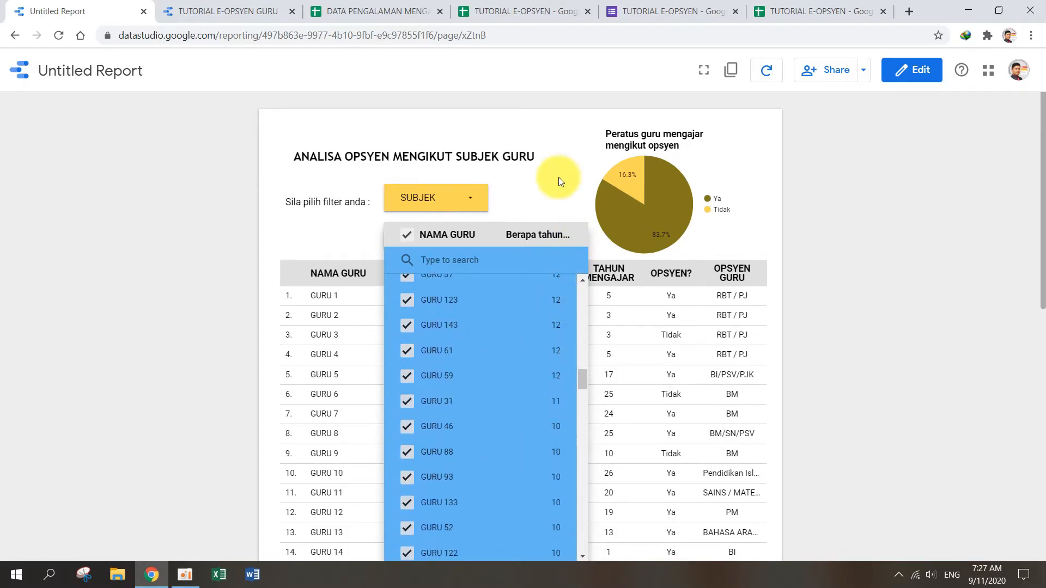
click(558, 178)
Step: Try excluding Matematik and Bahasa Inggeris in the SUBJEK filter and reselect all subjects
click(474, 201)
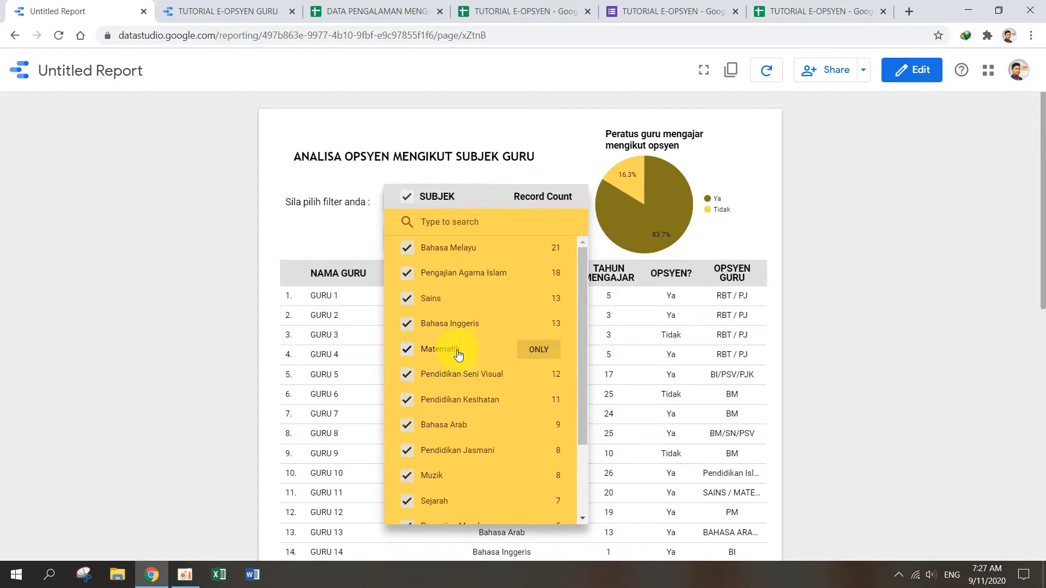
click(407, 349)
click(410, 323)
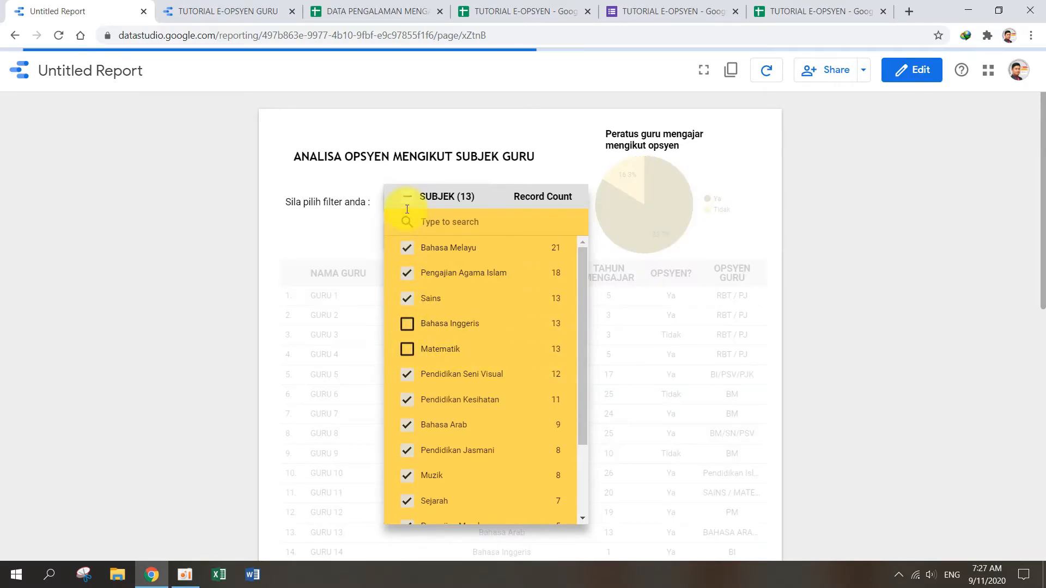
click(409, 203)
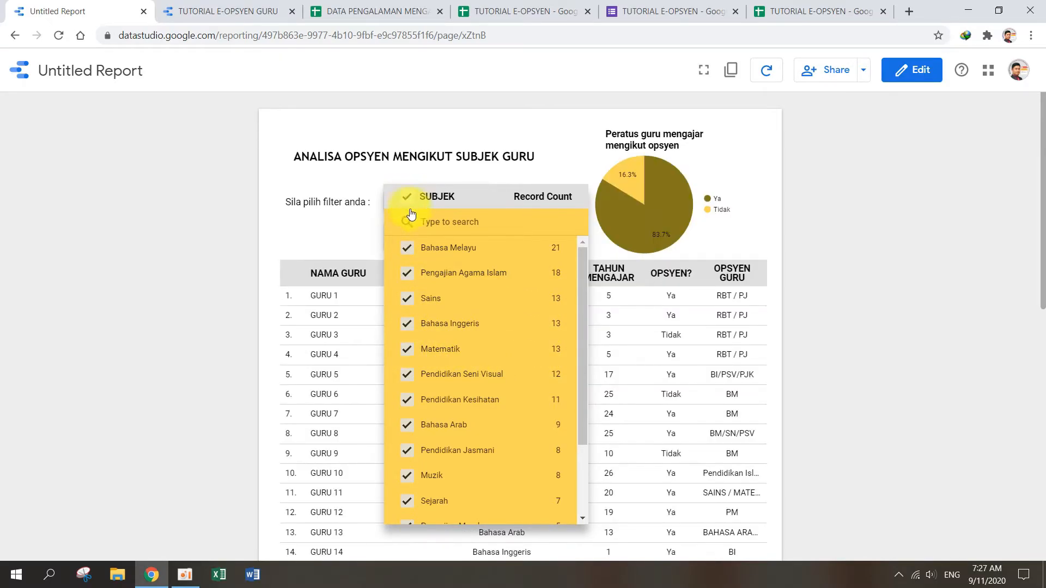
Step: Filter the report to only Bahasa Melayu and check the table rows and the NAMA GURU filter's choices
mouse_move(410, 248)
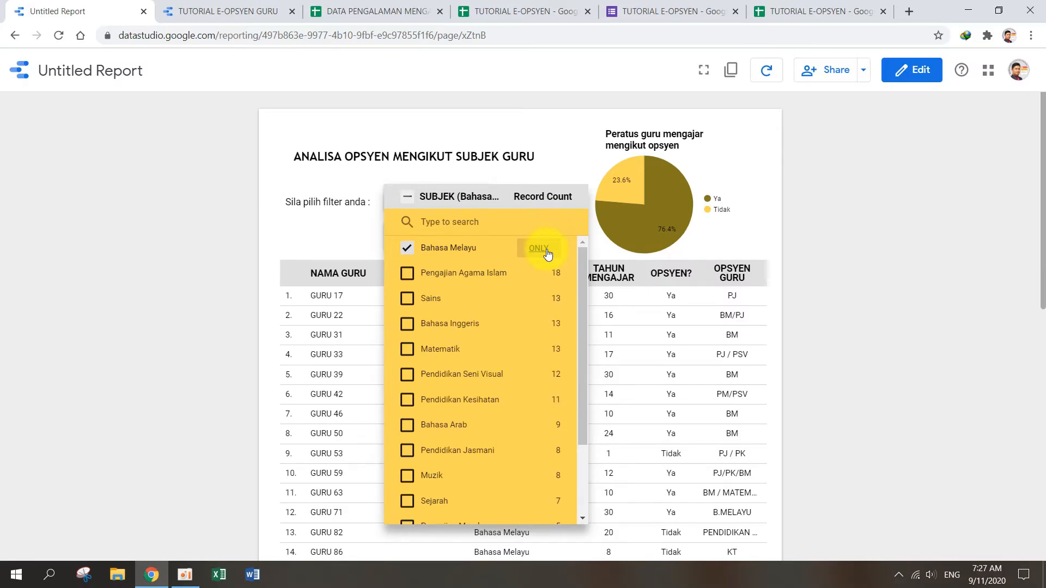
click(350, 239)
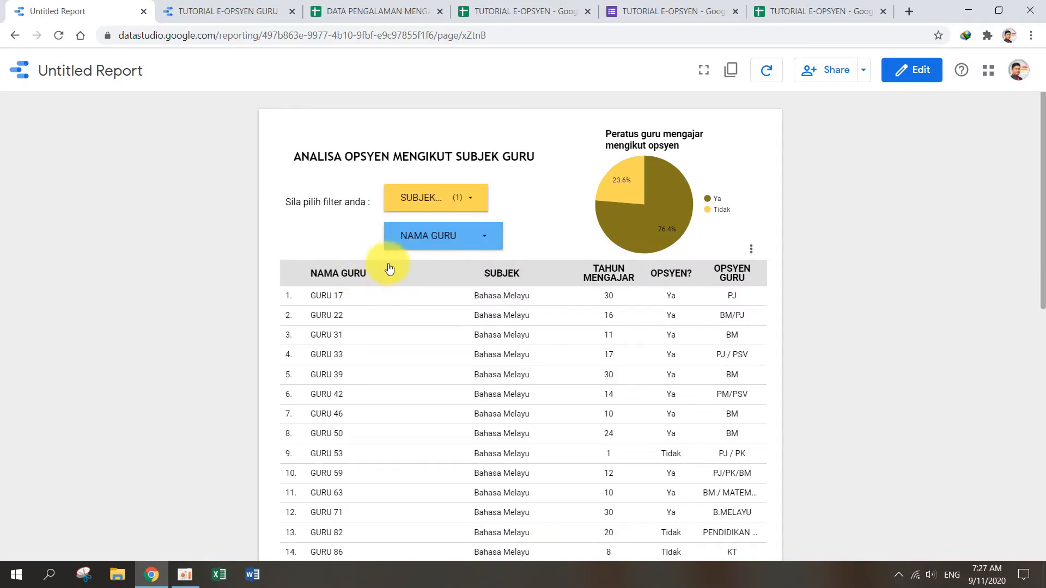
scroll(512, 296, down, 6)
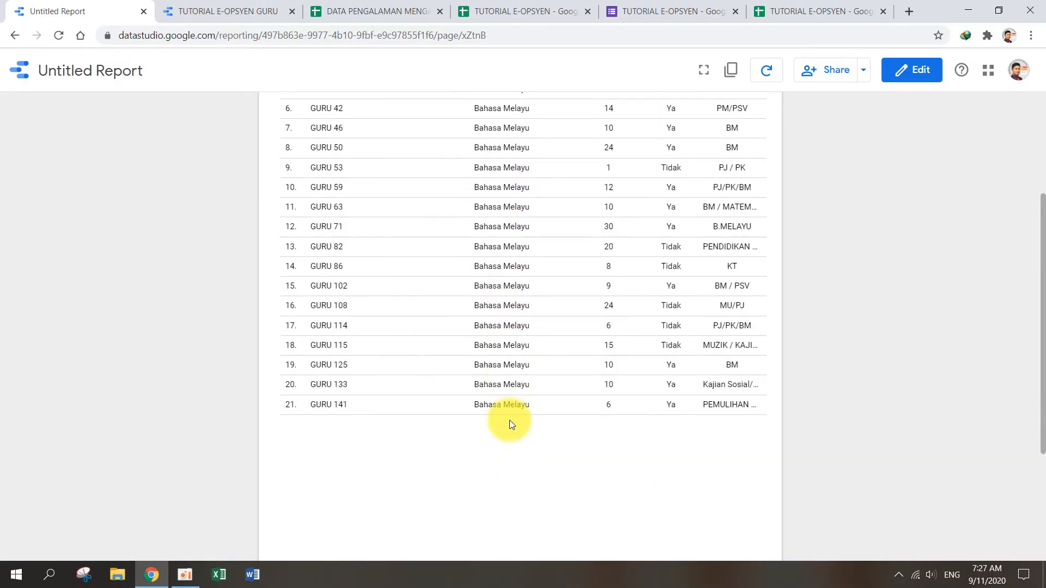
scroll(518, 368, up, 6)
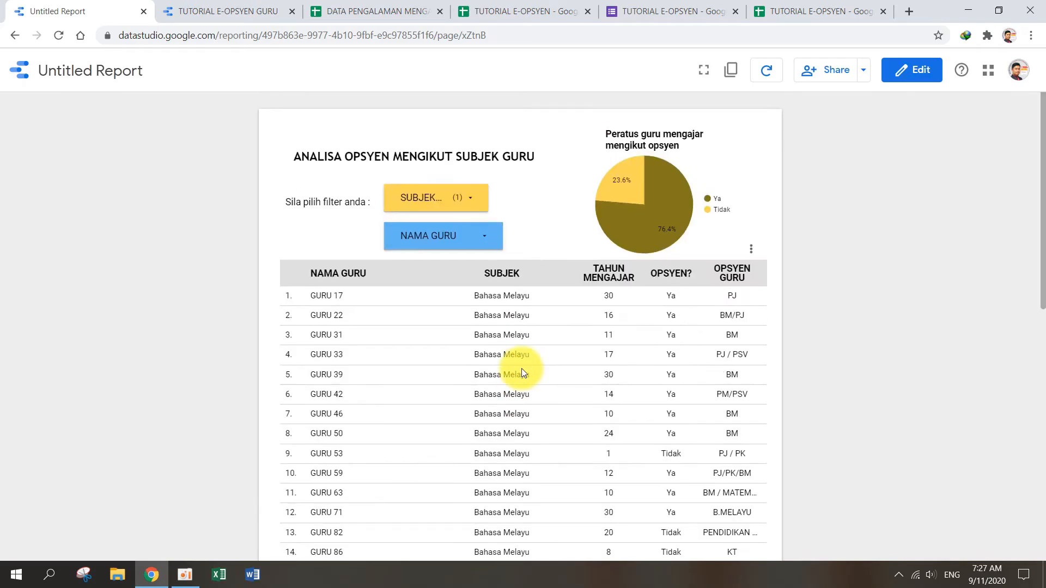
click(489, 234)
scroll(485, 439, down, 5)
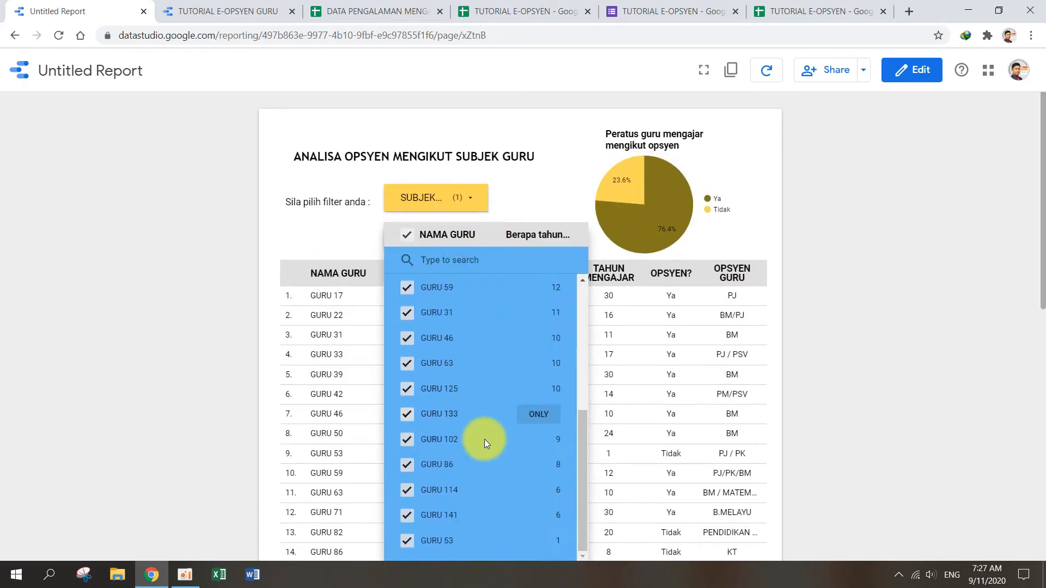
scroll(487, 435, up, 5)
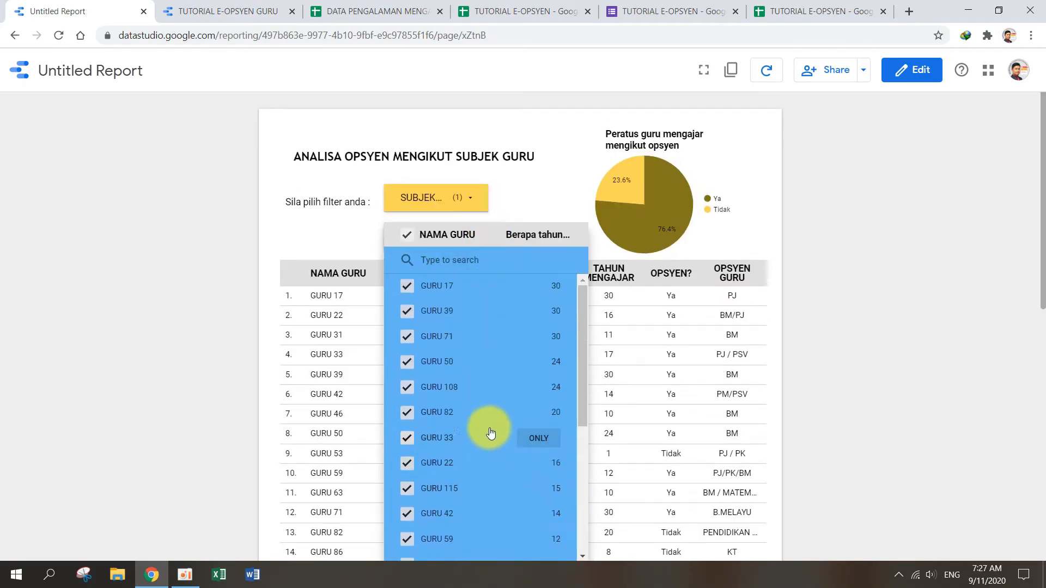
Step: Clear the Bahasa Melayu filter by selecting all subjects in the SUBJEK filter again
click(472, 196)
click(473, 196)
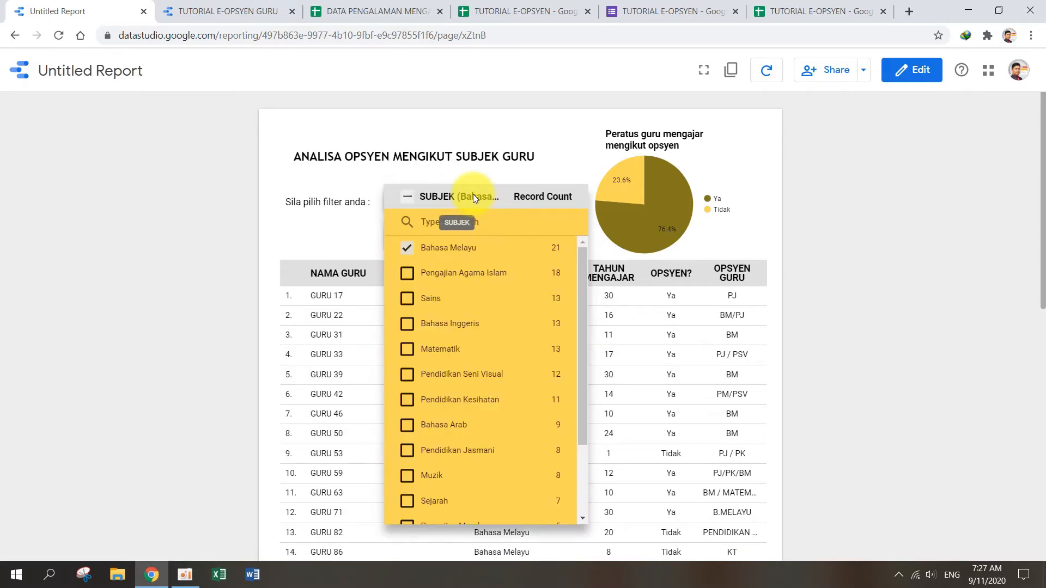
click(408, 198)
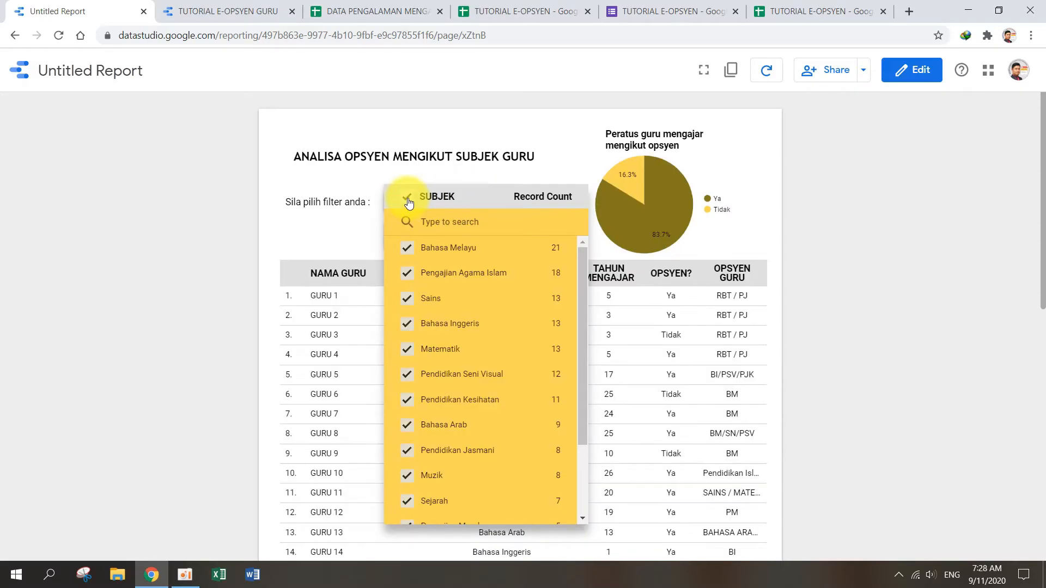
click(537, 170)
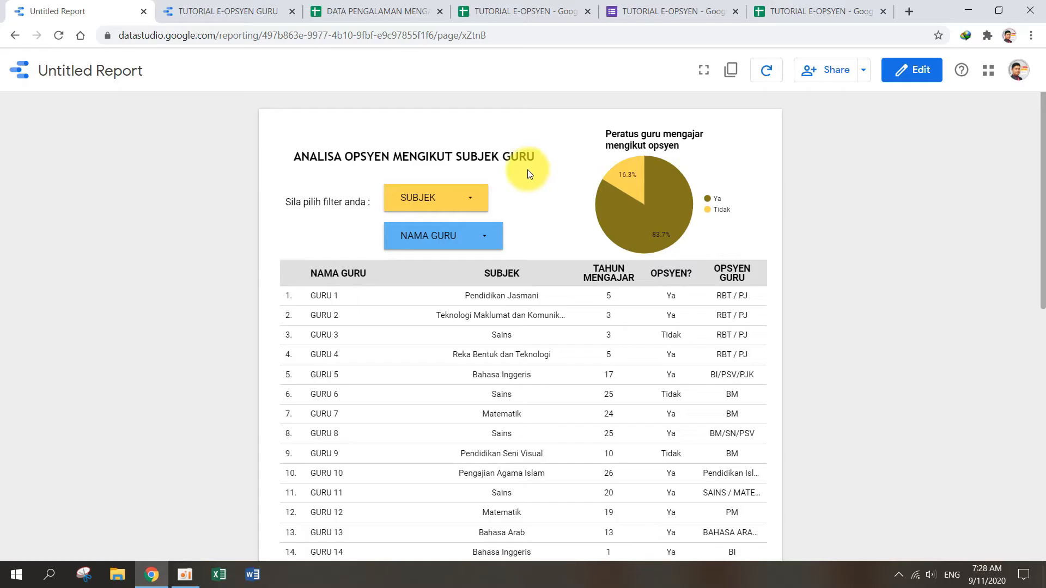
Step: Compare with the TUTORIAL E-OPSYEN GURU example report, then add a scorecard between the SUBJEK filter and pie chart in the untitled report
click(232, 4)
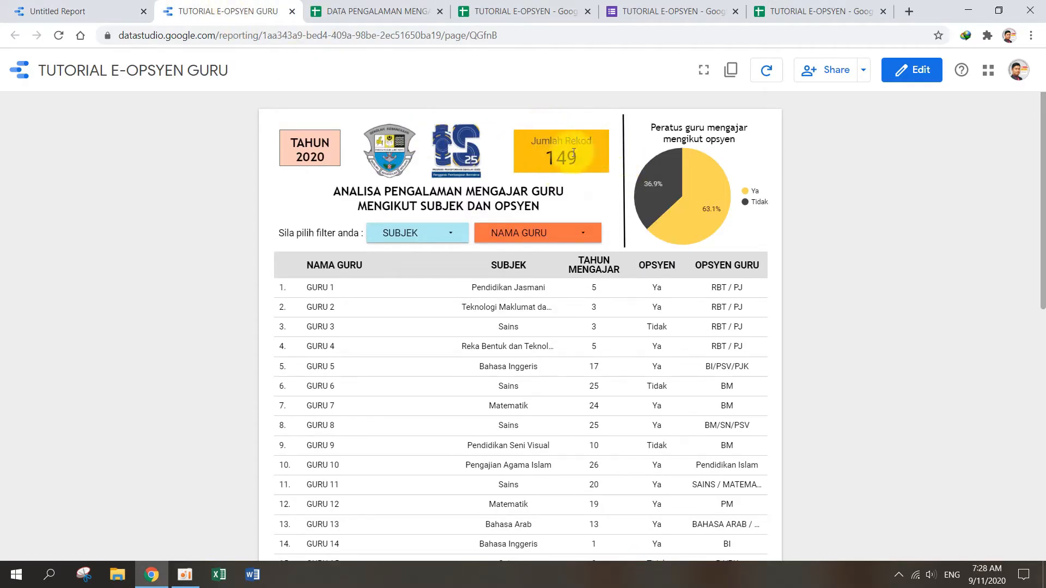
click(80, 10)
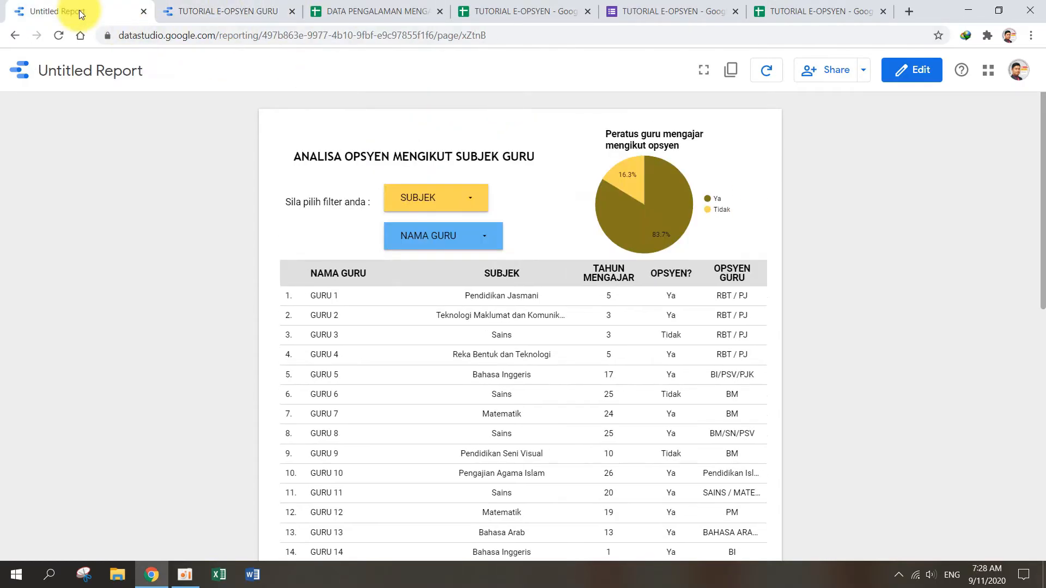
click(903, 79)
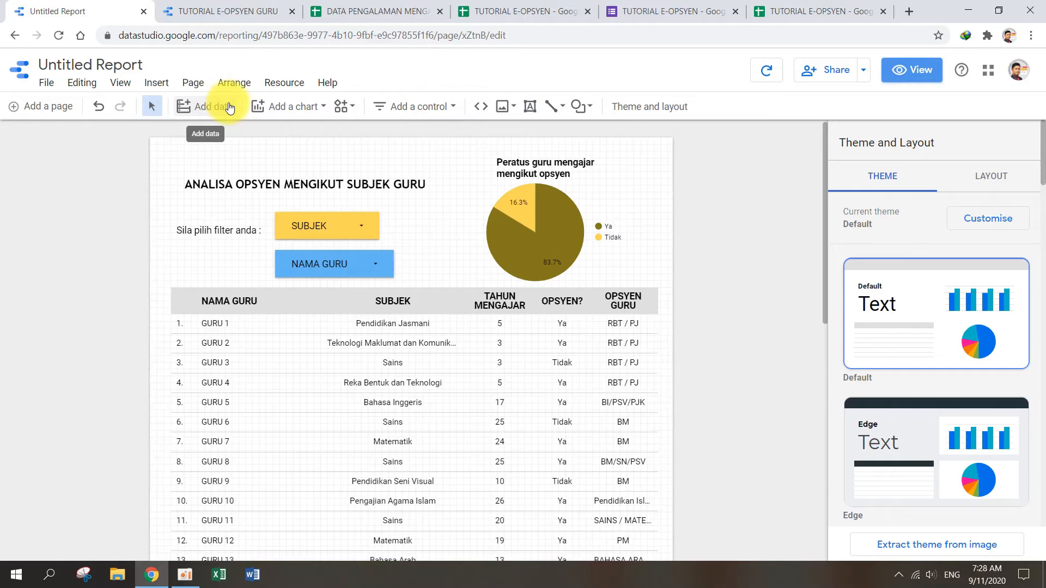
click(297, 108)
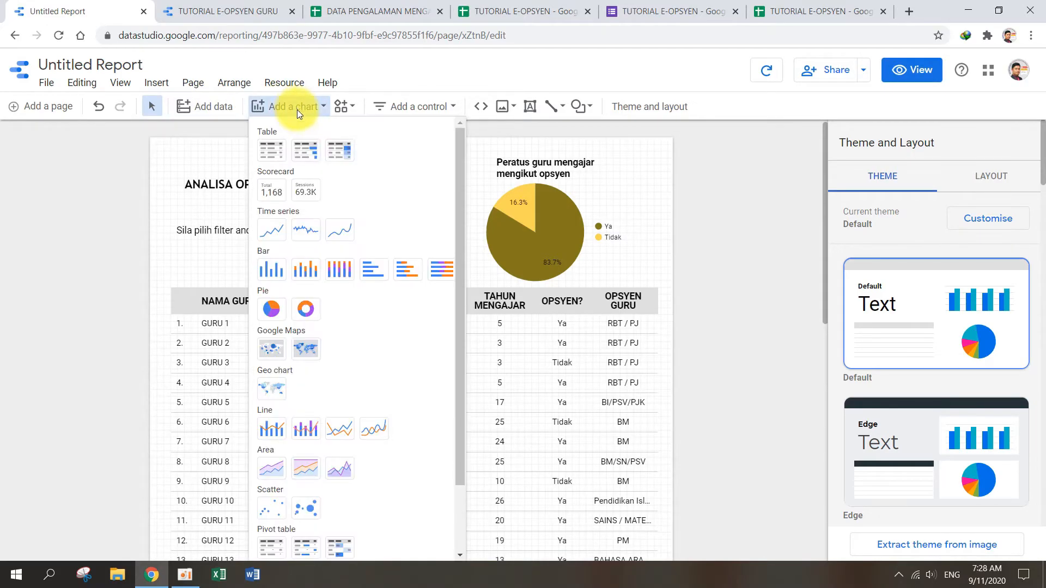
click(272, 189)
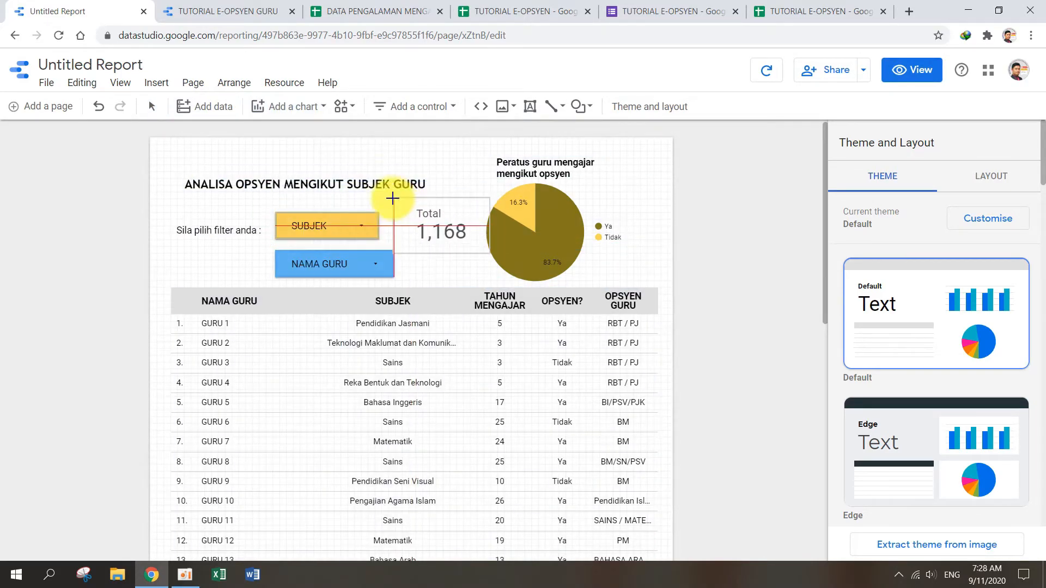
click(390, 200)
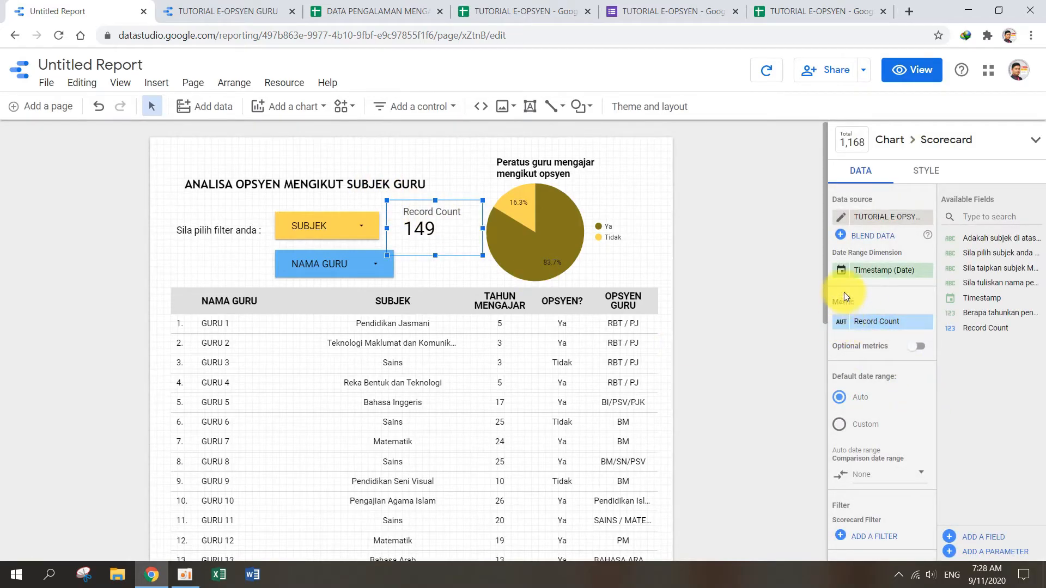
Step: Rename the scorecard's Record Count metric to BIL REKOD and shrink its box to fit beside the pie chart
click(843, 321)
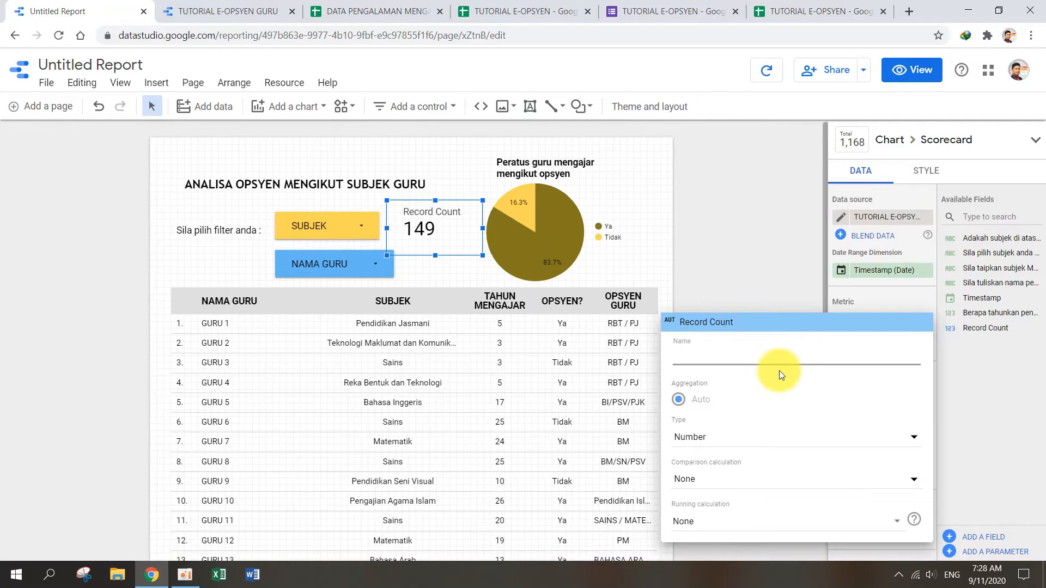
text(BIL REKOD)
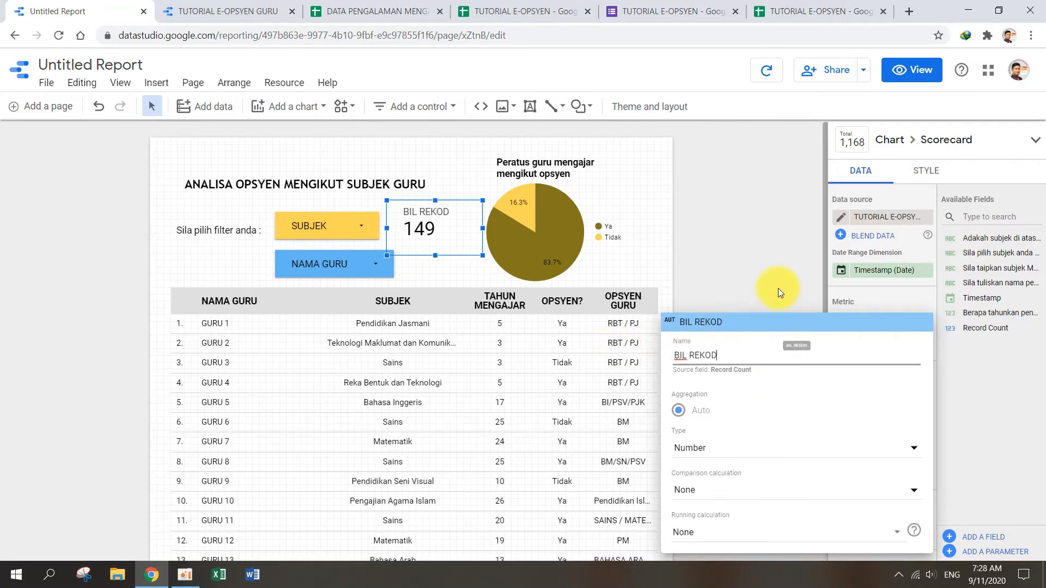
click(775, 293)
Step: Give the BIL REKOD scorecard a light lavender background and centre its metric value
click(926, 170)
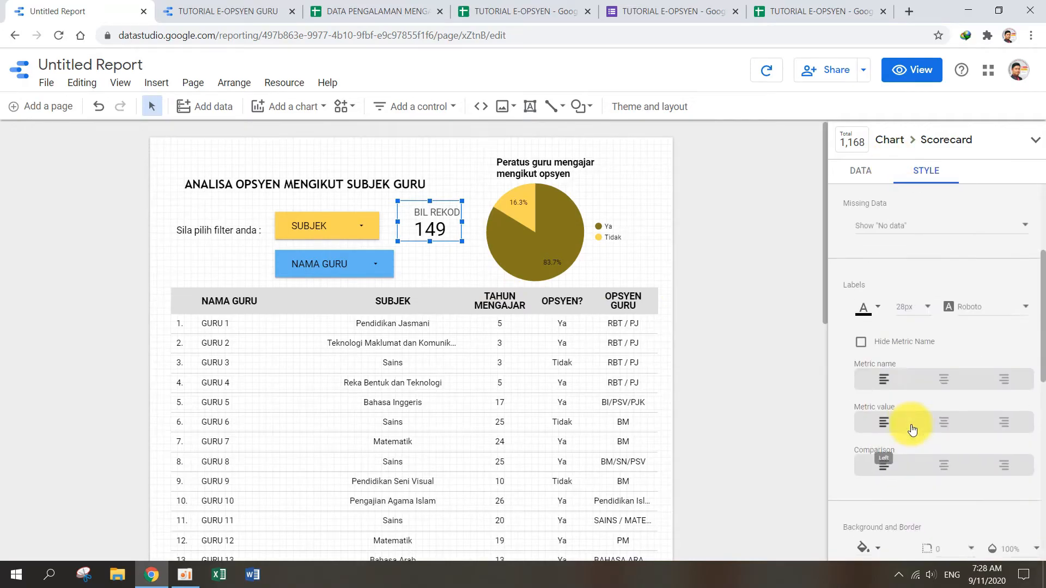
scroll(909, 419, down, 4)
click(876, 329)
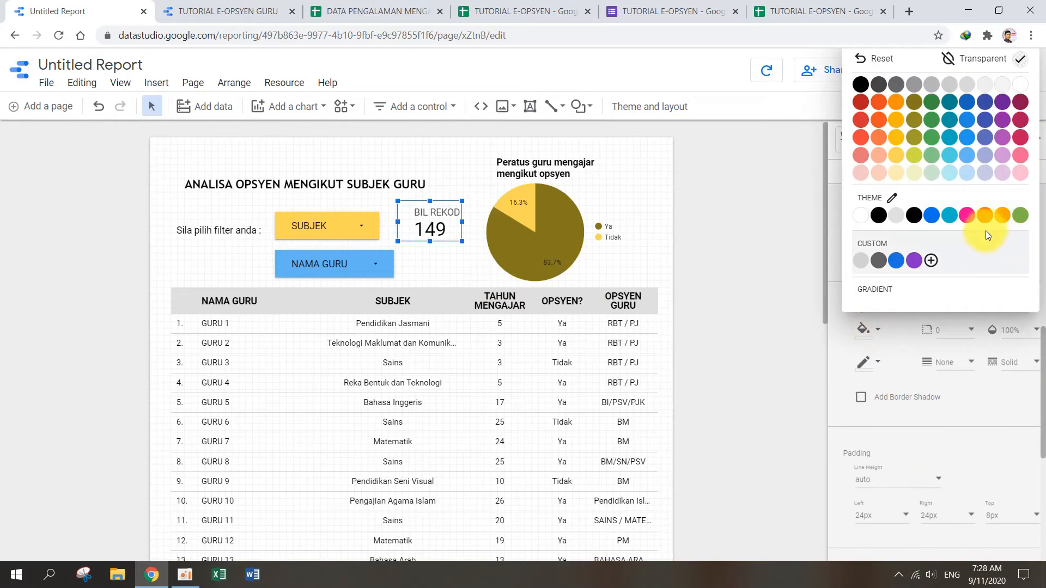
click(985, 173)
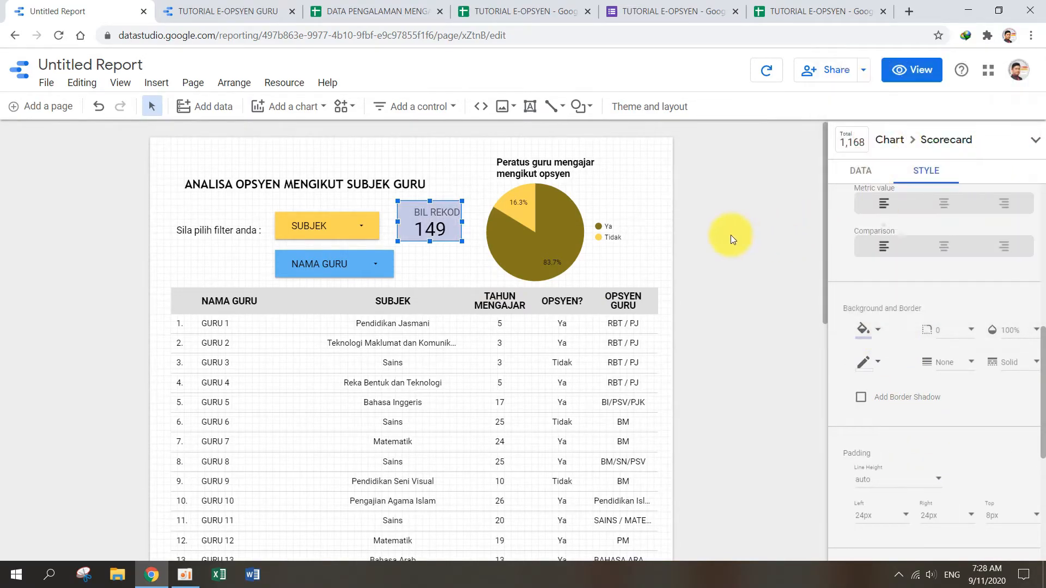
click(945, 205)
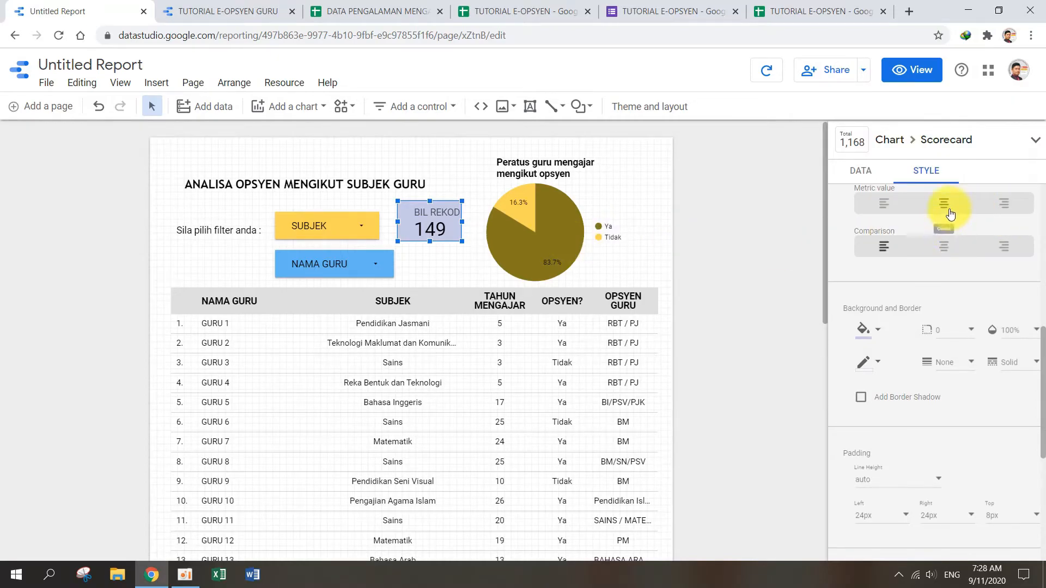
click(691, 271)
Step: Enlarge the BIL REKOD scorecard slightly and look over the whole report page
click(462, 237)
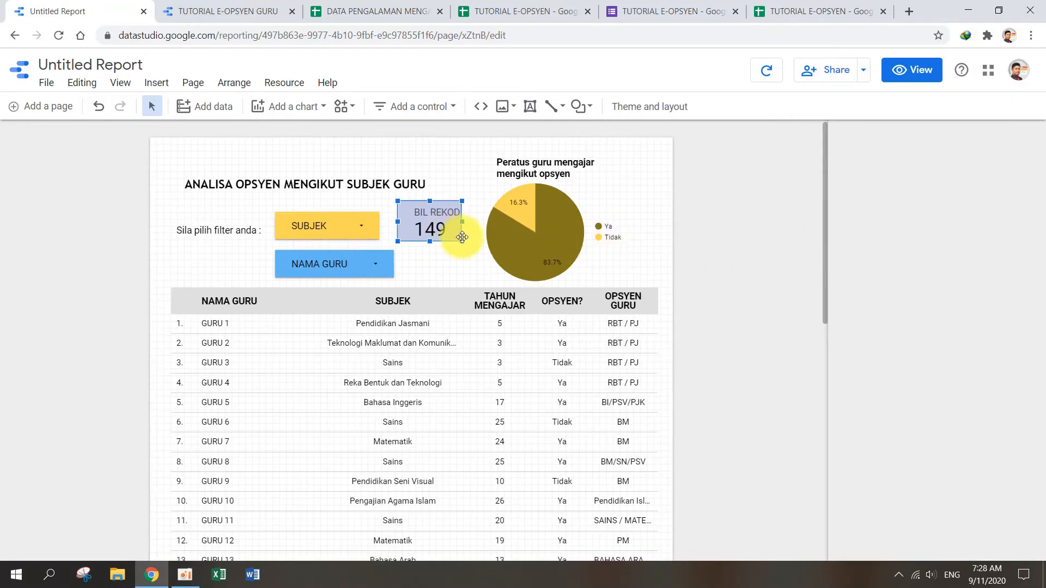
drag(461, 241, 467, 245)
click(691, 264)
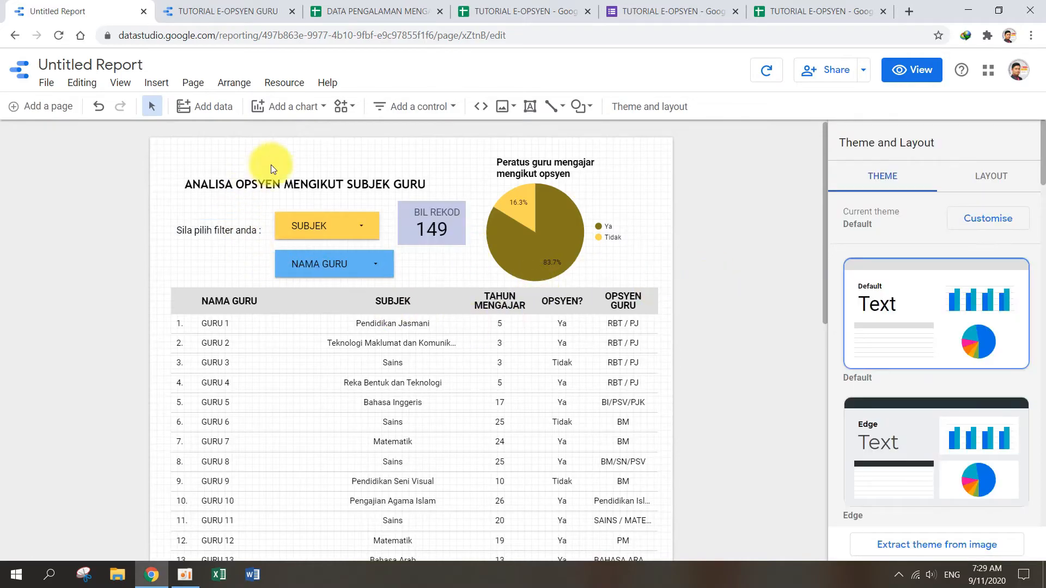
scroll(384, 359, down, 7)
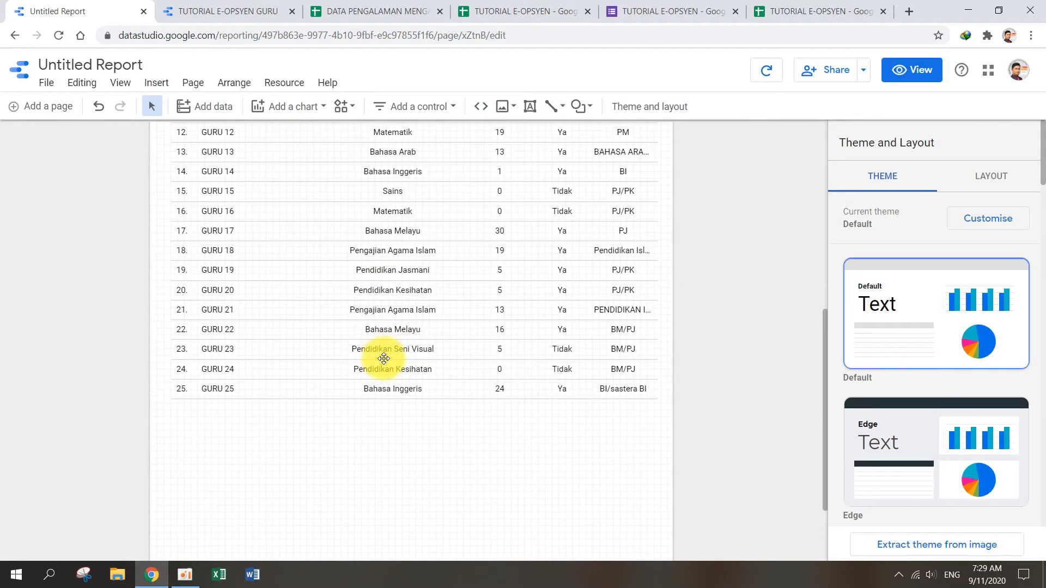
scroll(384, 358, up, 7)
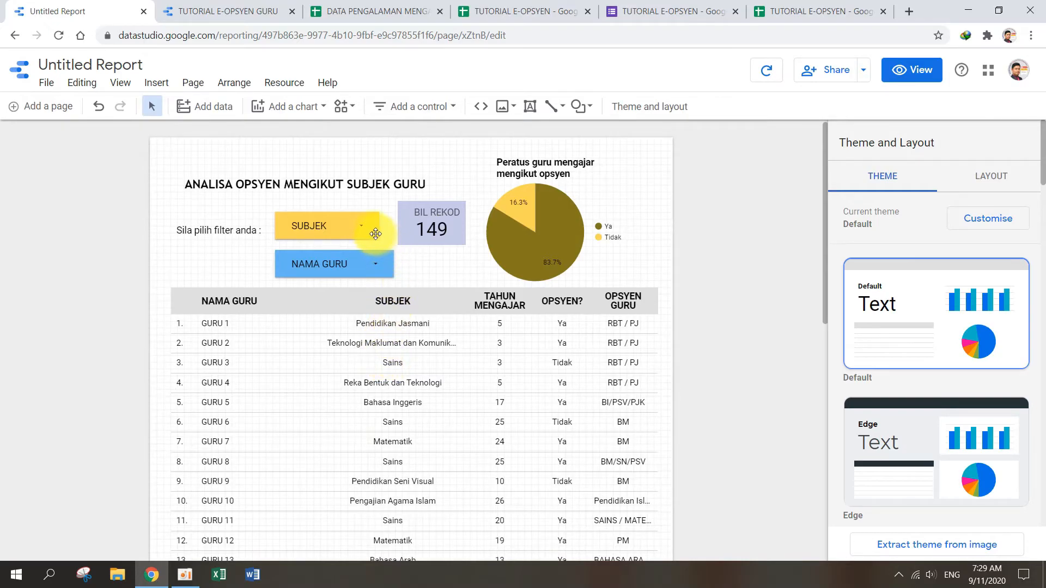
Step: Filter the report to only Sains in view mode and check the BIL REKOD scorecard, pie chart and table rows
click(915, 74)
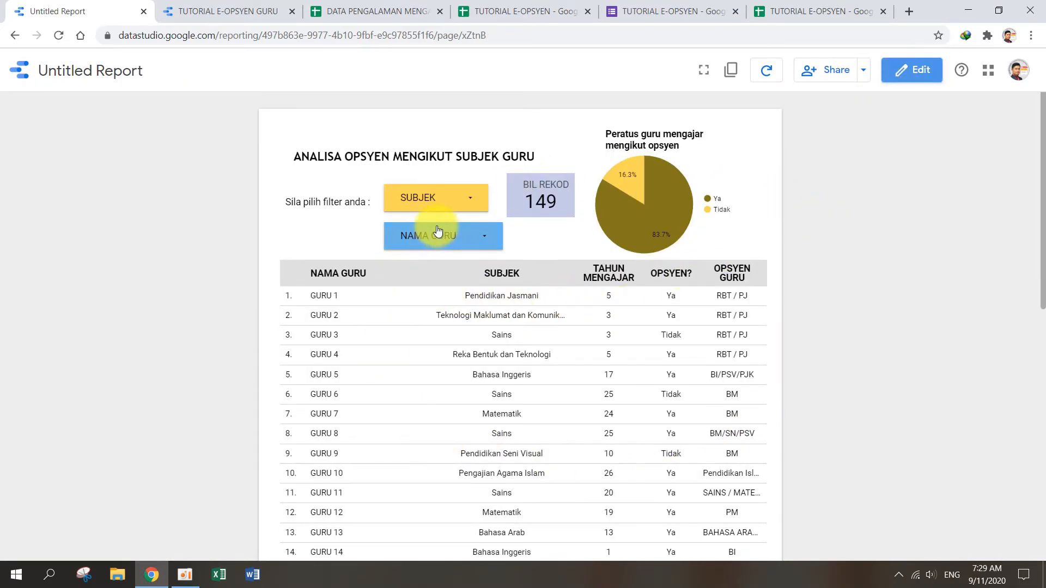
click(470, 201)
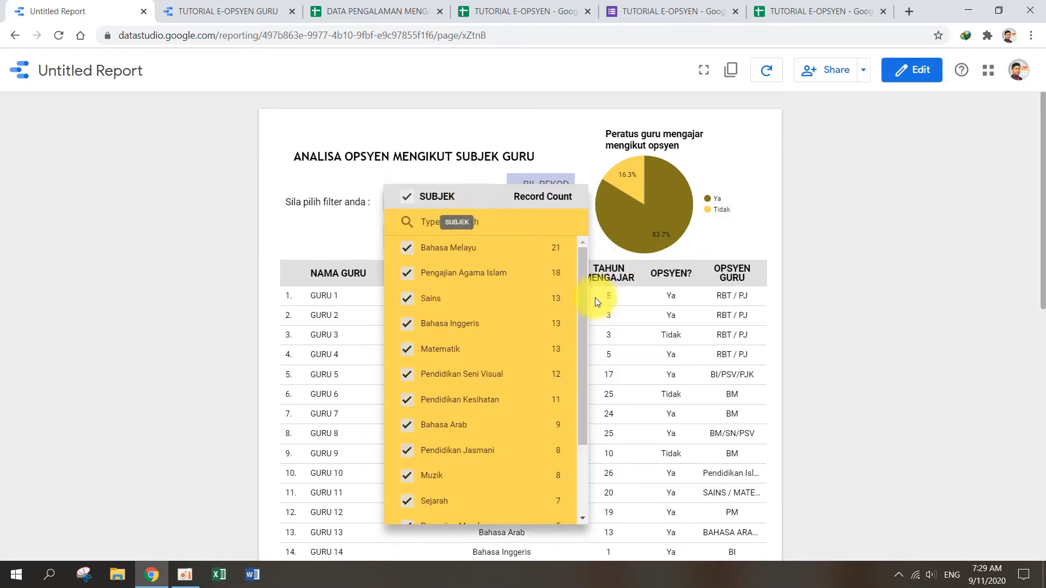
click(541, 300)
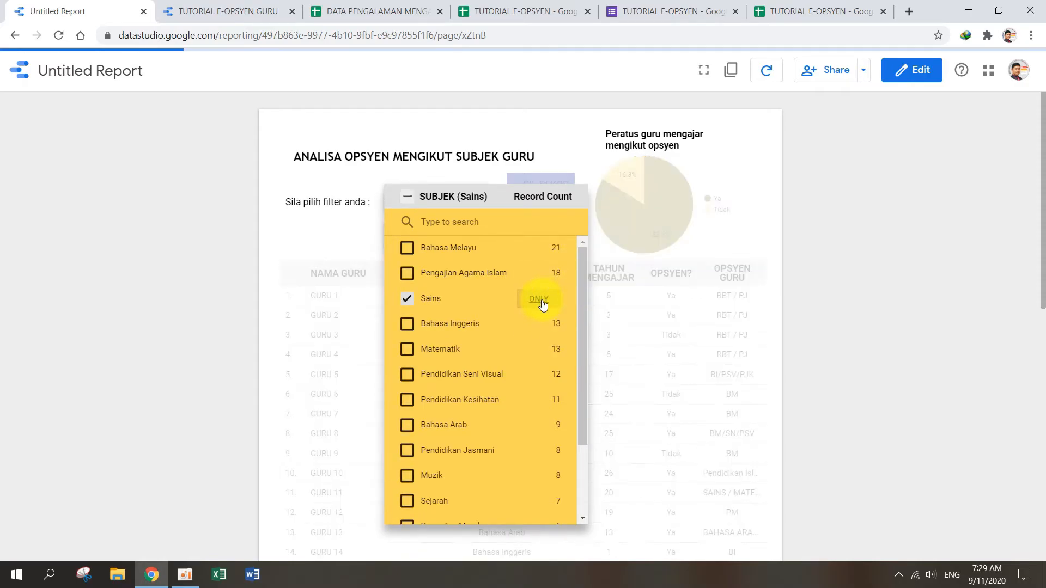
click(834, 305)
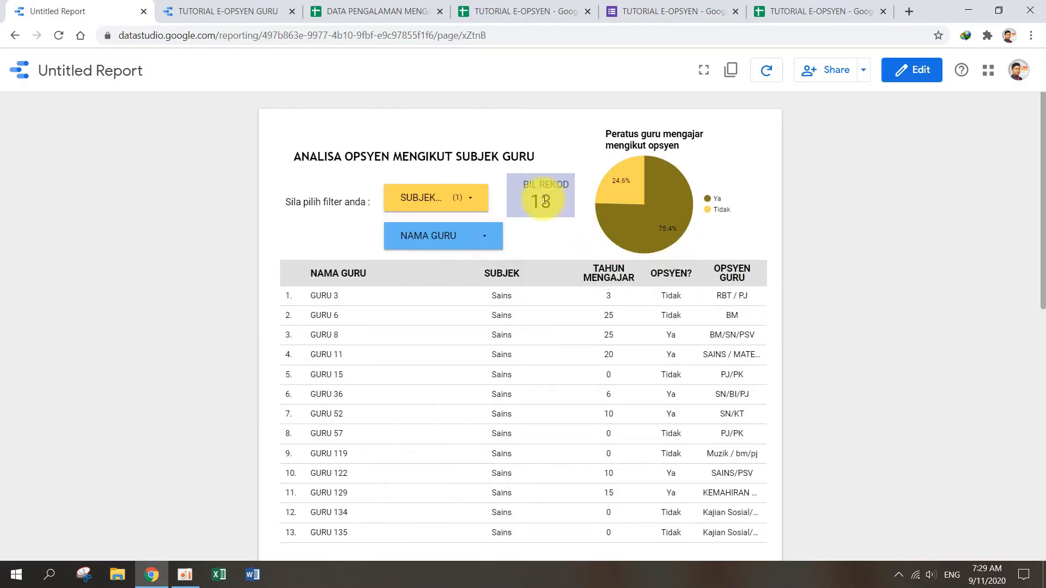
mouse_move(682, 208)
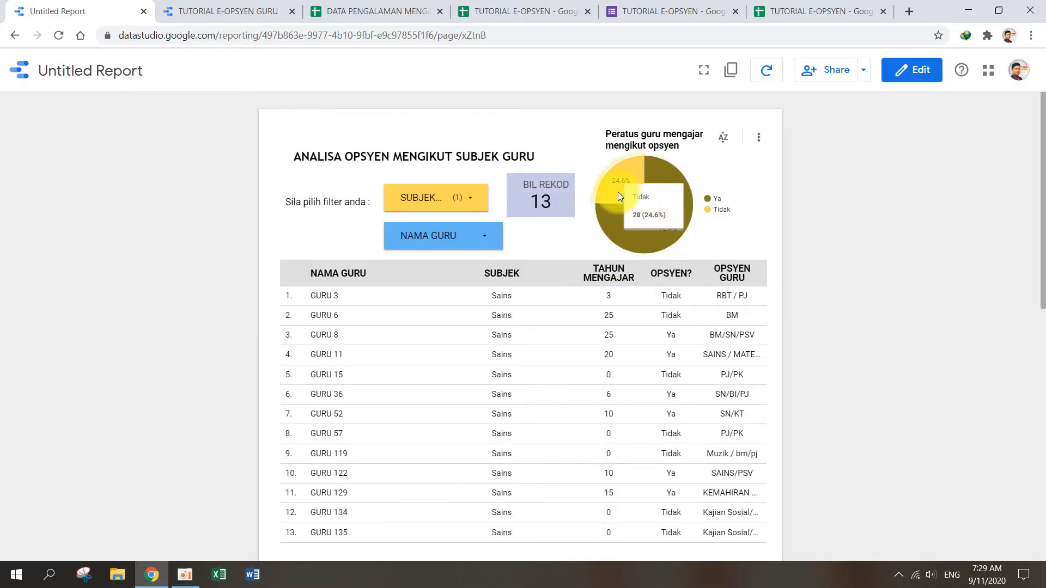
scroll(633, 321, down, 1)
scroll(633, 322, down, 1)
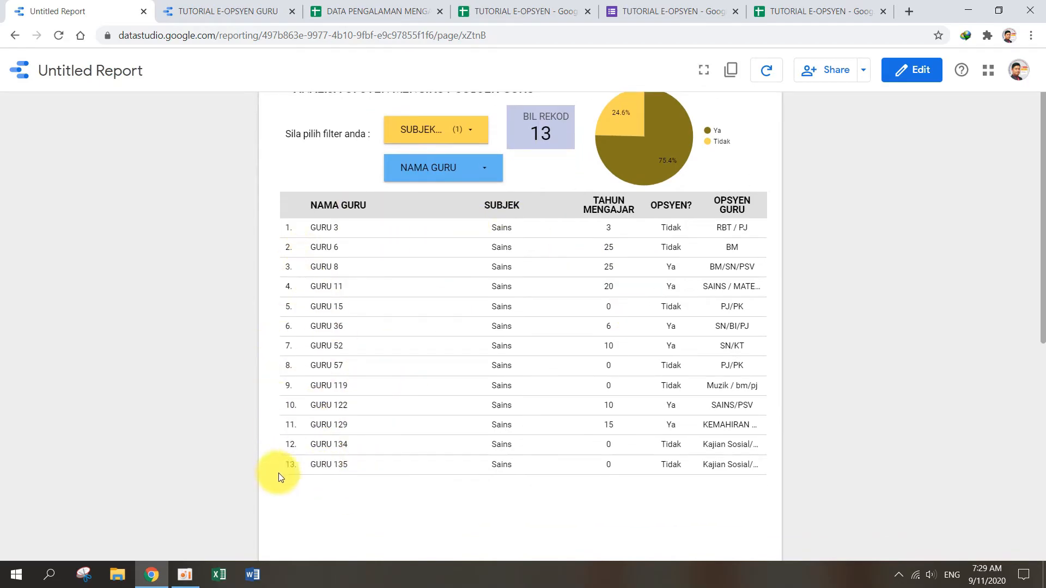
scroll(576, 222, up, 1)
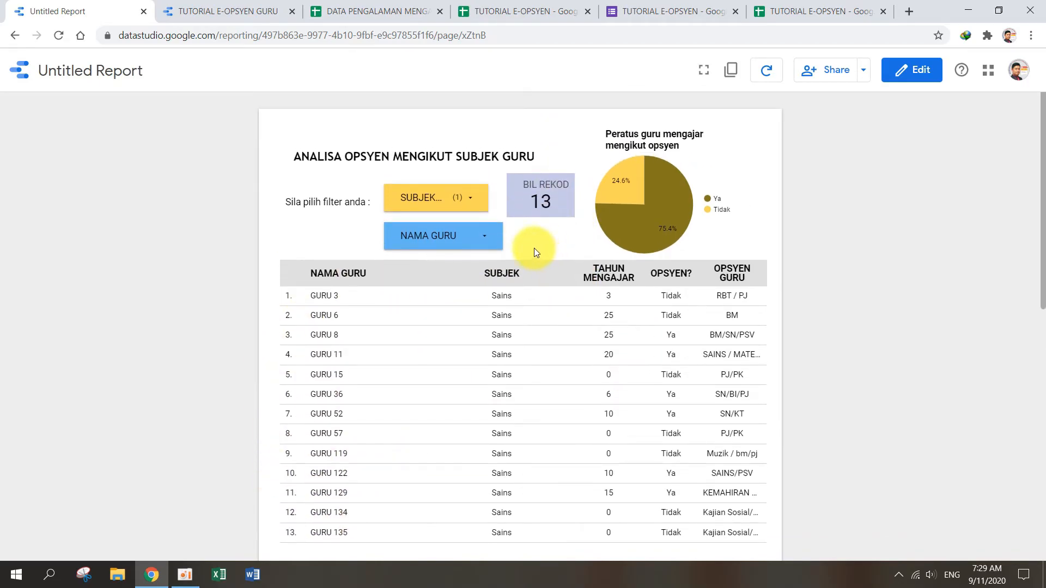
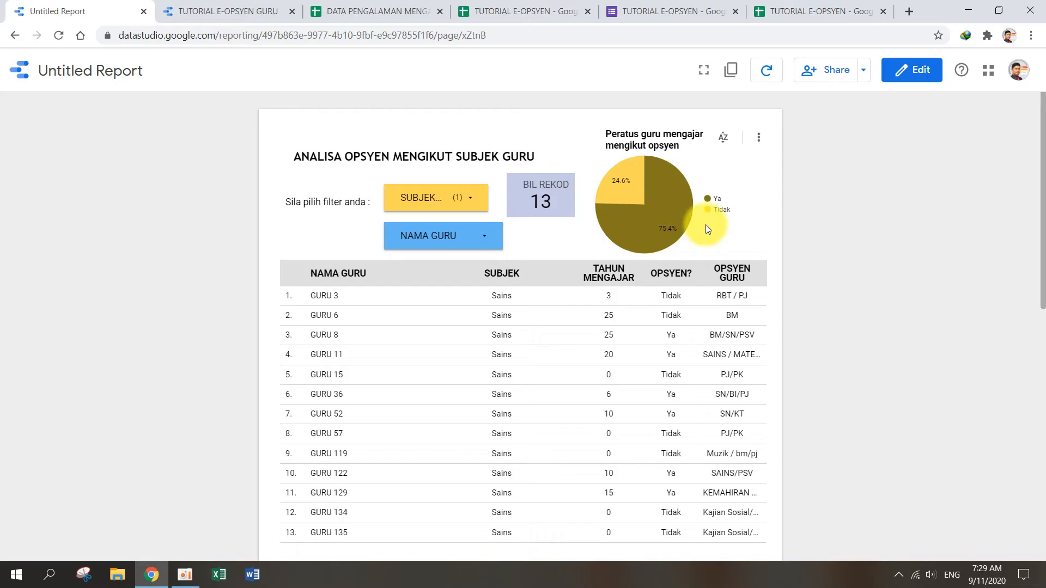
Step: Filter the report's subject to only Bahasa Inggeris and check the pie chart's Ya share
mouse_move(667, 232)
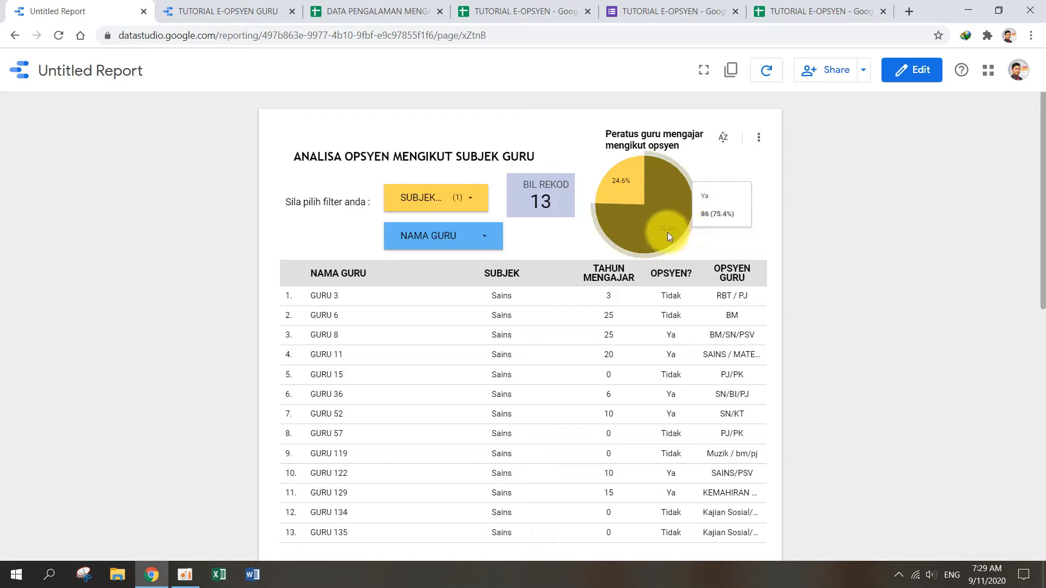
click(473, 202)
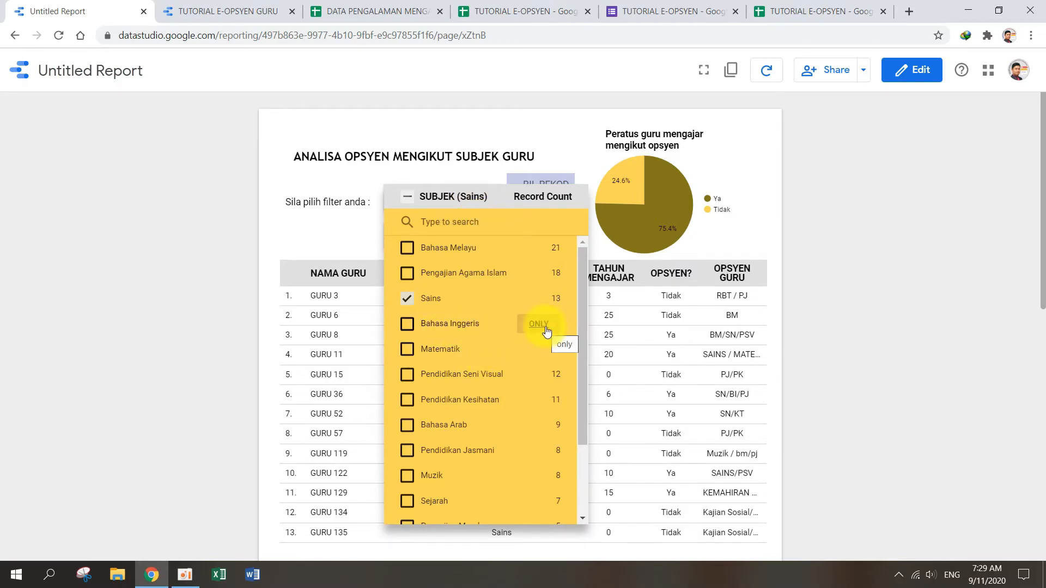
click(547, 331)
click(752, 265)
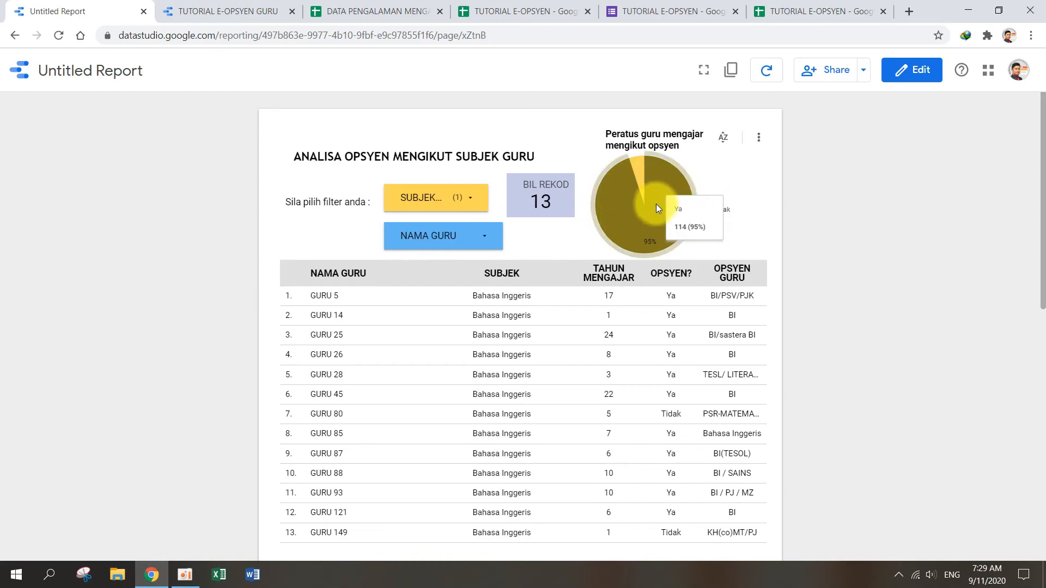
Step: Reselect every subject in the SUBJEK filter and check the BIL REKOD scorecard
click(469, 203)
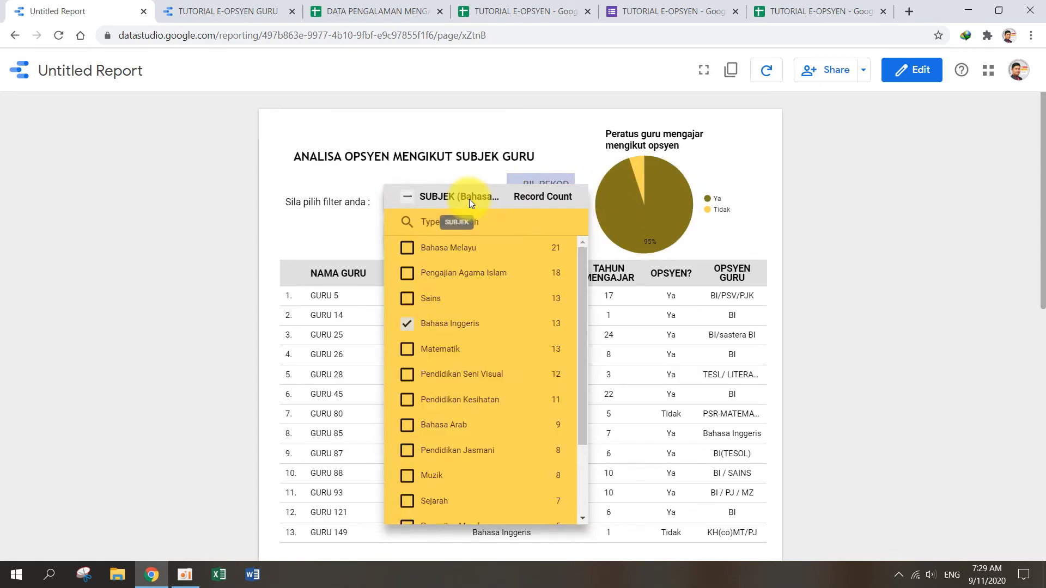
click(409, 200)
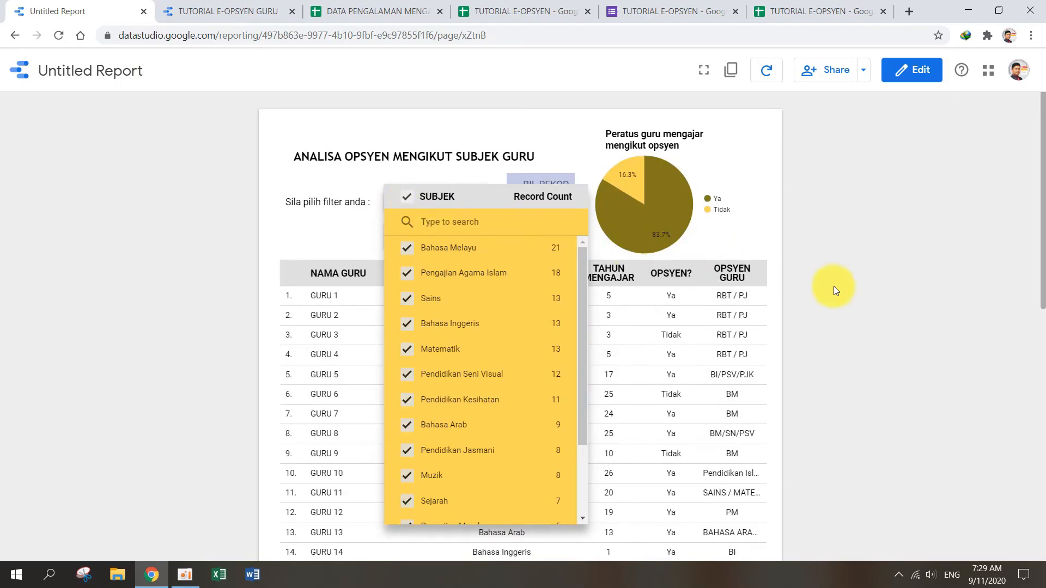
click(874, 293)
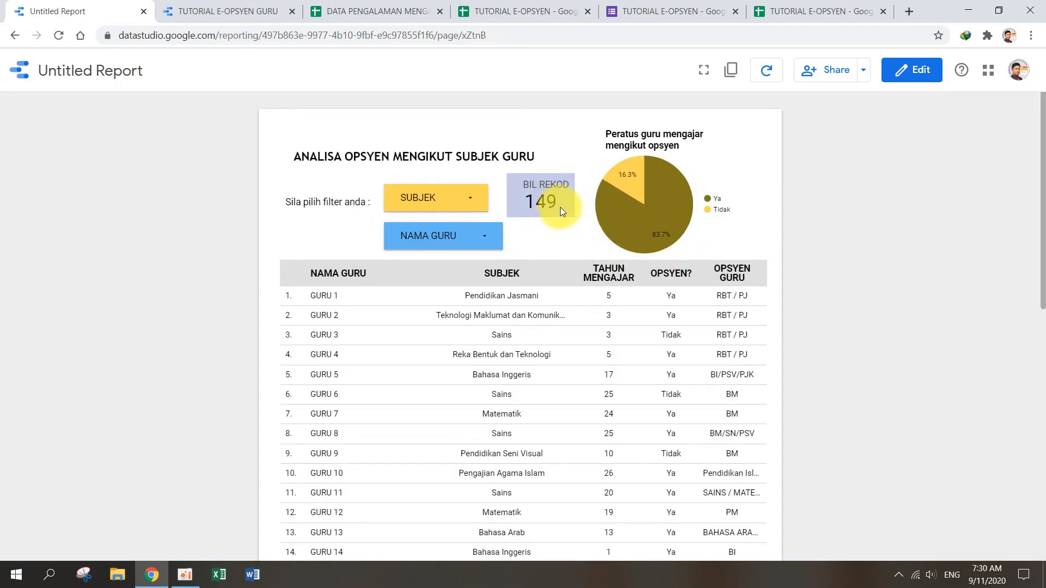
Step: Filter the report to only GURU 74 and check which subjects the SUBJEK filter offers
click(479, 236)
scroll(502, 337, down, 5)
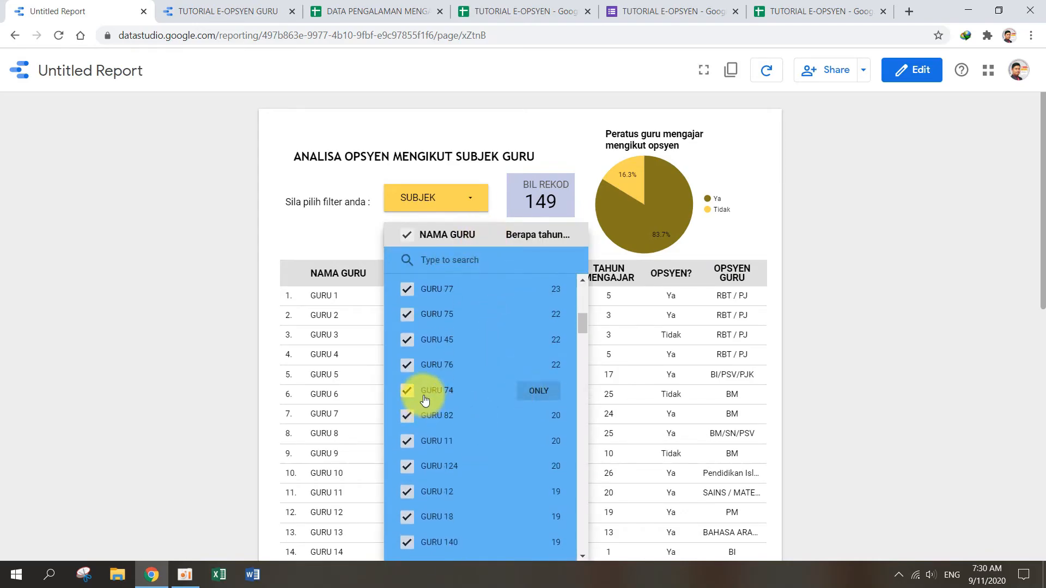
click(545, 399)
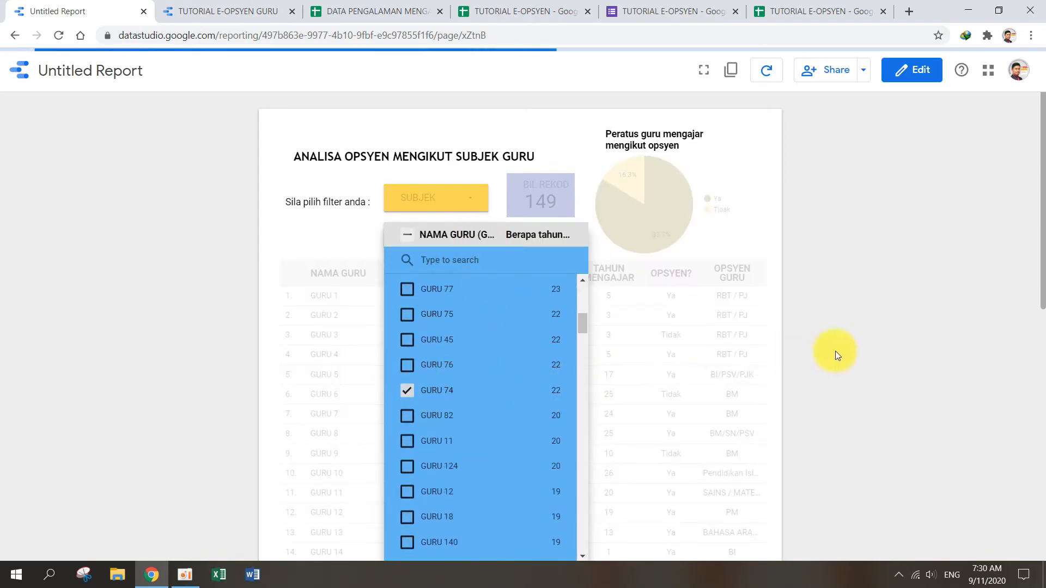
click(847, 344)
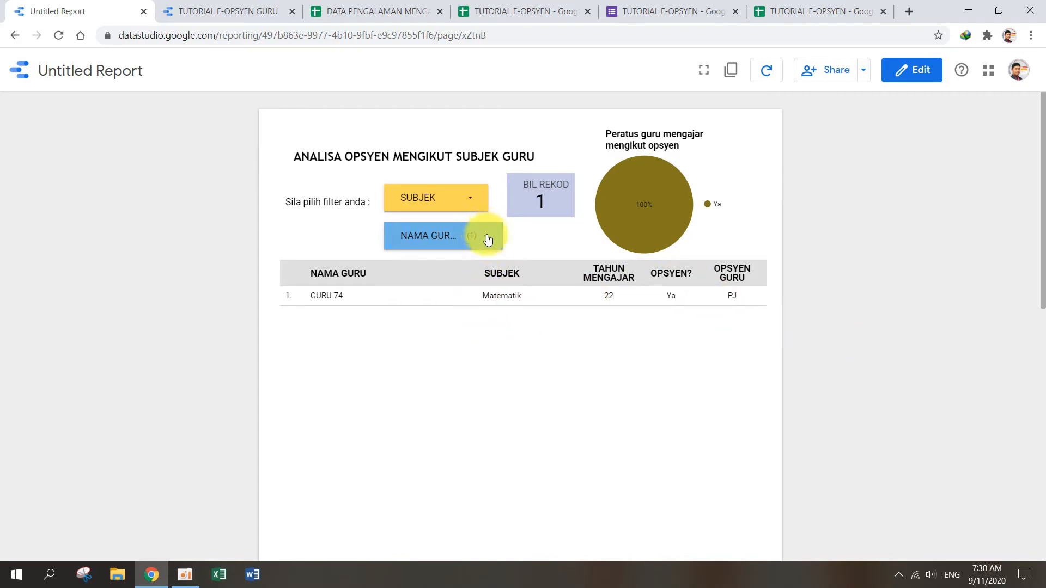
click(472, 205)
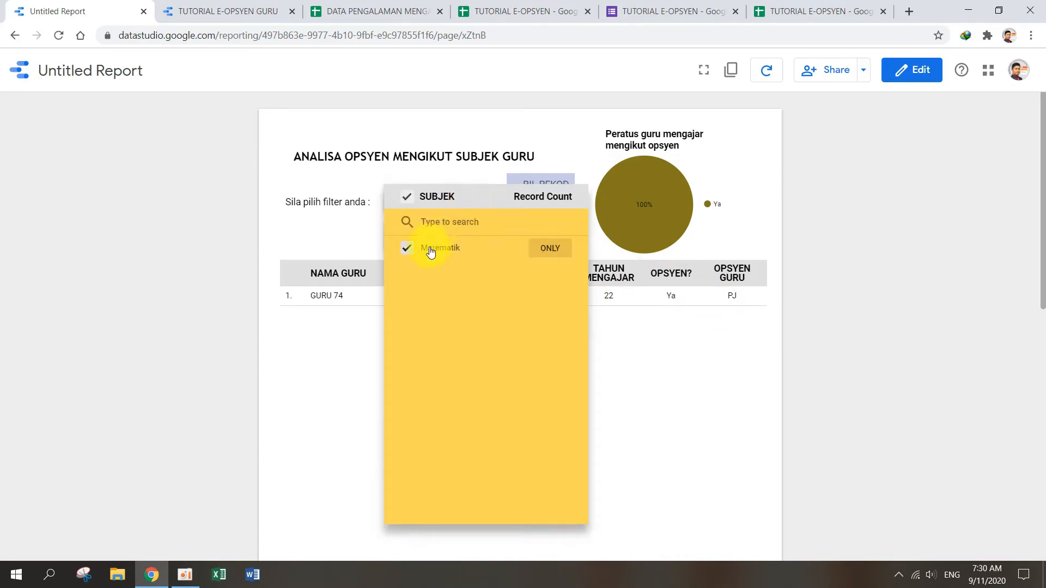
click(478, 169)
Step: Reselect every teacher in the NAMA GURU filter
click(478, 245)
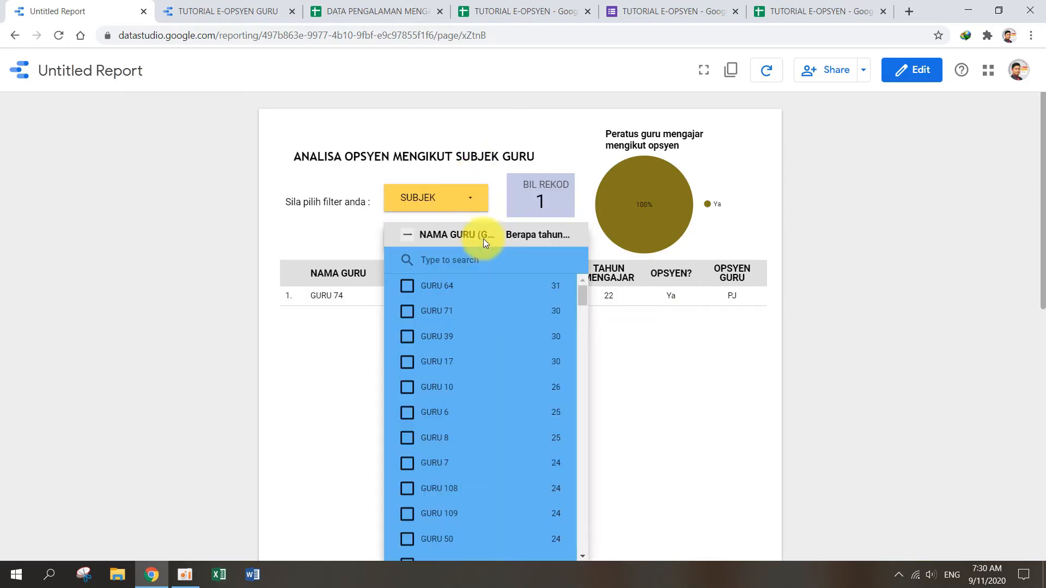
click(408, 235)
click(854, 301)
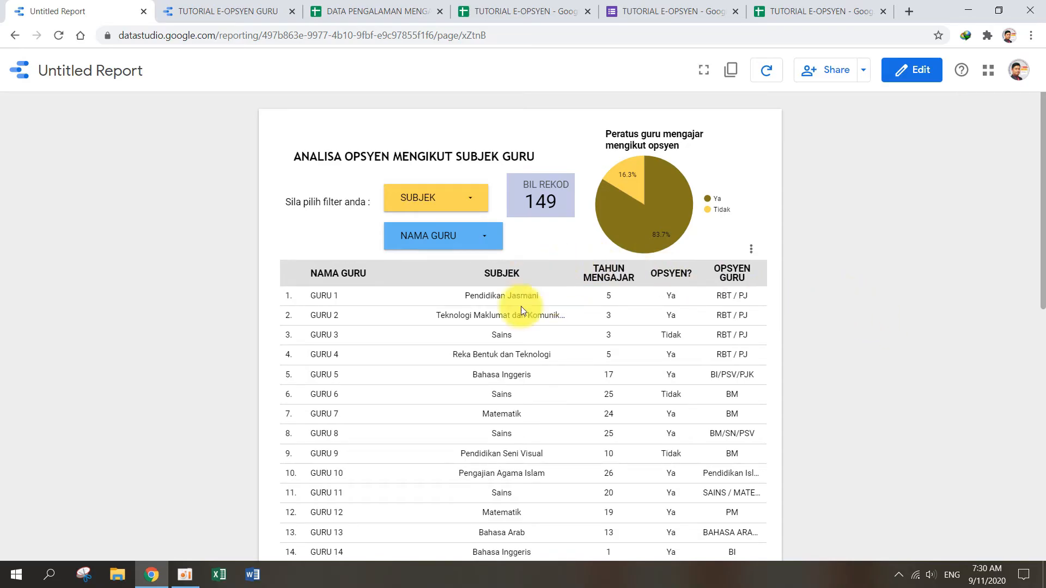
Step: In the TUTORIAL E-OPSYEN responses spreadsheet, delete the whole row for GURU 41
click(792, 12)
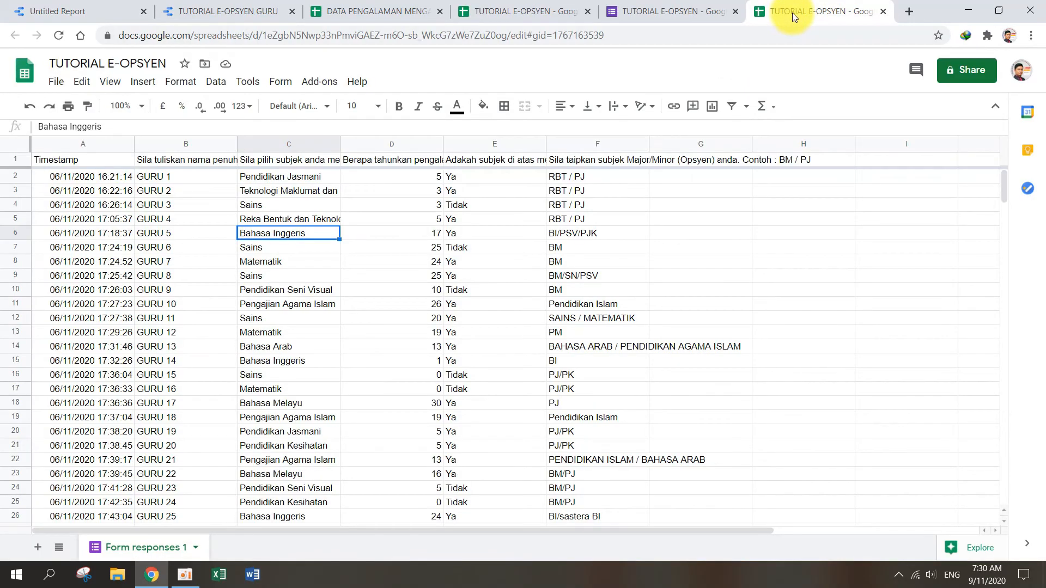
click(244, 308)
scroll(245, 312, down, 5)
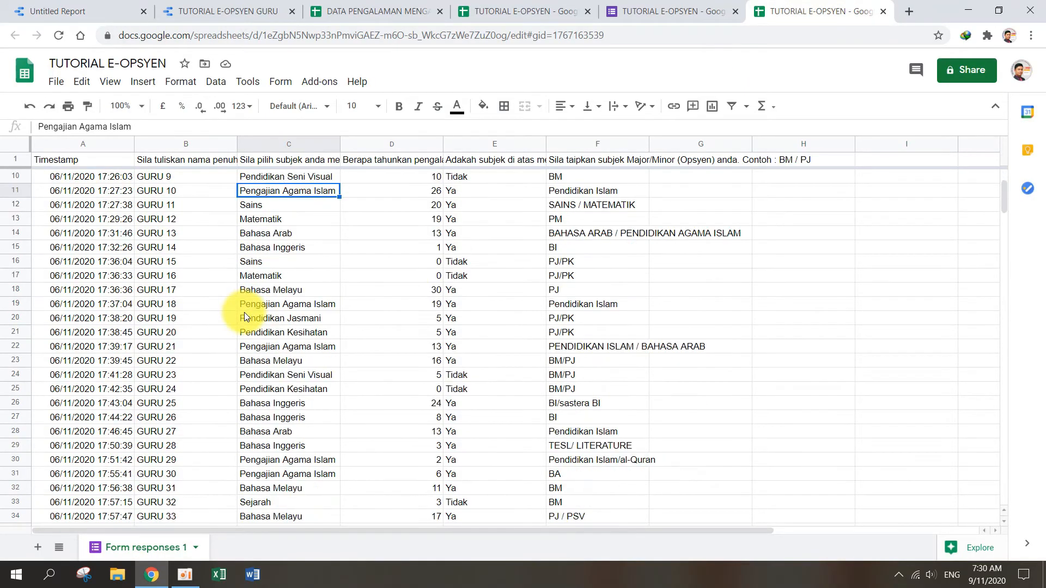
scroll(244, 312, down, 2)
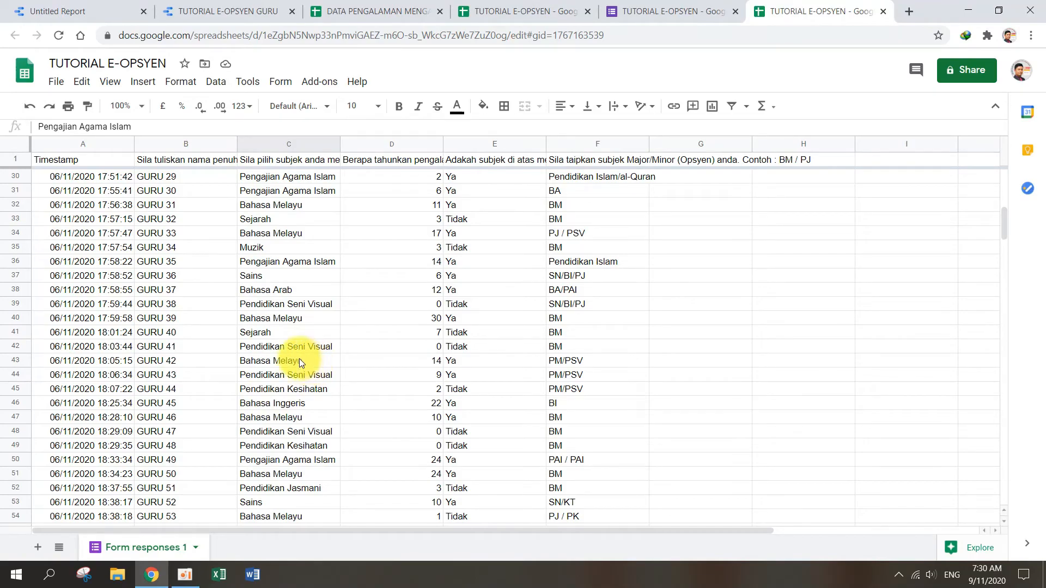
right_click(15, 346)
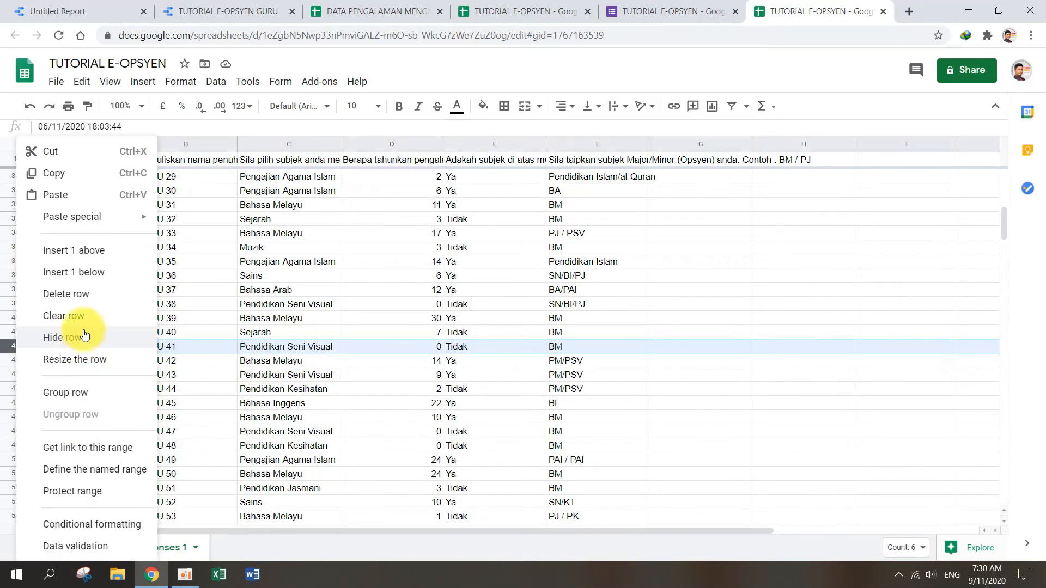
click(65, 295)
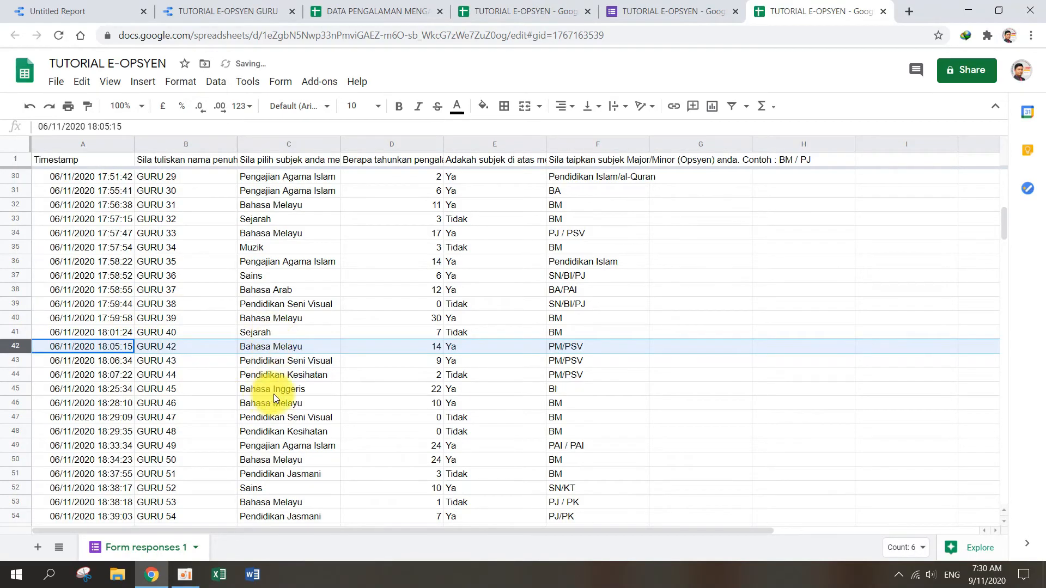
Step: Delete the whole GURU 110 row from the form responses sheet
scroll(274, 394, down, 13)
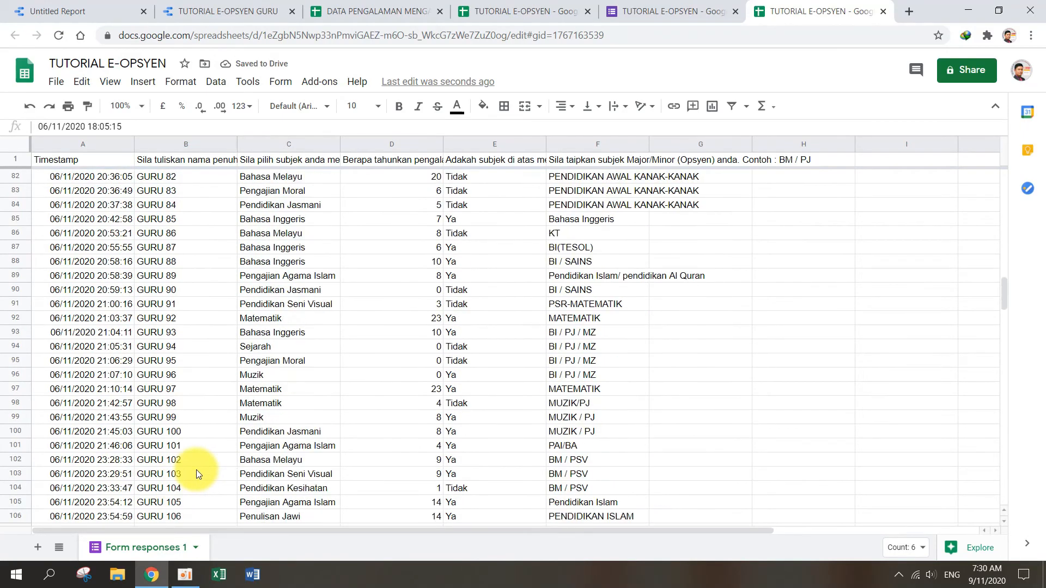
scroll(196, 469, down, 3)
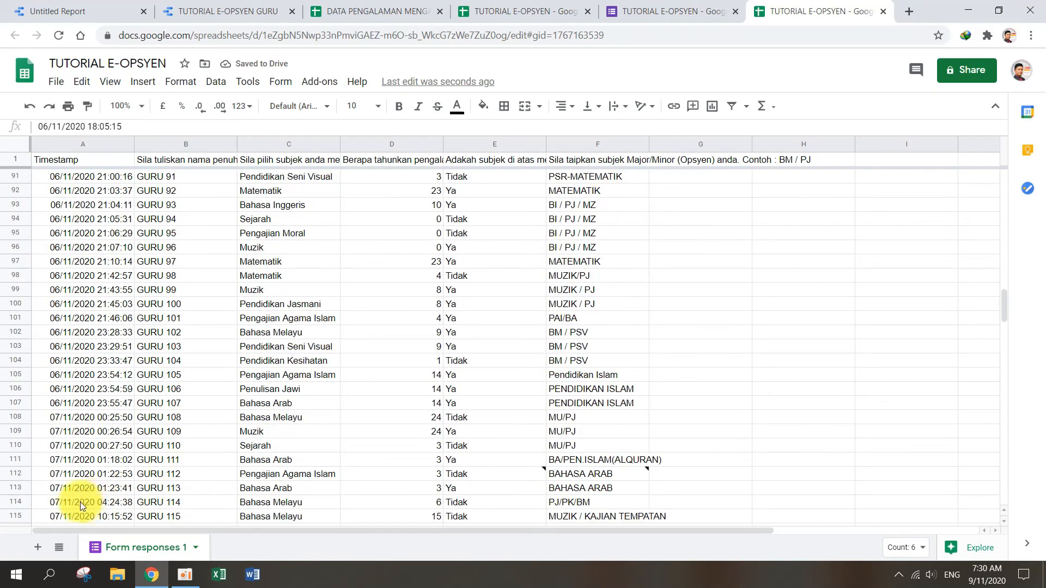
right_click(18, 446)
click(87, 300)
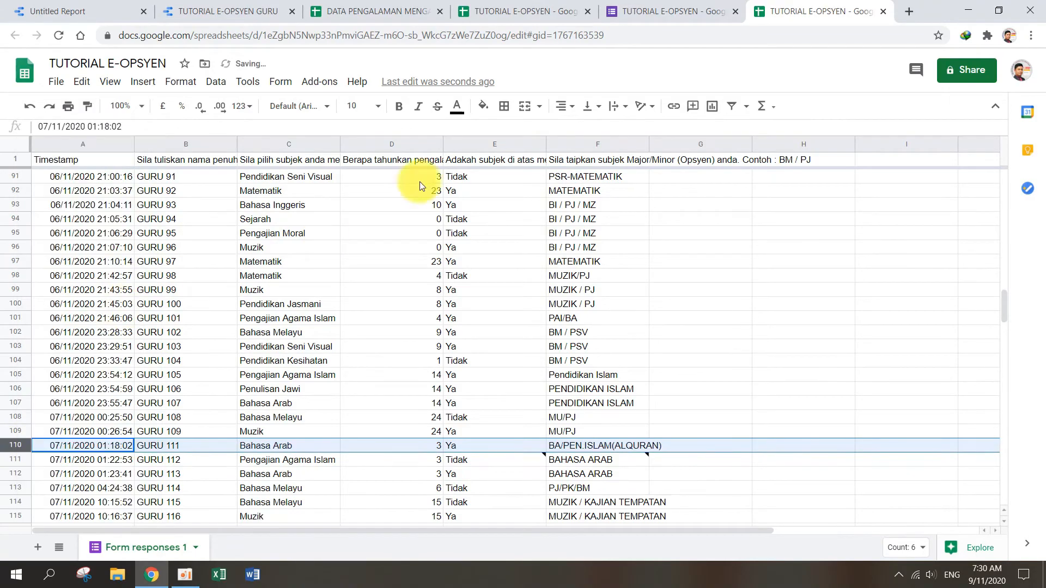
Step: Switch to the TUTORIAL E-OPSYEN GURU report and refresh its data
click(662, 13)
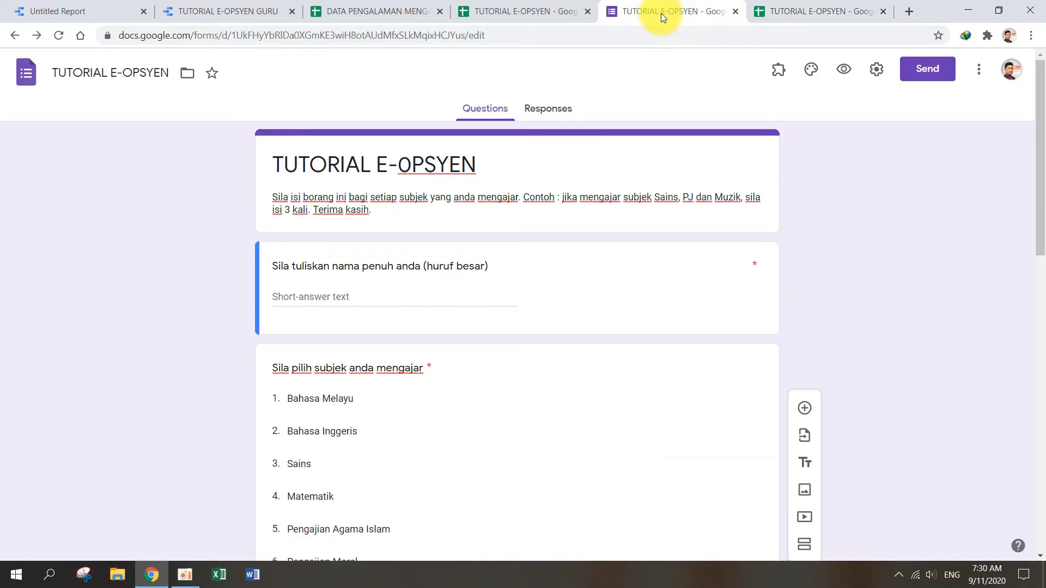
click(224, 12)
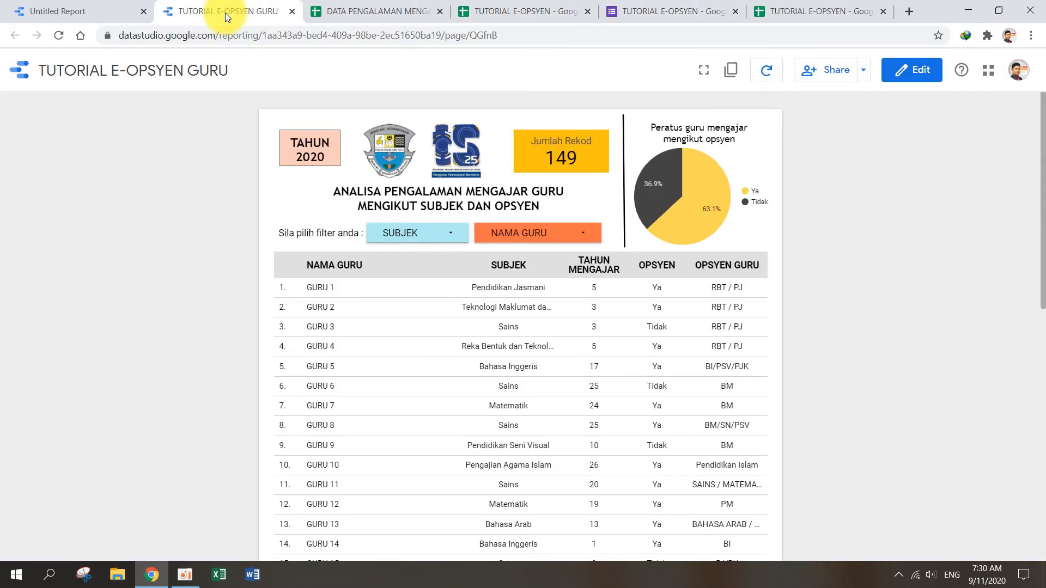
click(767, 73)
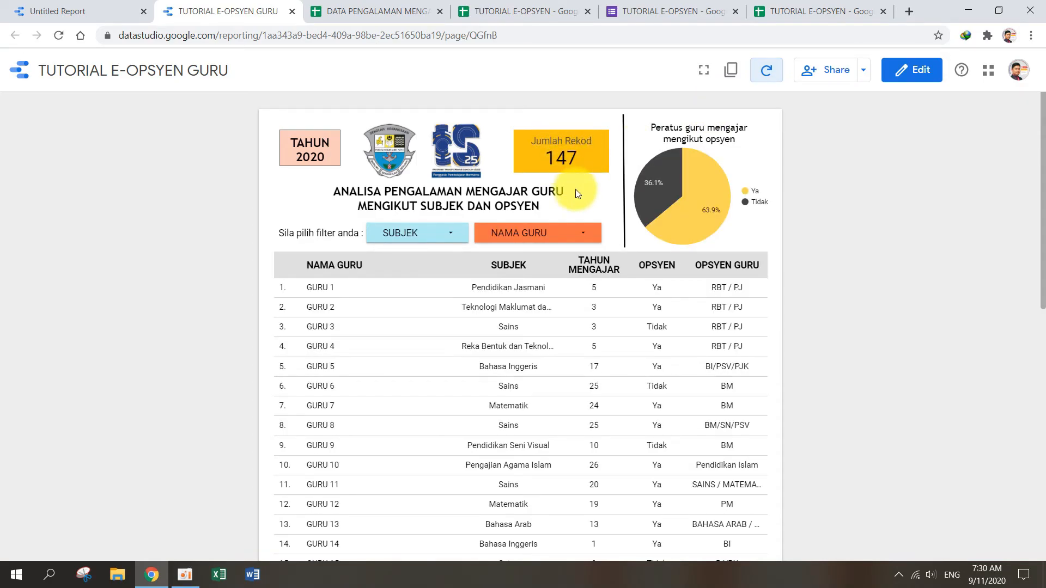
Step: Examine the refreshed record count, table rows and last-updated time, refreshing the report data once more
scroll(576, 189, down, 9)
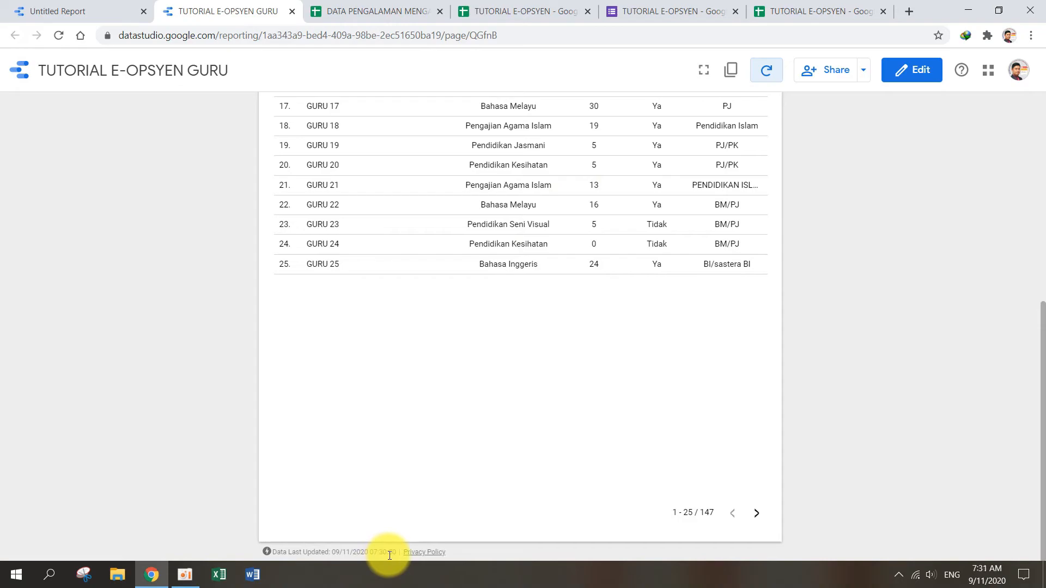
scroll(632, 314, up, 5)
scroll(633, 314, up, 4)
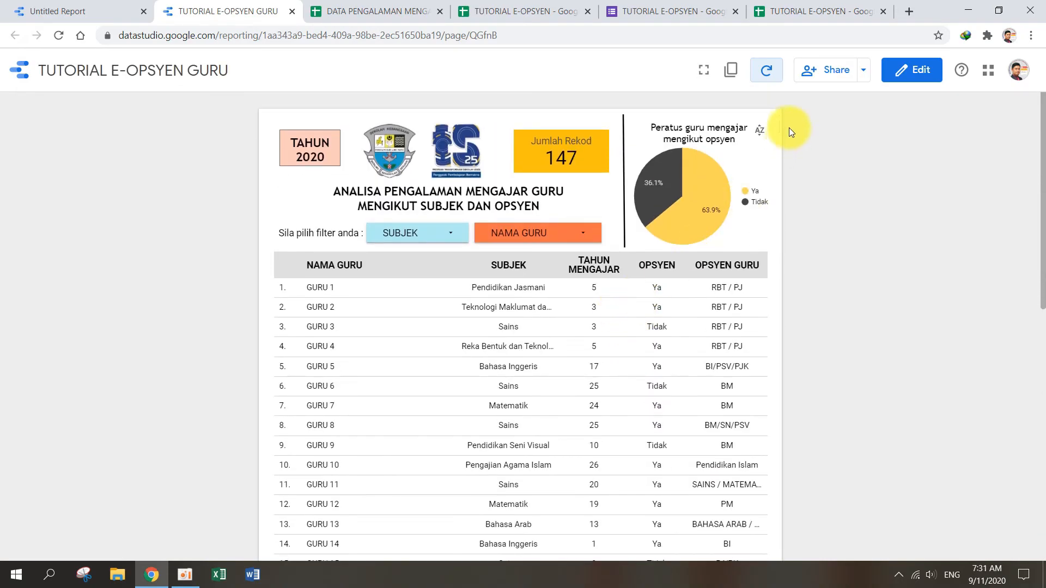
click(767, 72)
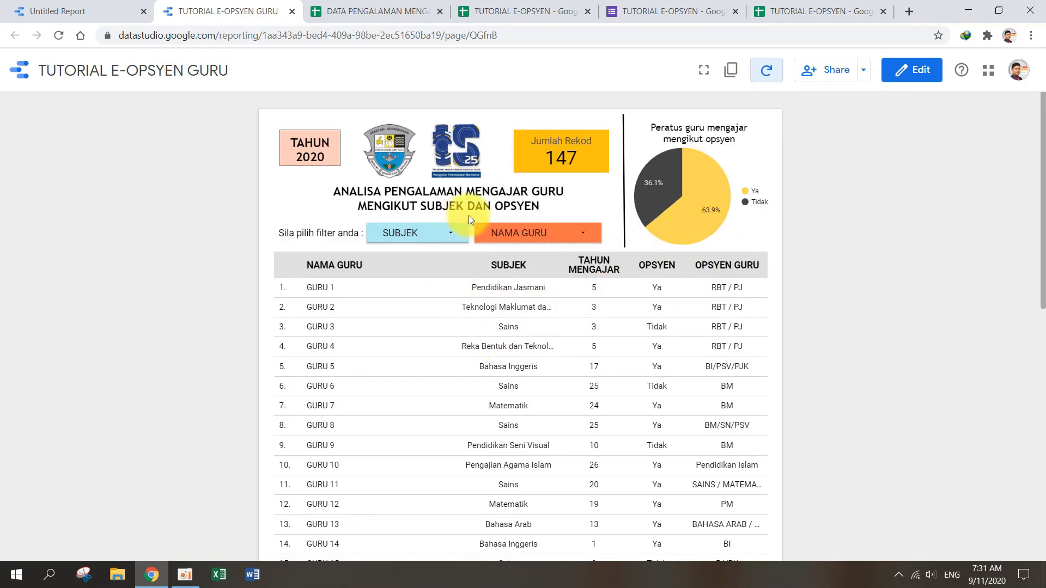
scroll(605, 286, down, 5)
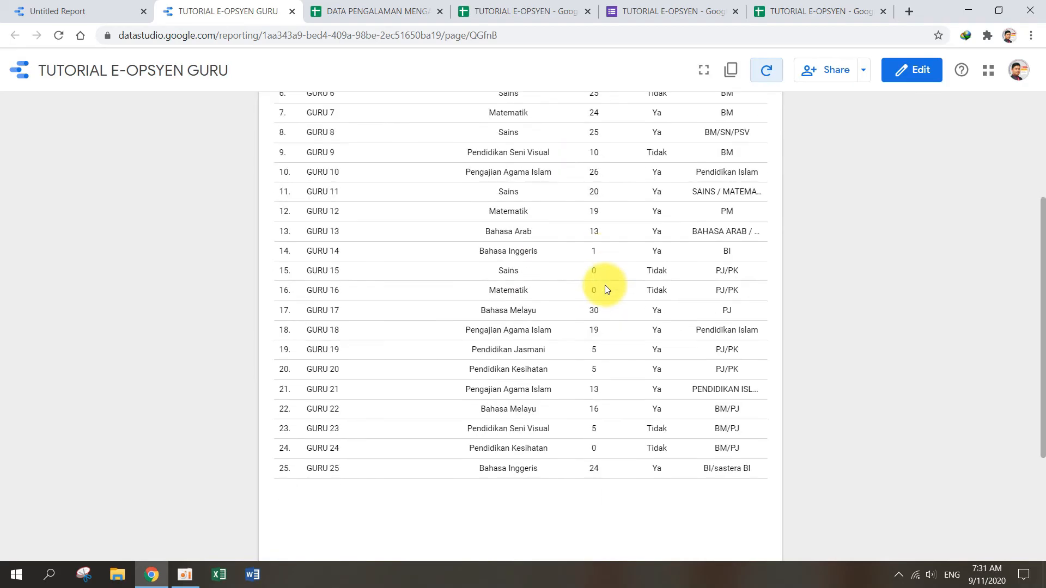
scroll(604, 285, up, 5)
scroll(604, 285, down, 9)
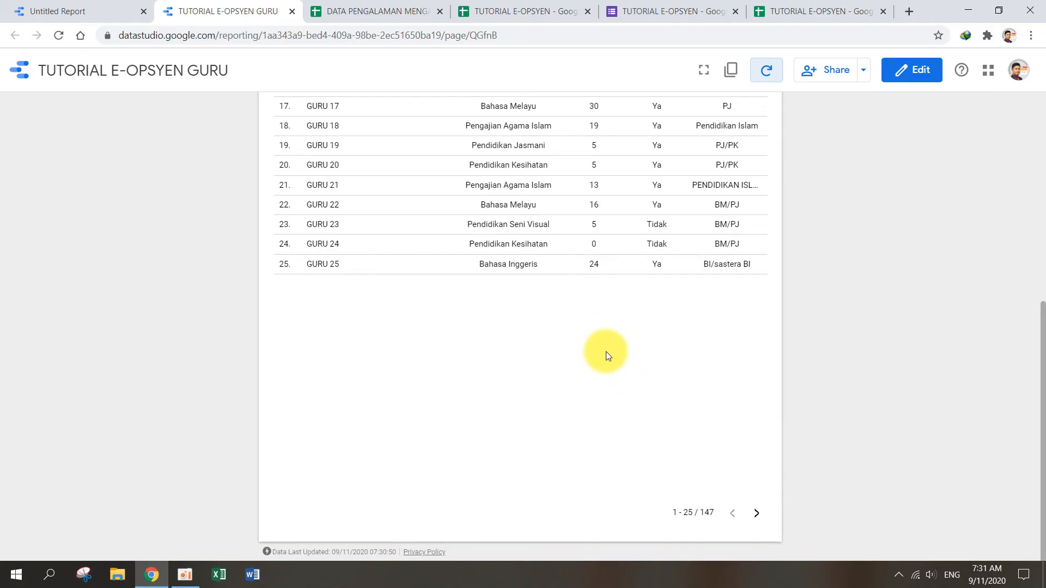
scroll(606, 353, up, 8)
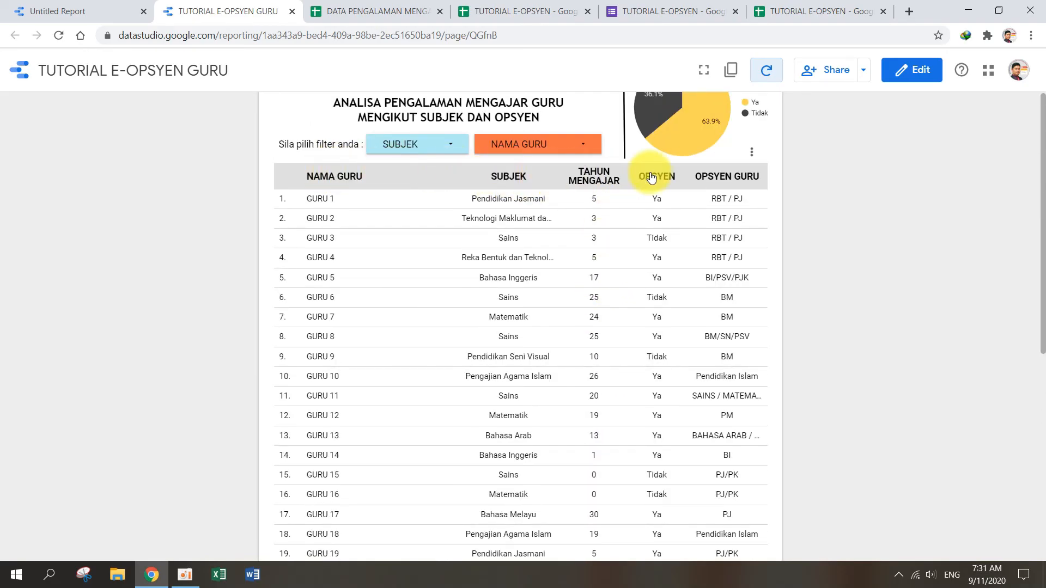
Step: Filter the report to only Bahasa Melayu and sort the table by TAHUN MENGAJAR in descending order
click(446, 147)
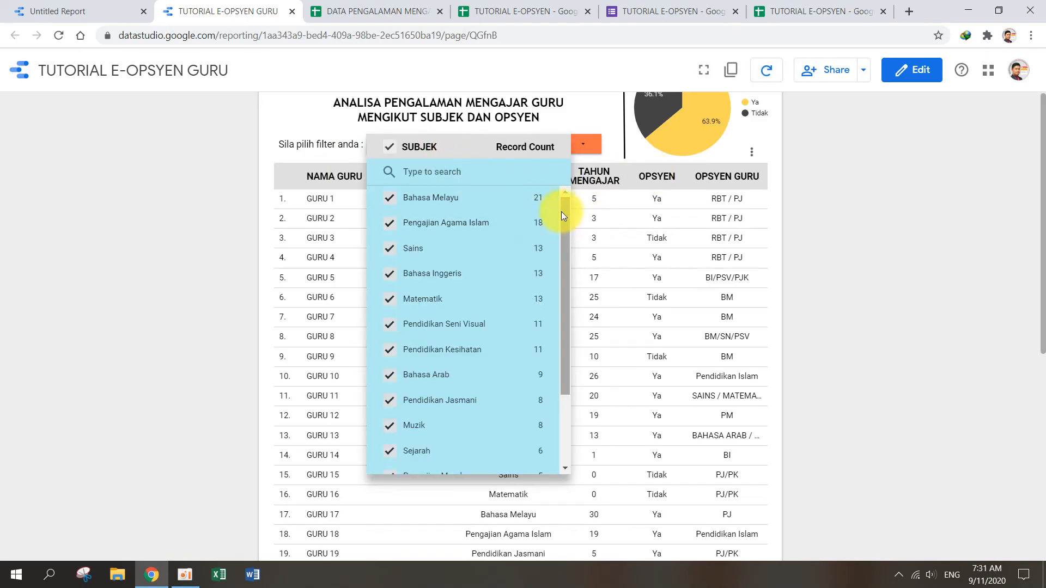
click(538, 204)
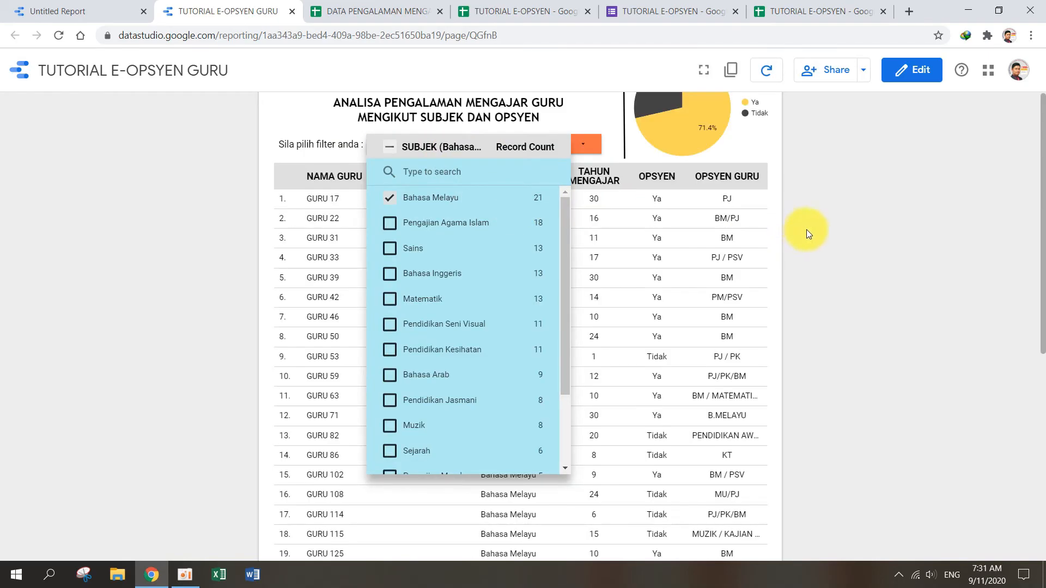
click(633, 196)
click(620, 182)
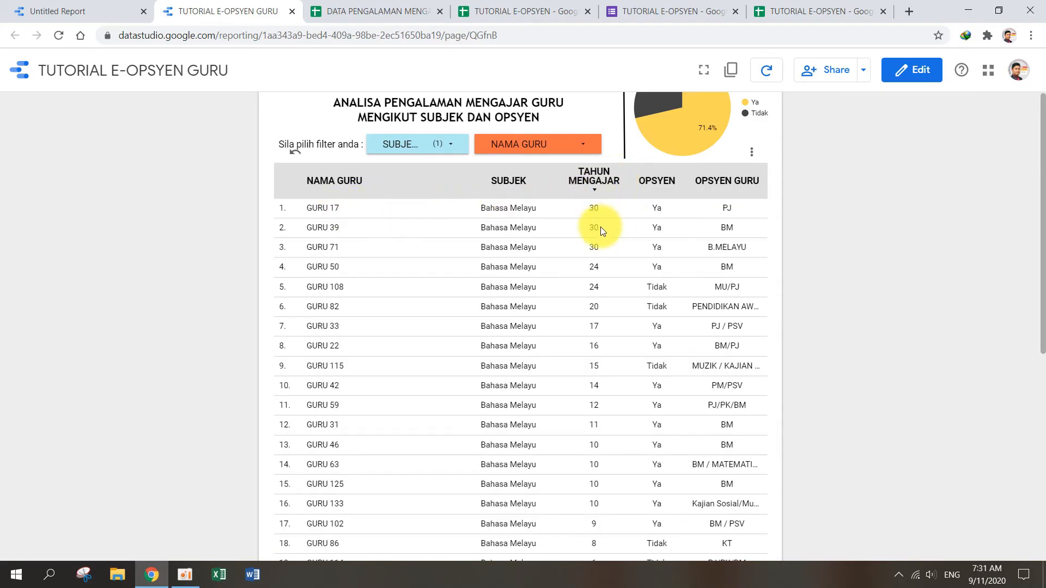
Step: Review the sorted Bahasa Melayu rows, the Jumlah Rekod scorecard and the opsyen pie chart
scroll(602, 227, down, 3)
scroll(604, 246, up, 5)
scroll(610, 289, down, 4)
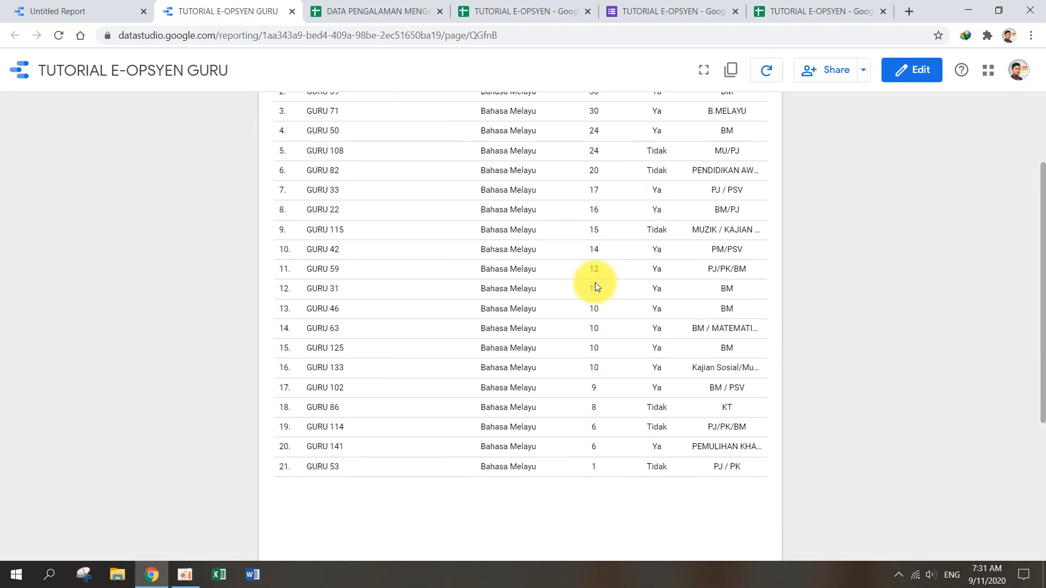
scroll(595, 282, down, 5)
scroll(596, 202, up, 6)
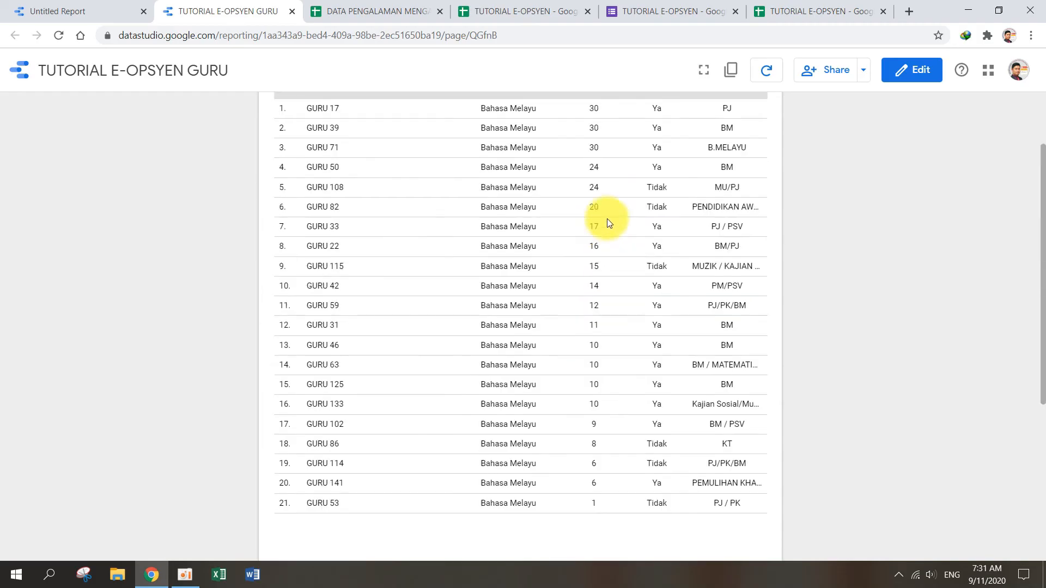
scroll(602, 220, down, 3)
scroll(605, 221, up, 3)
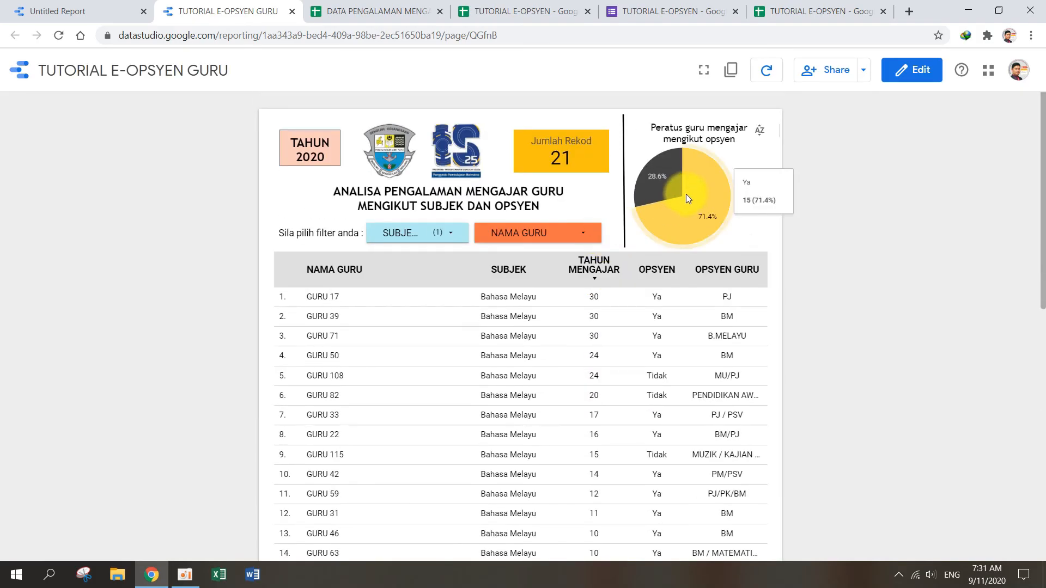
Step: Review the Bahasa Melayu rows and the opsyen pie chart, and check the subject choices in the SUBJEK filter
mouse_move(711, 206)
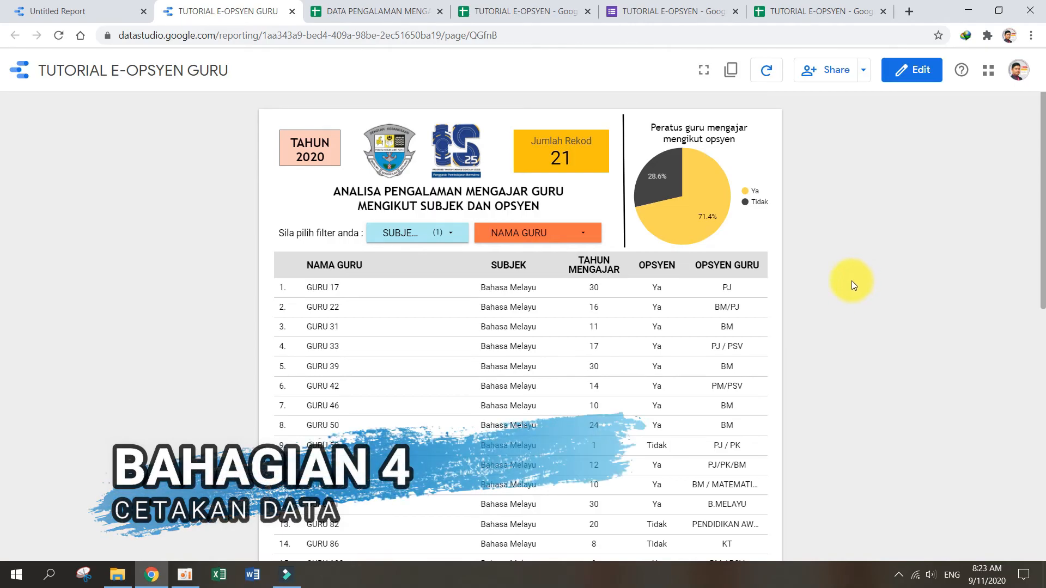
scroll(852, 281, down, 5)
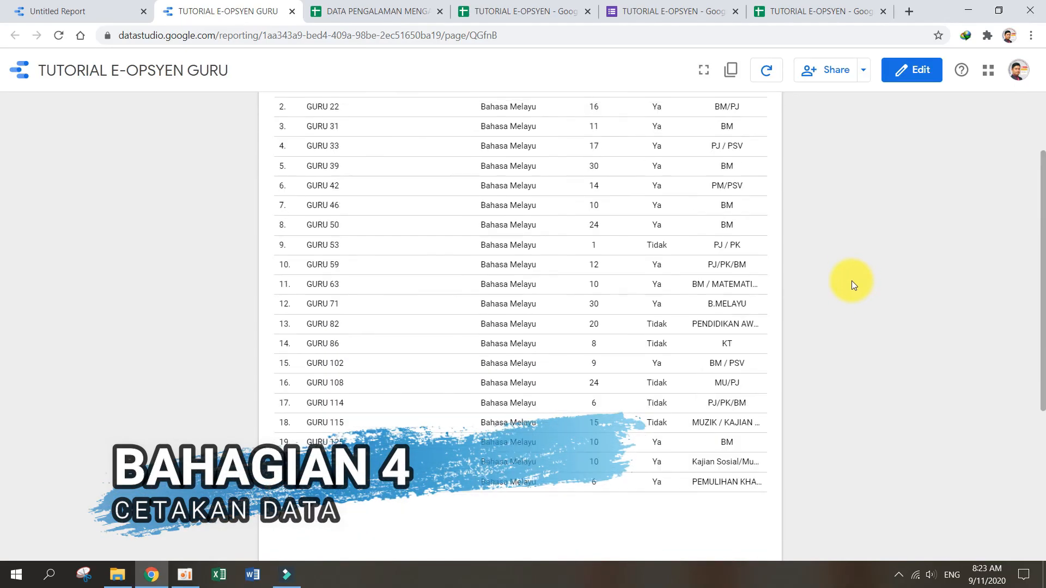
scroll(852, 280, up, 5)
click(459, 234)
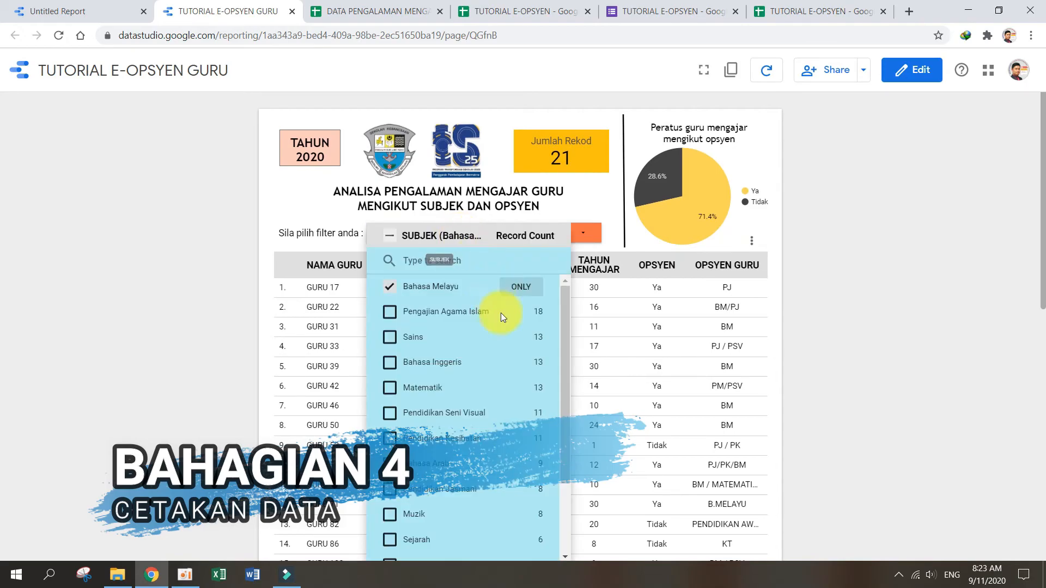
click(845, 351)
scroll(531, 298, down, 4)
scroll(531, 296, up, 4)
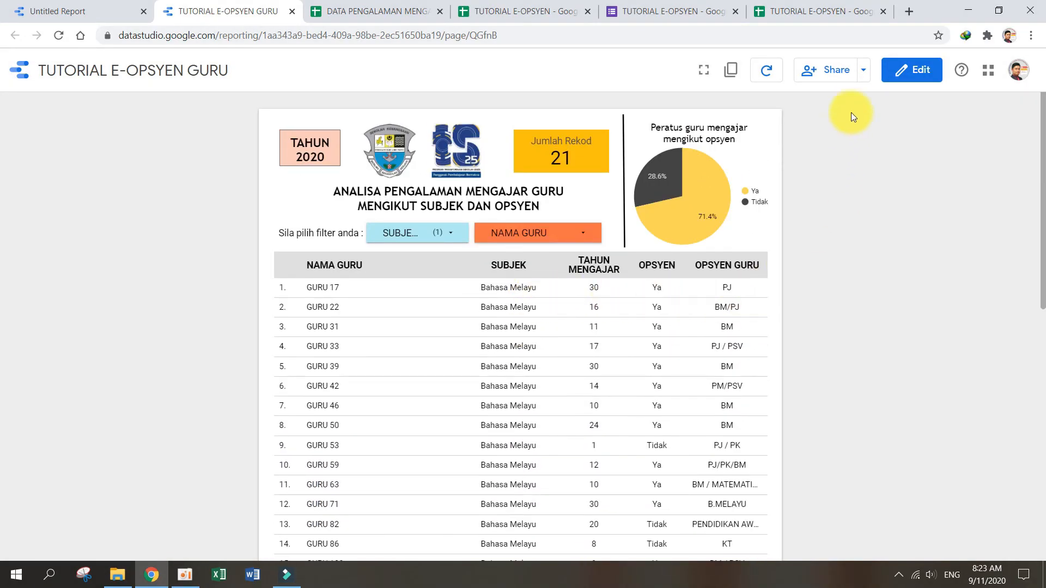
Step: Download the filtered Bahasa Melayu report as a PDF without extra options and open the file to check its table
click(865, 77)
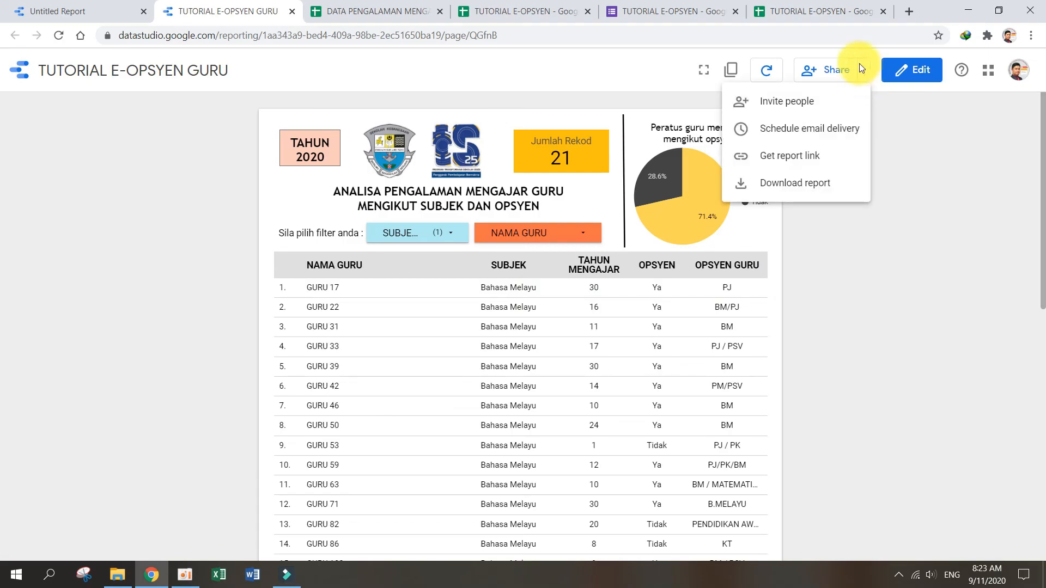
click(799, 183)
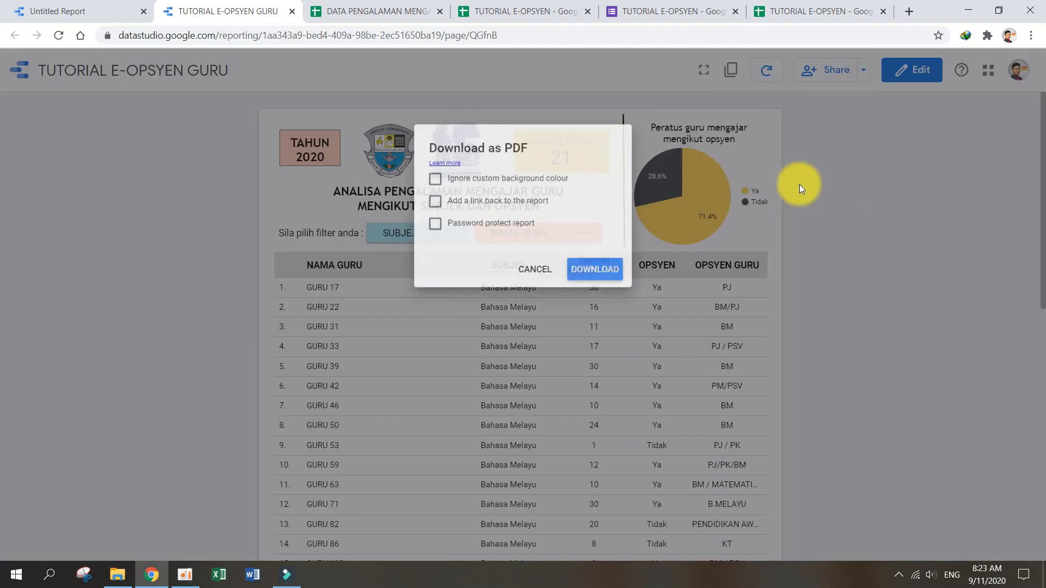
click(590, 274)
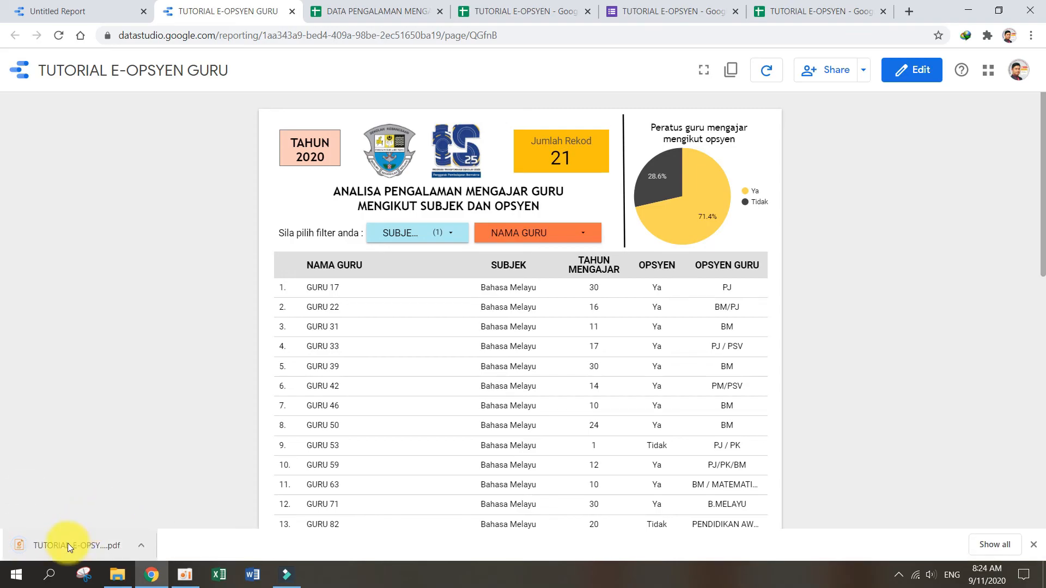
click(67, 544)
scroll(391, 405, down, 8)
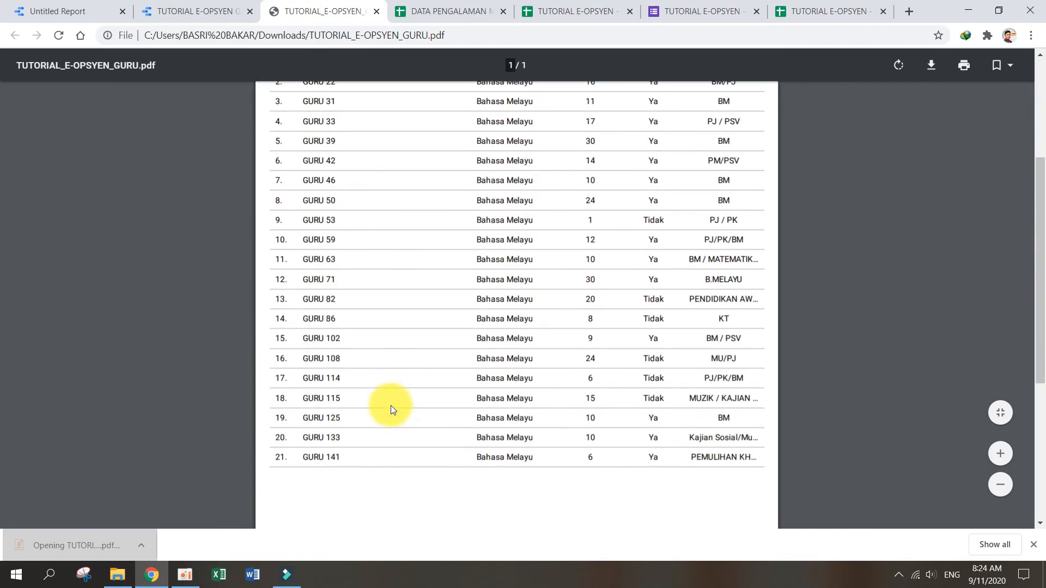
scroll(391, 405, up, 9)
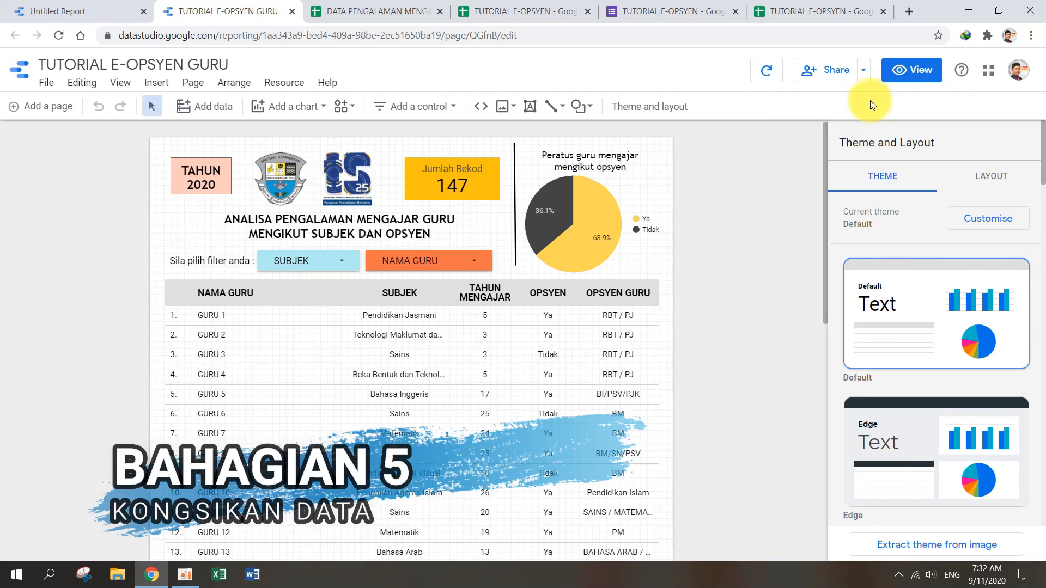
Step: Choose "Anyone with the link can view" for link sharing, copy the report link and close the sharing settings without saving
click(840, 73)
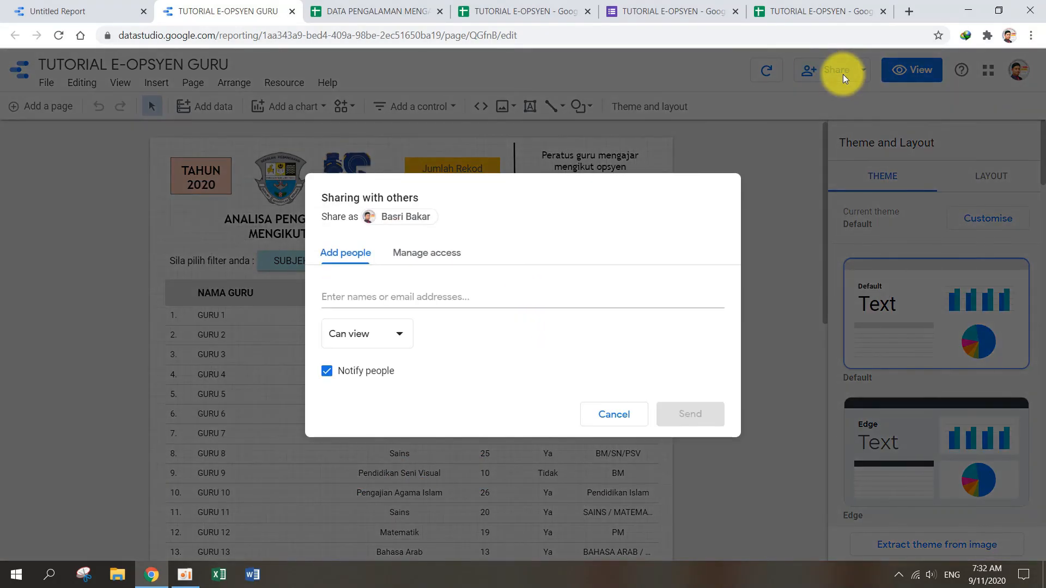
click(429, 253)
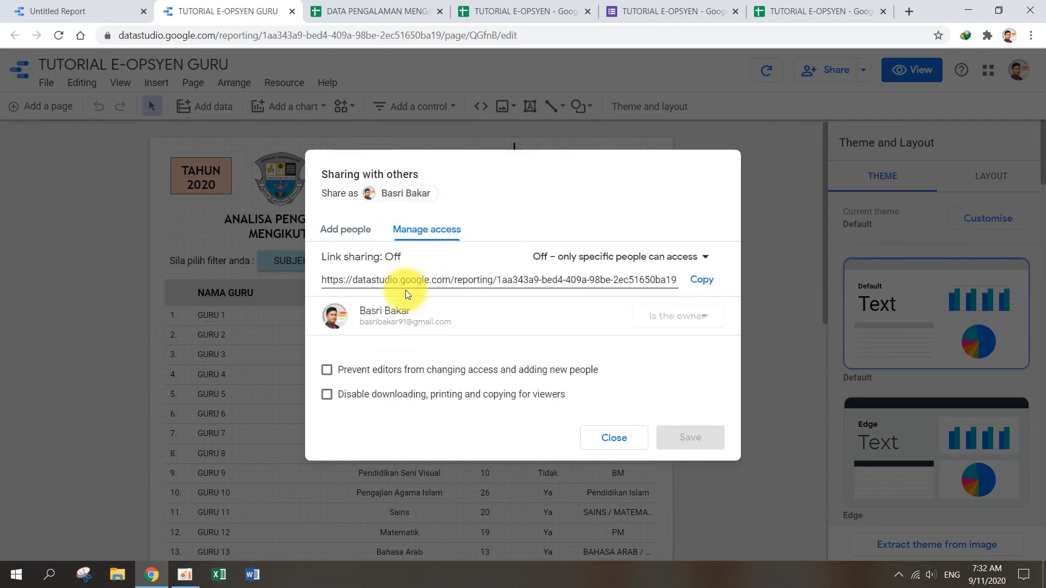
click(676, 256)
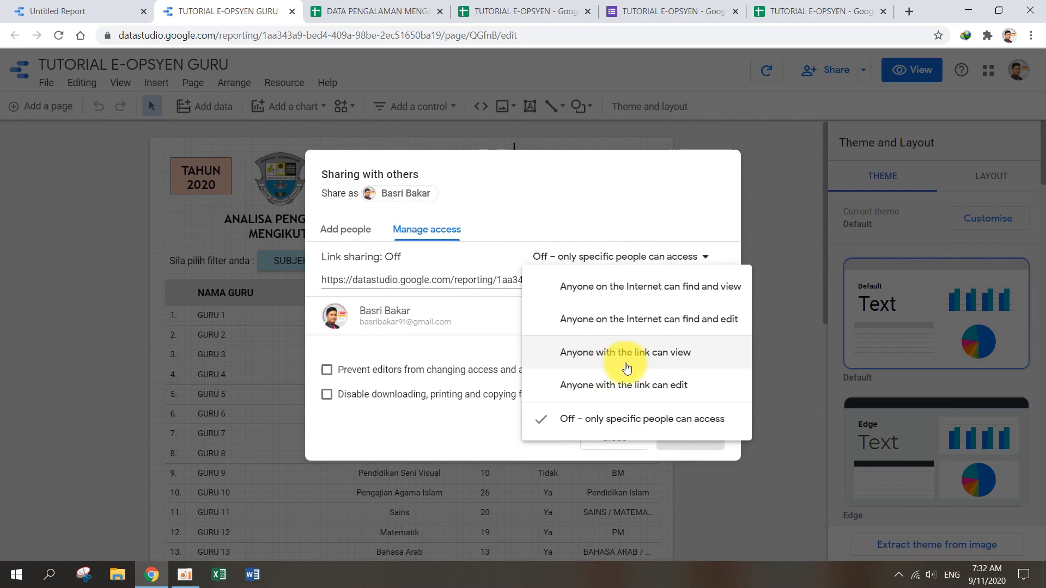
click(674, 354)
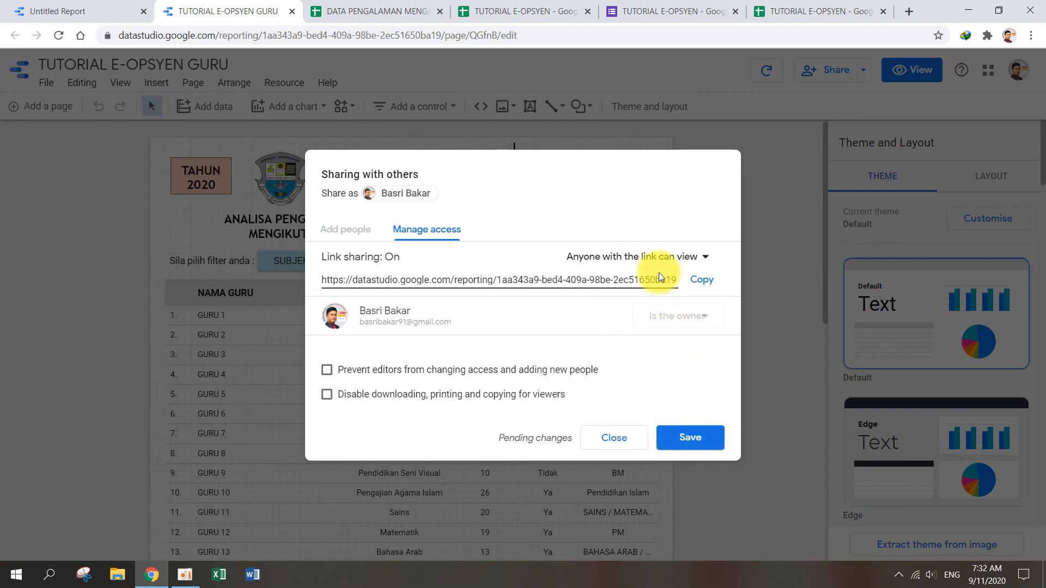
click(711, 286)
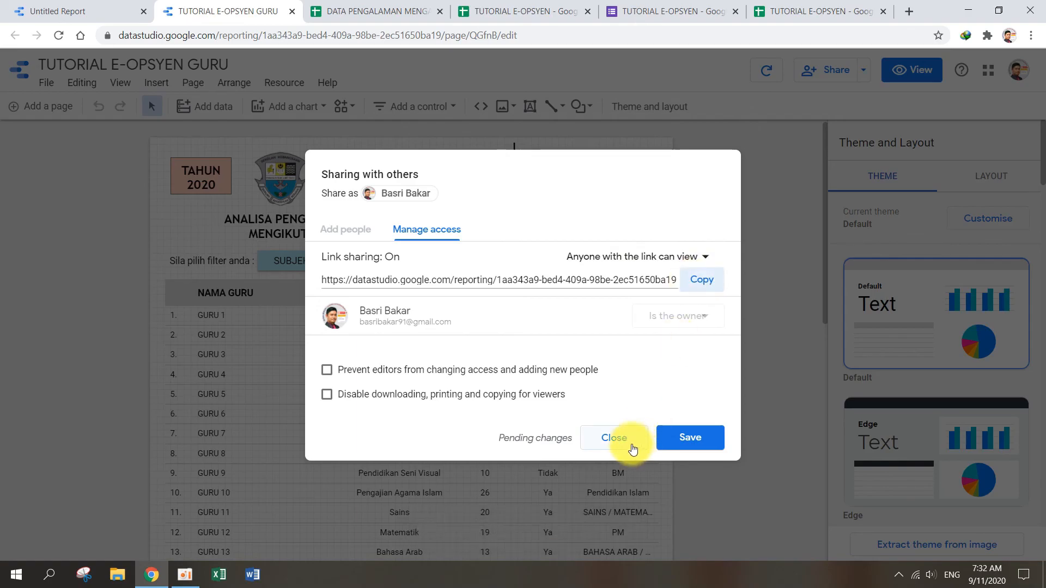
click(614, 438)
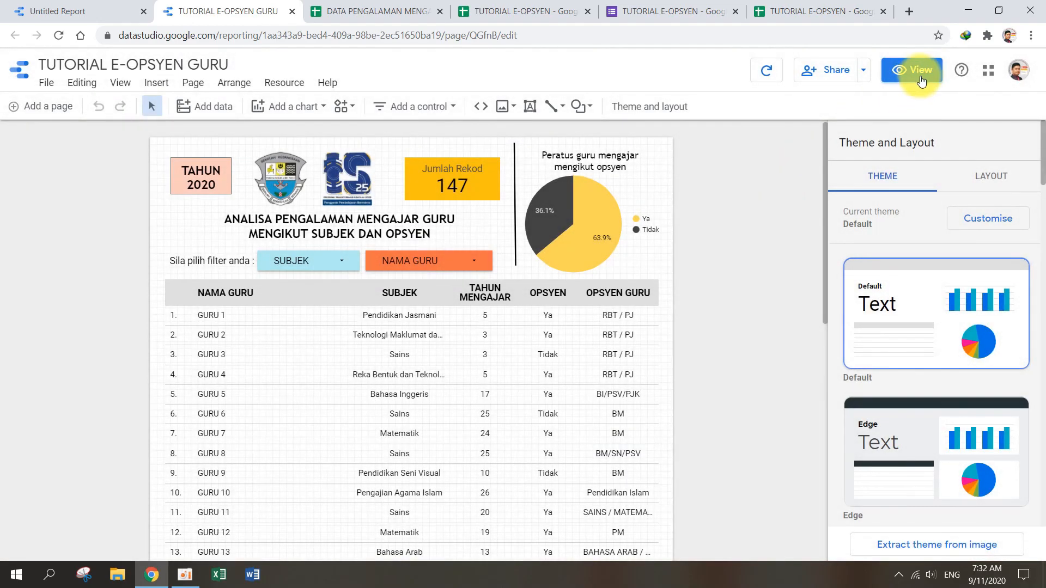
Step: Look over the report in view mode, return to edit mode and look through the full teacher table
click(913, 70)
scroll(719, 281, down, 9)
scroll(727, 287, up, 9)
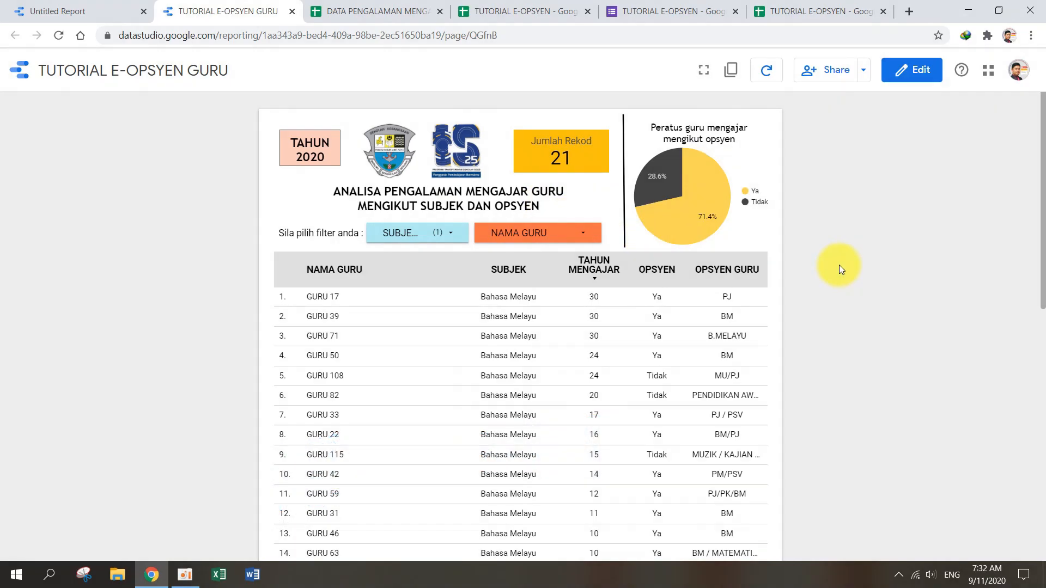
click(908, 80)
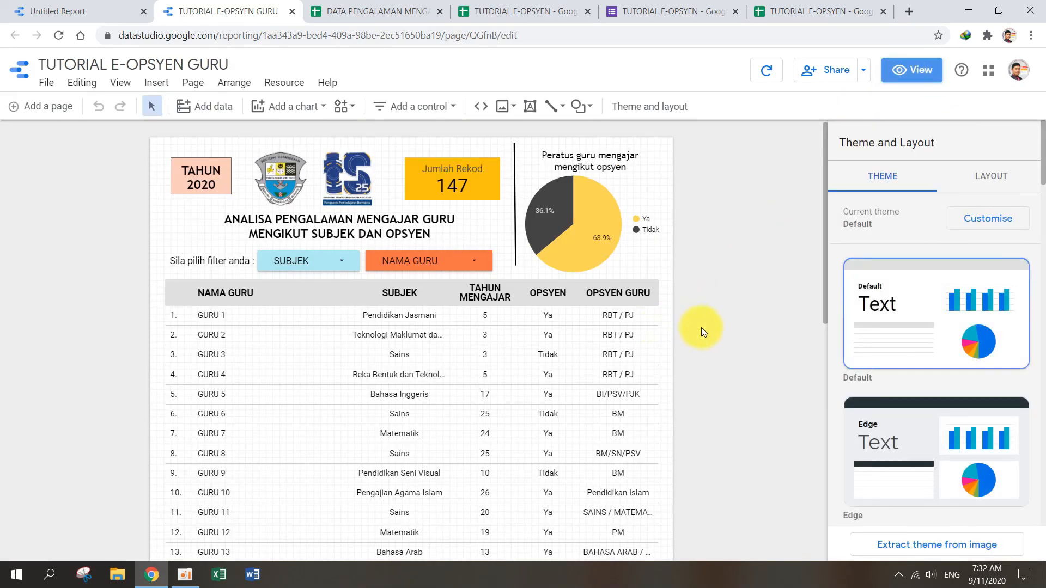
drag(825, 283, 828, 507)
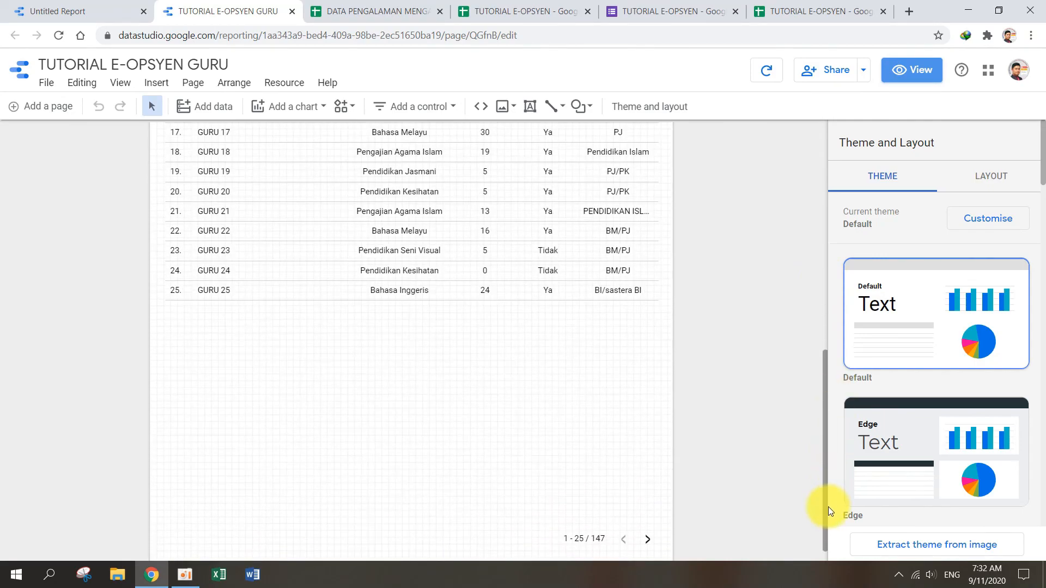
scroll(746, 414, up, 8)
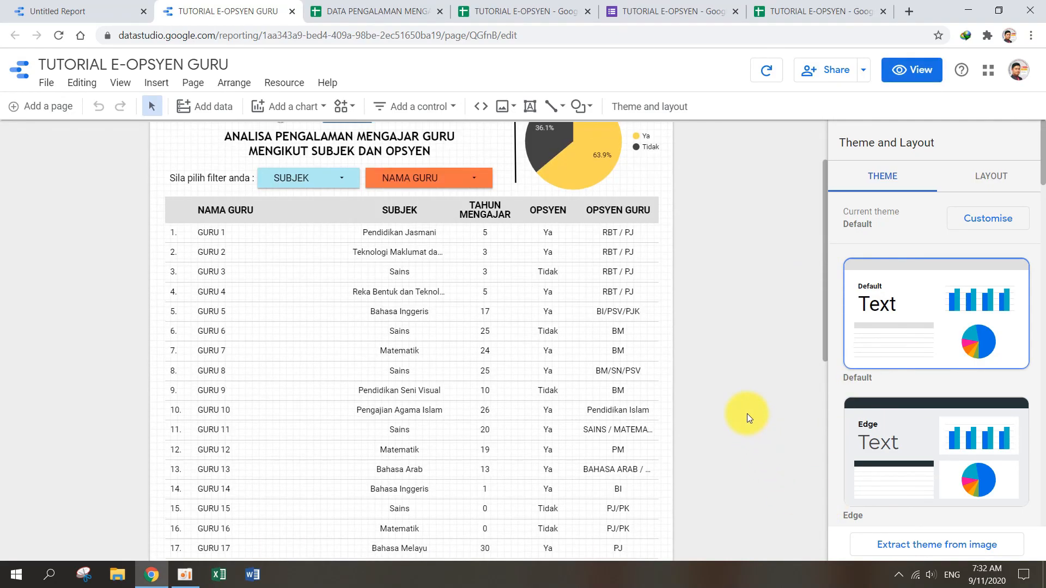
scroll(746, 414, up, 2)
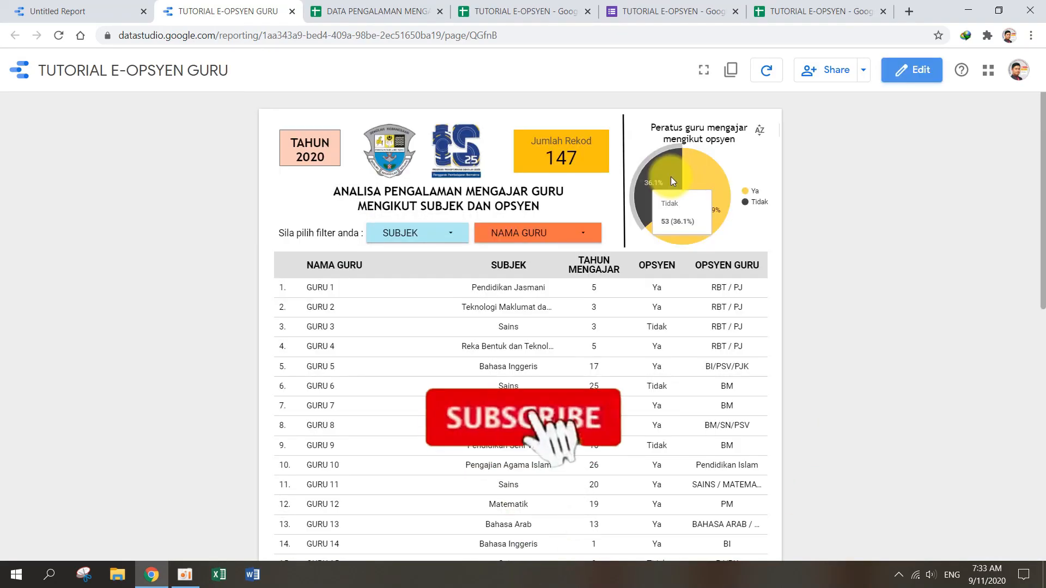